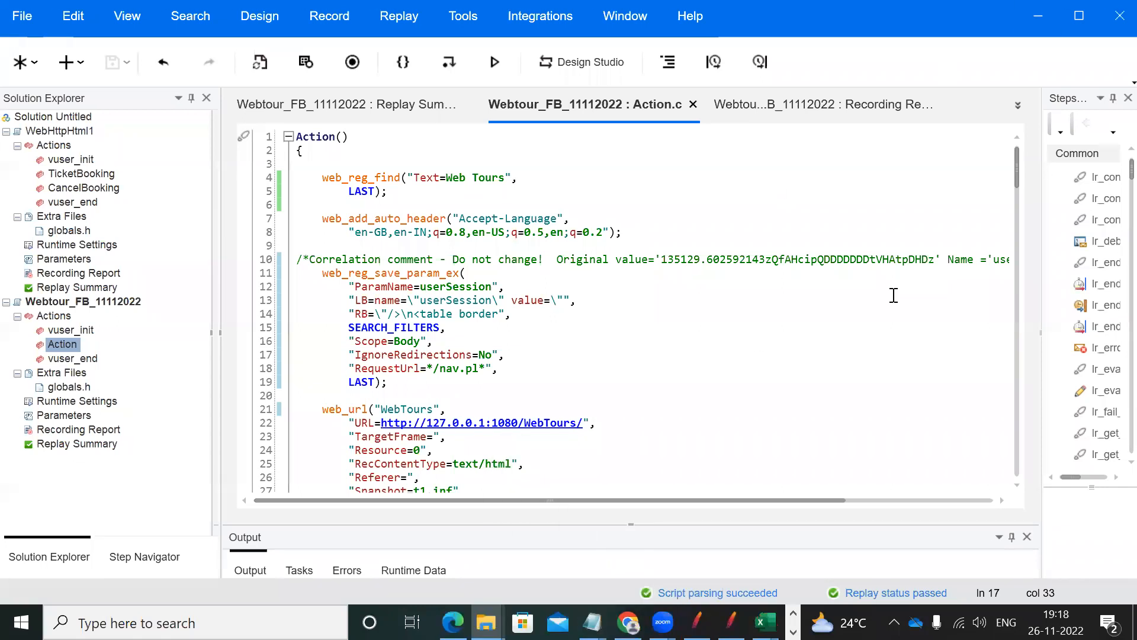
# - Insert a start transaction named "Launch" at the beginning of Action, above the first web_reg_find call
pyautogui.moveTo(1016, 173)
pyautogui.mouseDown()
pyautogui.moveTo(1010, 200)
pyautogui.moveTo(1007, 163)
pyautogui.mouseUp()
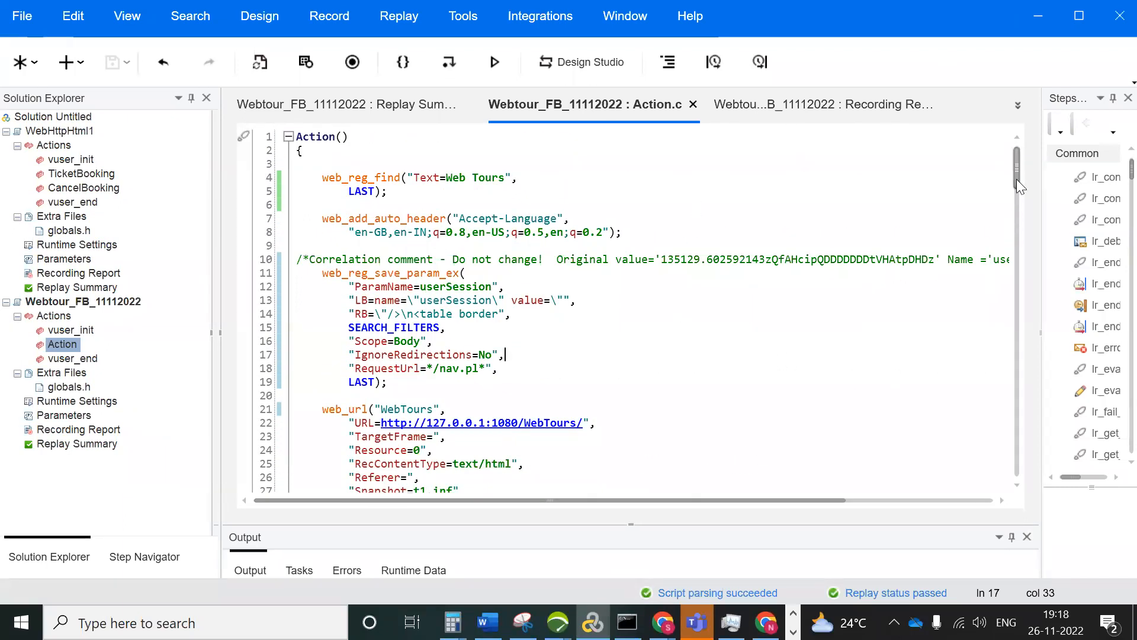
pyautogui.moveTo(1014, 169); pyautogui.dragTo(1015, 190)
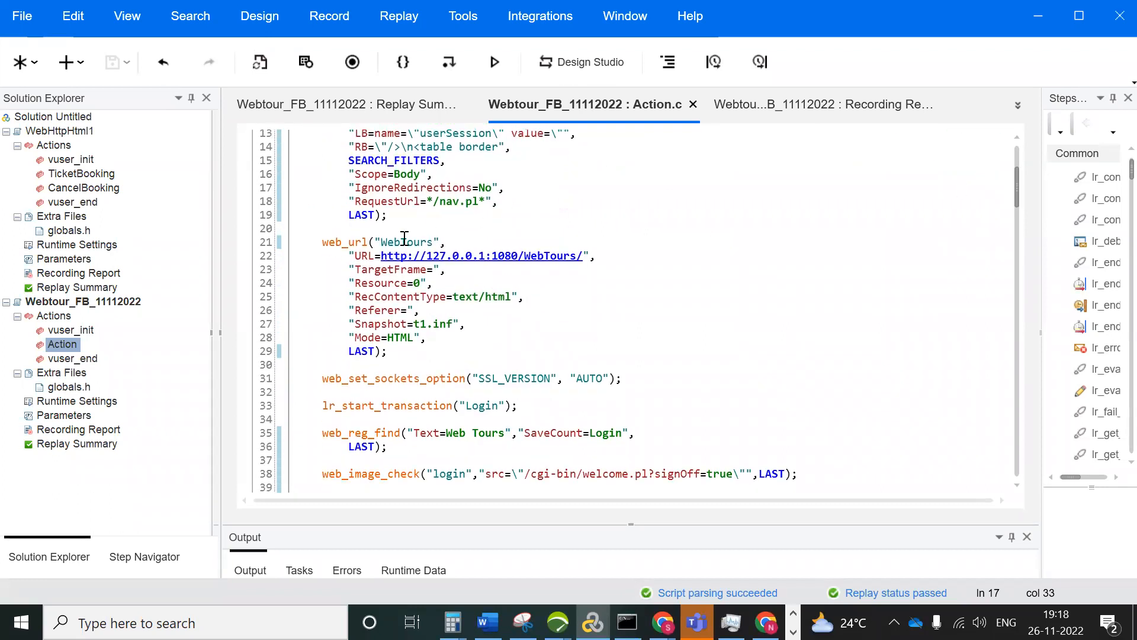
pyautogui.moveTo(323, 243); pyautogui.dragTo(406, 356)
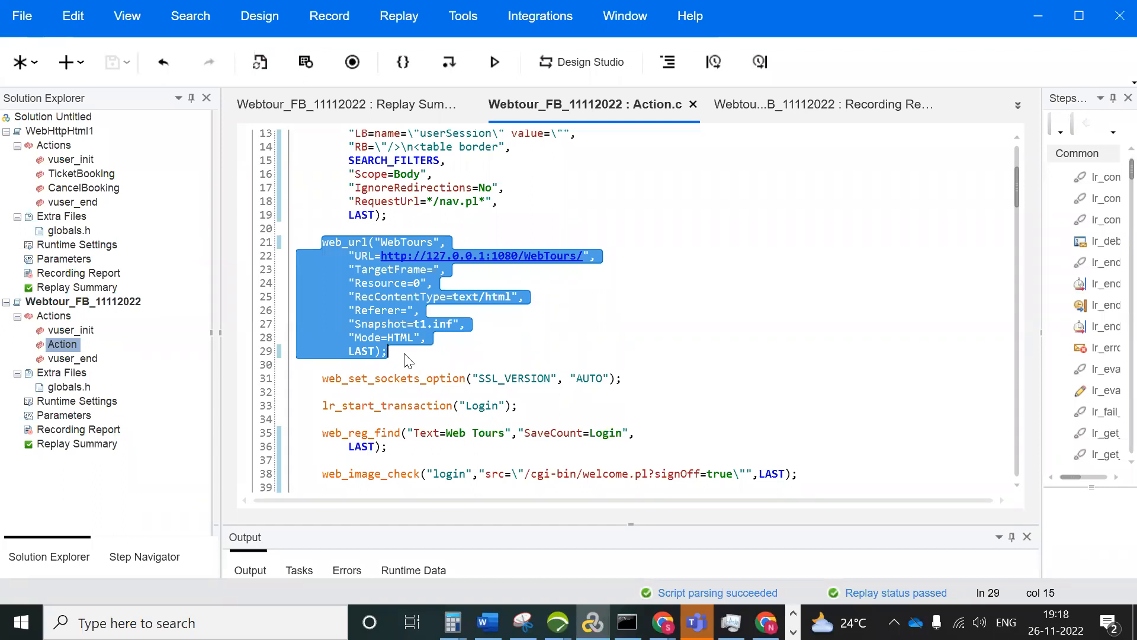
pyautogui.click(409, 352)
pyautogui.moveTo(408, 352); pyautogui.dragTo(318, 238)
pyautogui.scroll(4, 1017, 178)
pyautogui.click(341, 165)
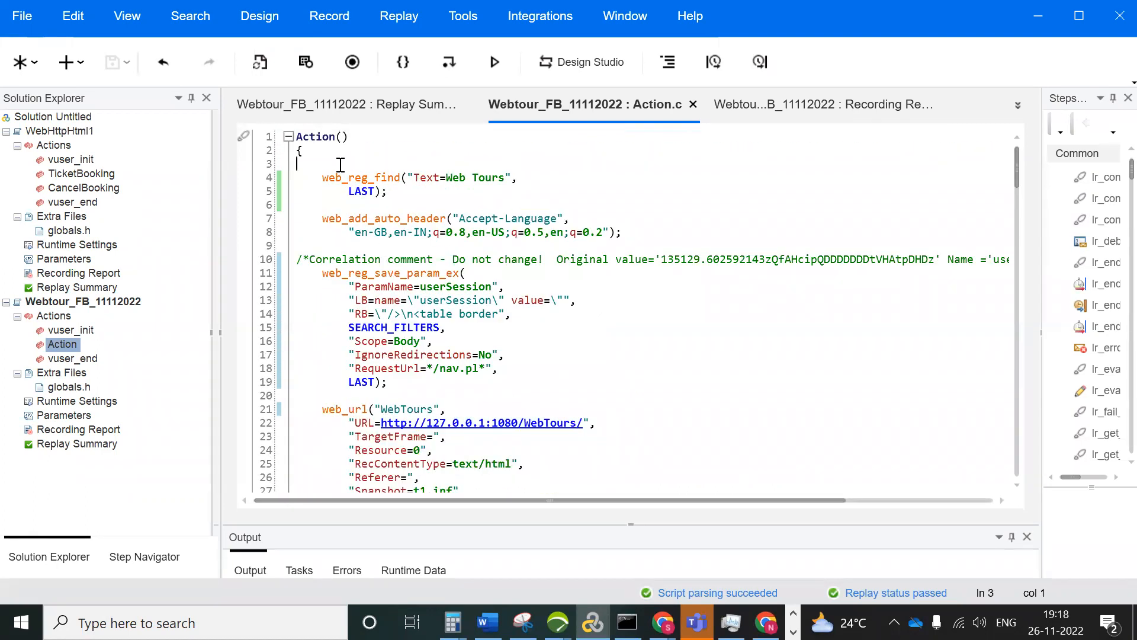
pyautogui.press('Return')
pyautogui.press('Return')
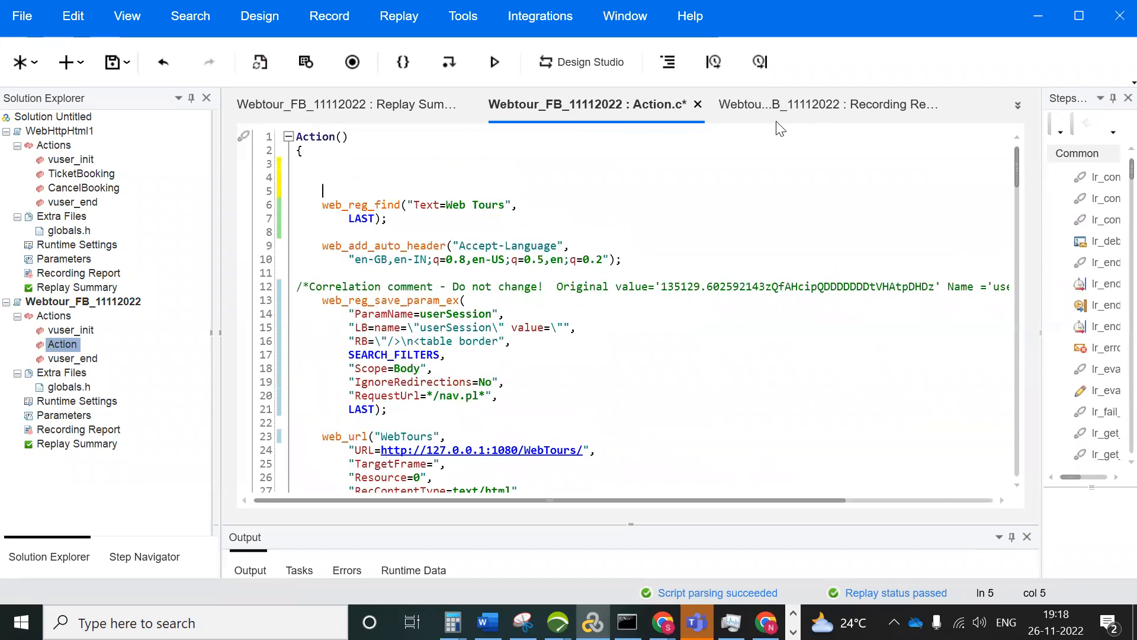
pyautogui.hotkey('ctrl', 't')
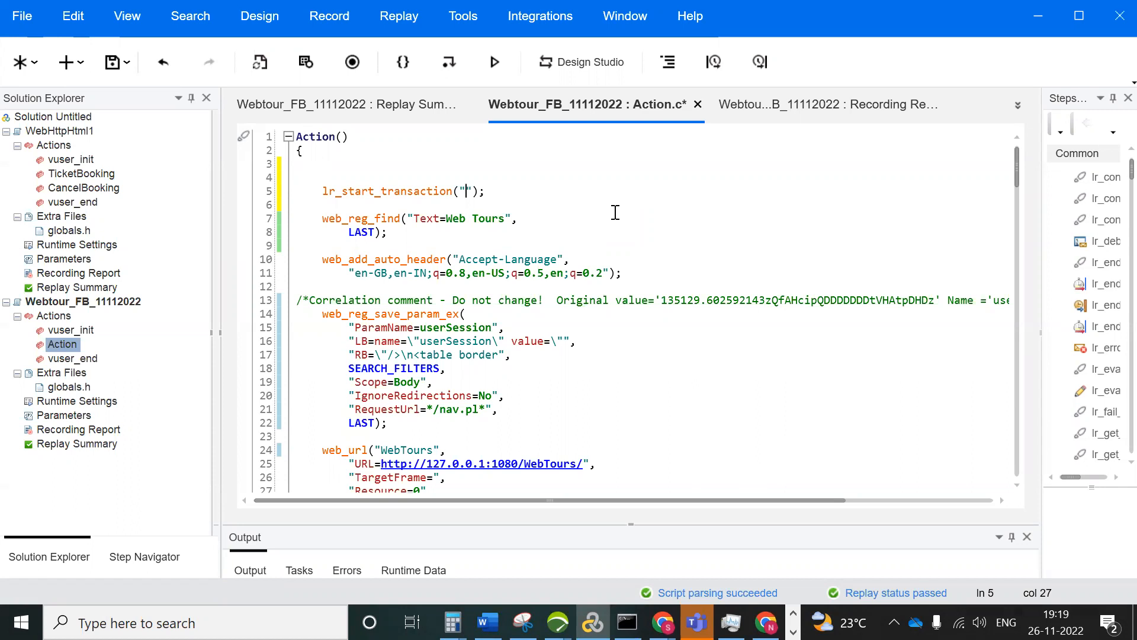
pyautogui.write('Launch')
# - Add an end transaction named "Launch" after the web_set_sockets_option call, before the Login transaction, and save the script
pyautogui.moveTo(1019, 166); pyautogui.dragTo(1019, 192)
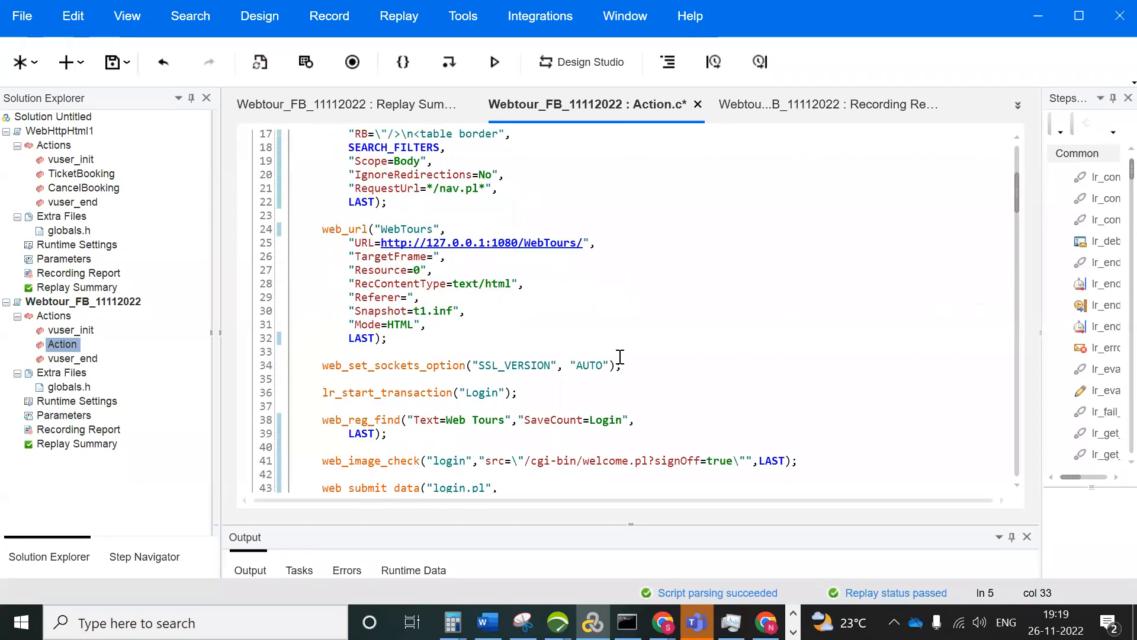
pyautogui.click(668, 358)
pyautogui.press('Return')
pyautogui.press('Return')
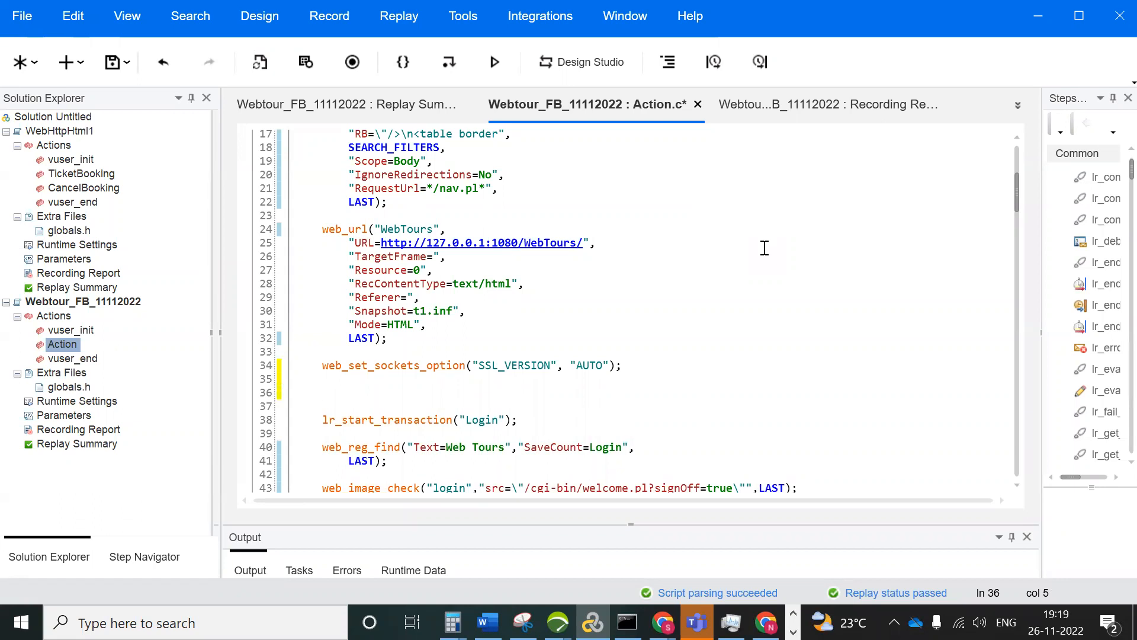
pyautogui.click(761, 62)
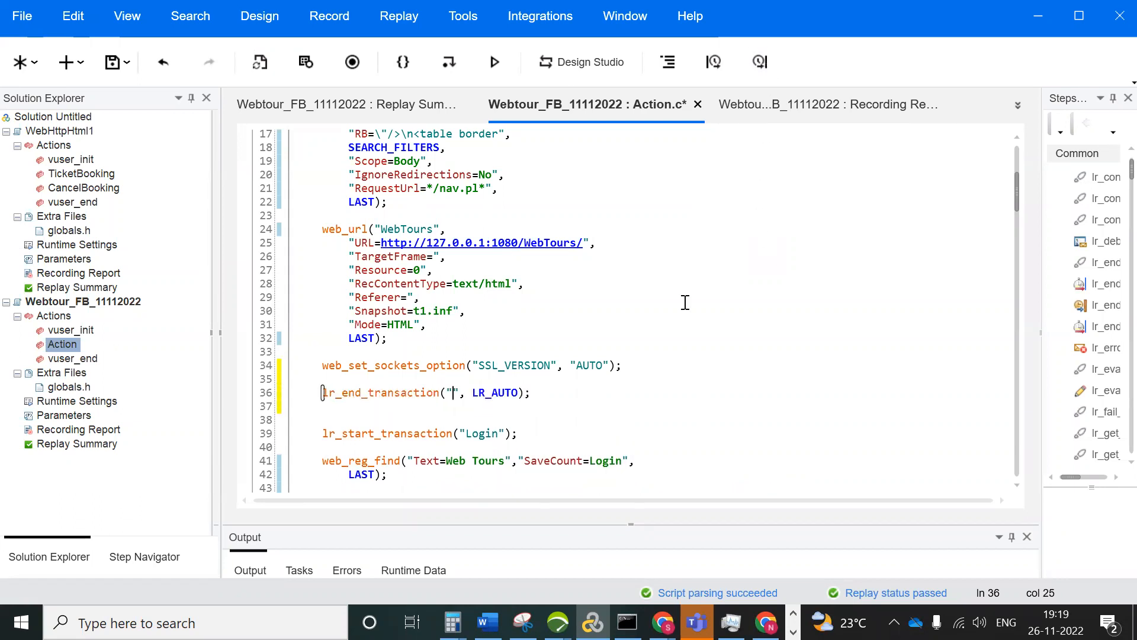
pyautogui.write('Launch')
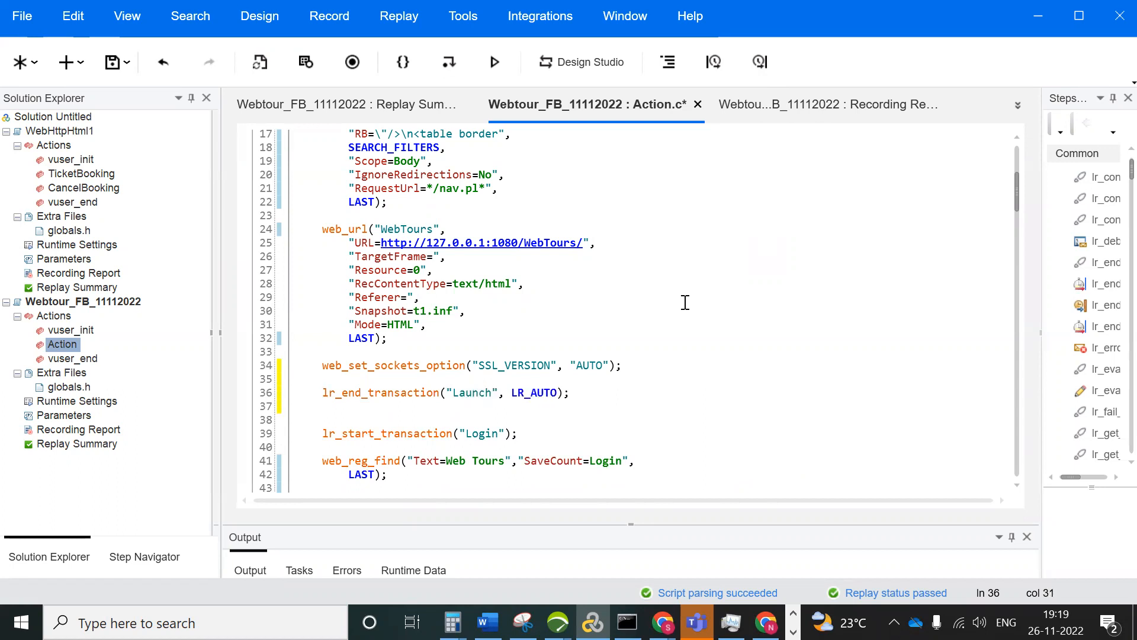
pyautogui.hotkey('ctrl', 's')
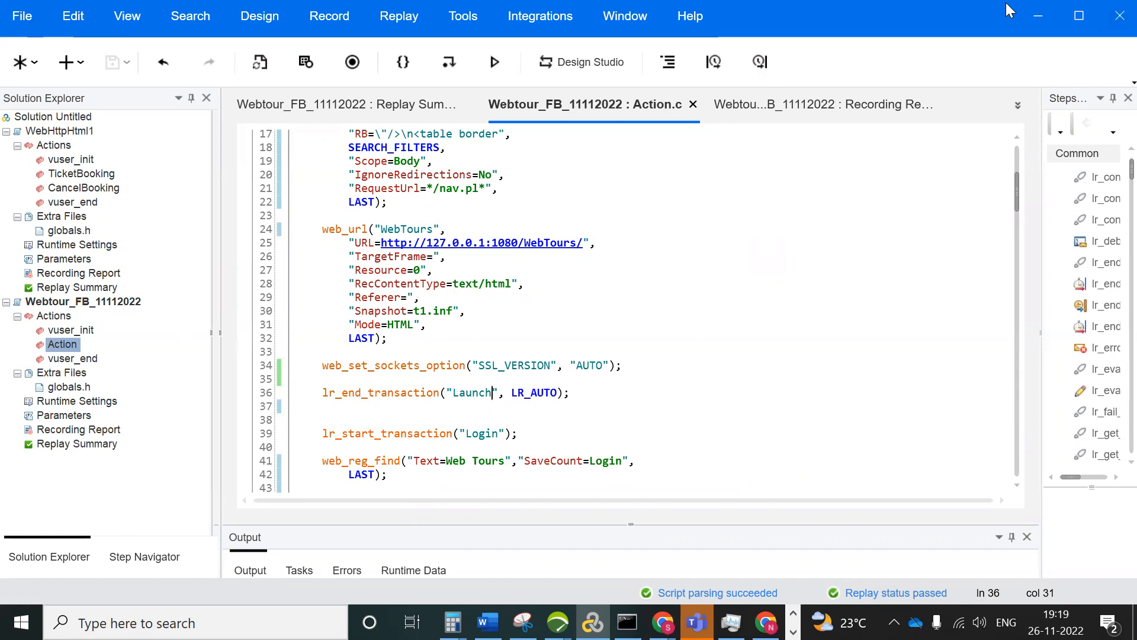
# - Dismiss the Atos login window covering the desktop and launch LoadRunner Controller
pyautogui.click(1037, 16)
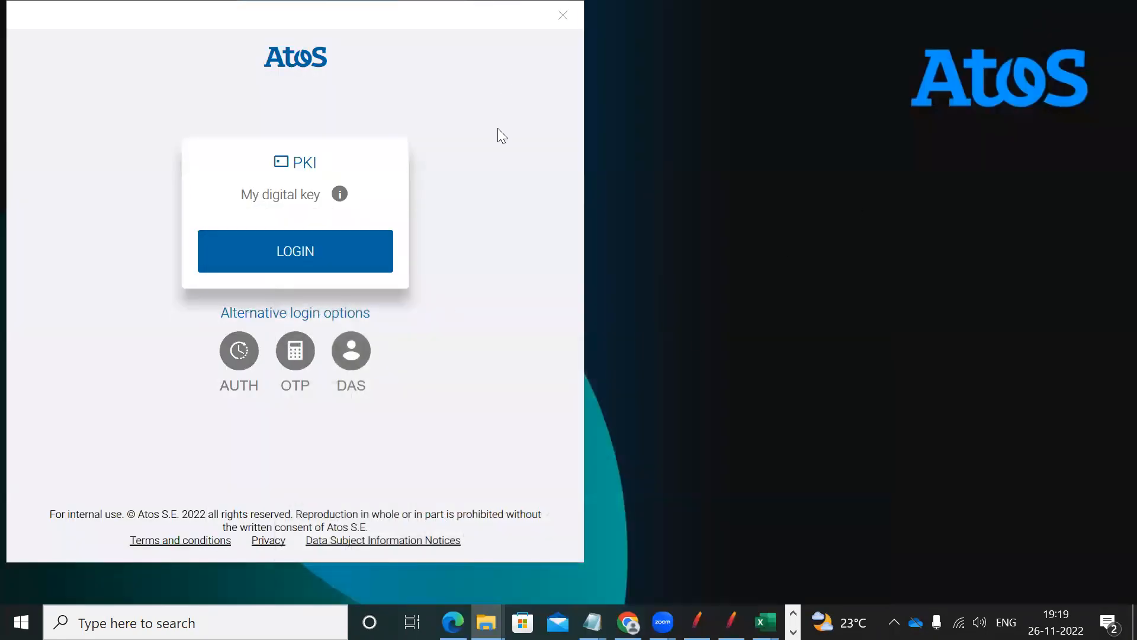
pyautogui.click(559, 15)
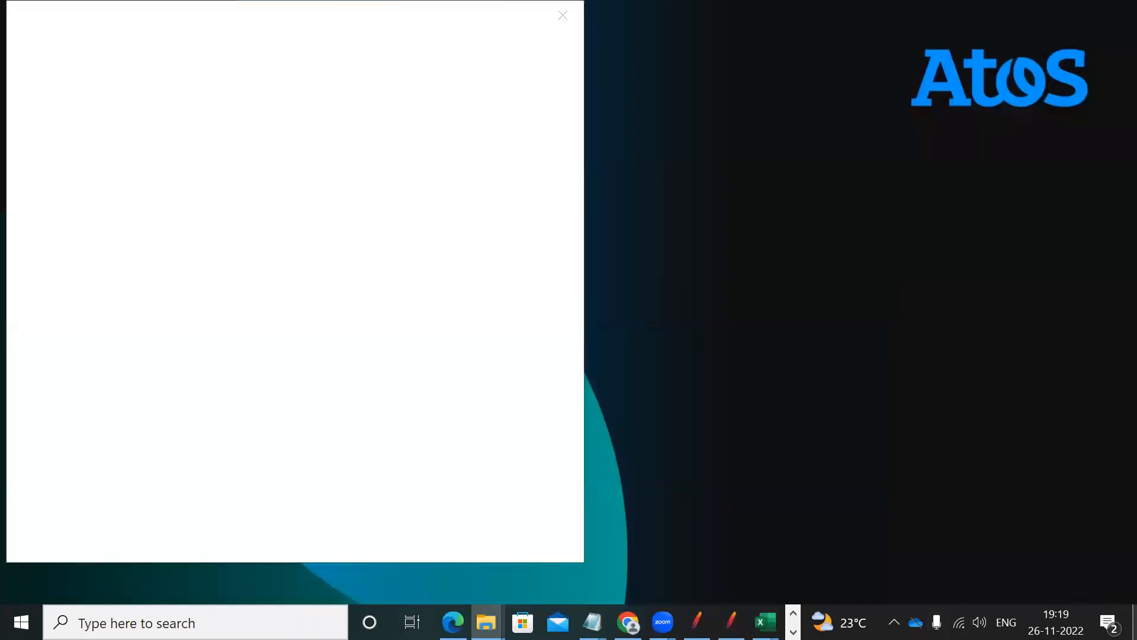
pyautogui.click(563, 17)
pyautogui.click(563, 16)
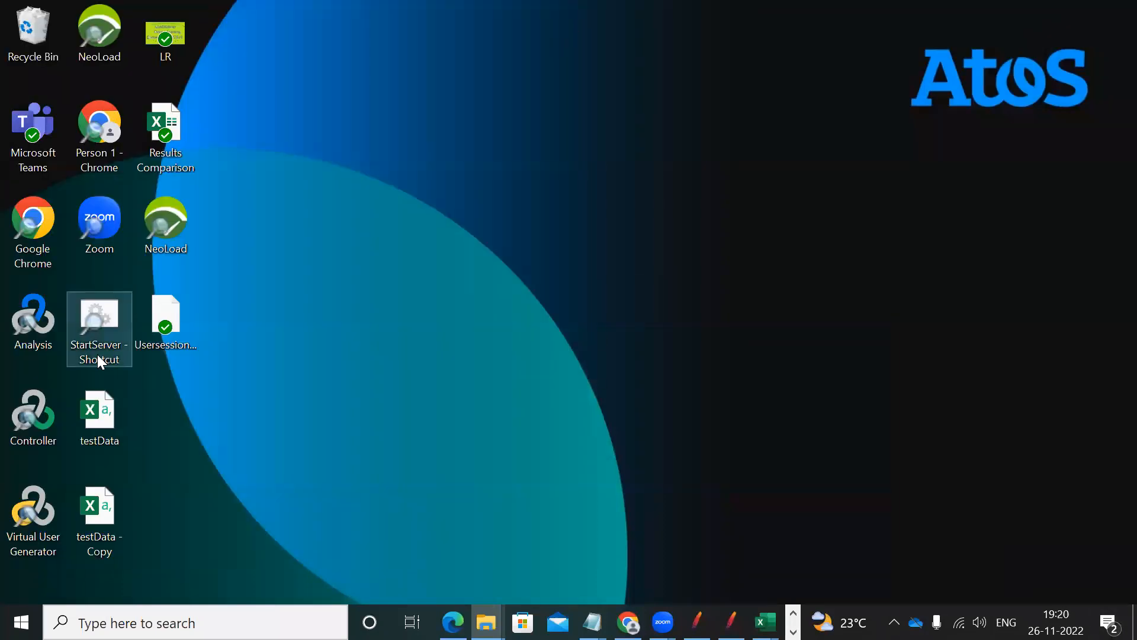
pyautogui.doubleClick(38, 402)
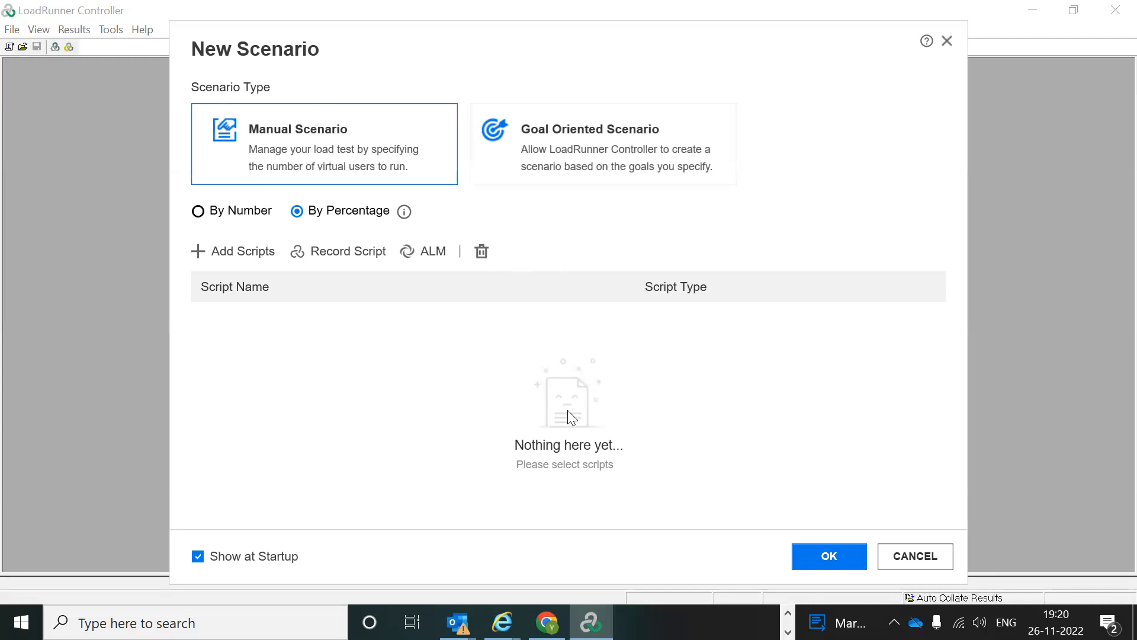
# - Create a manual scenario by number of Vusers using the Webtour_FB_11112022 script
pyautogui.click(238, 253)
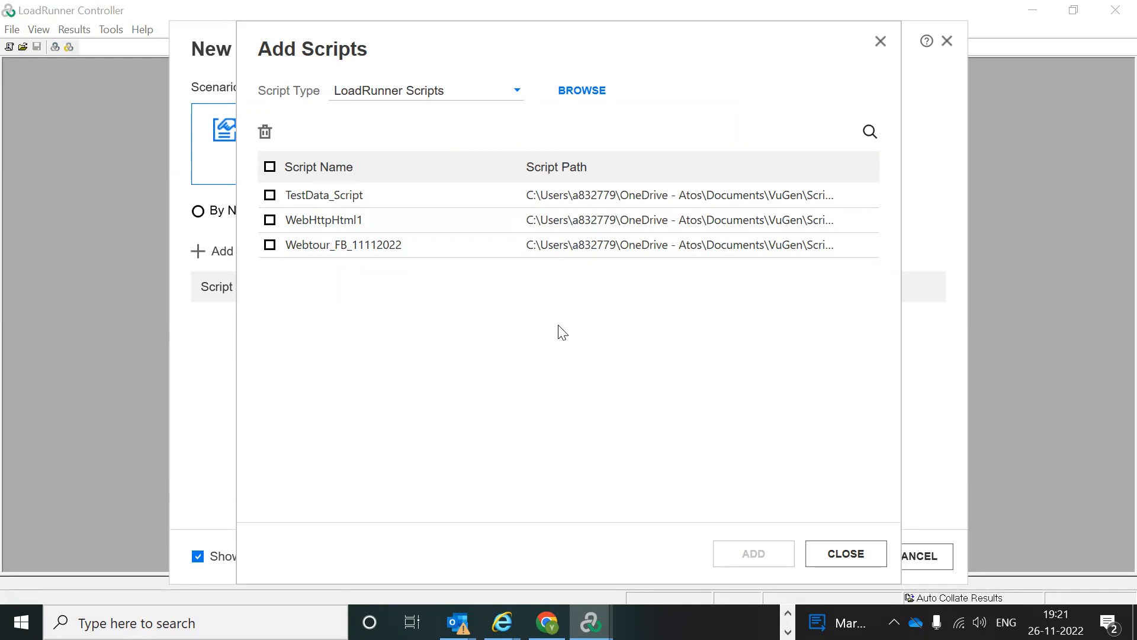
pyautogui.click(270, 245)
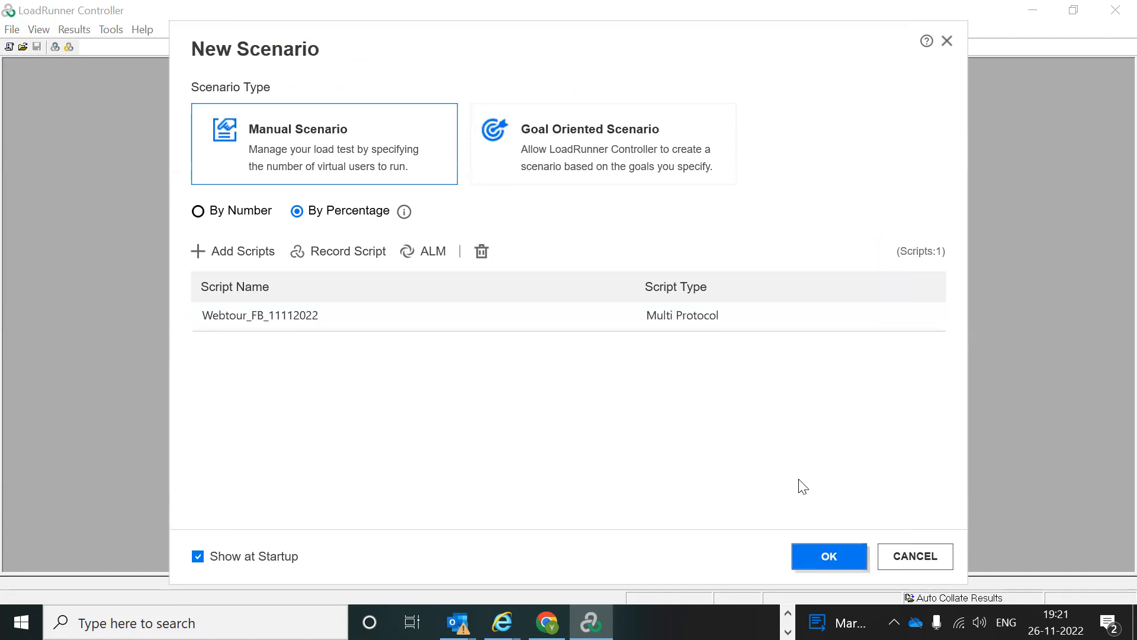
pyautogui.click(199, 212)
pyautogui.press('Return')
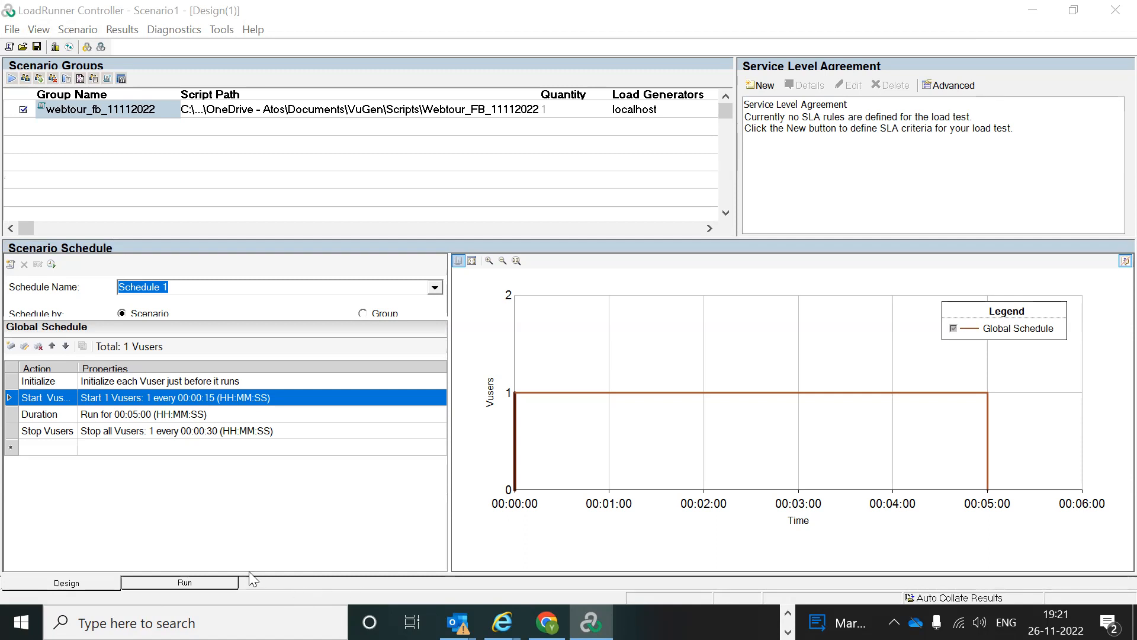
# - Compare the scenario's Design and Run views, returning to the design view
pyautogui.click(74, 584)
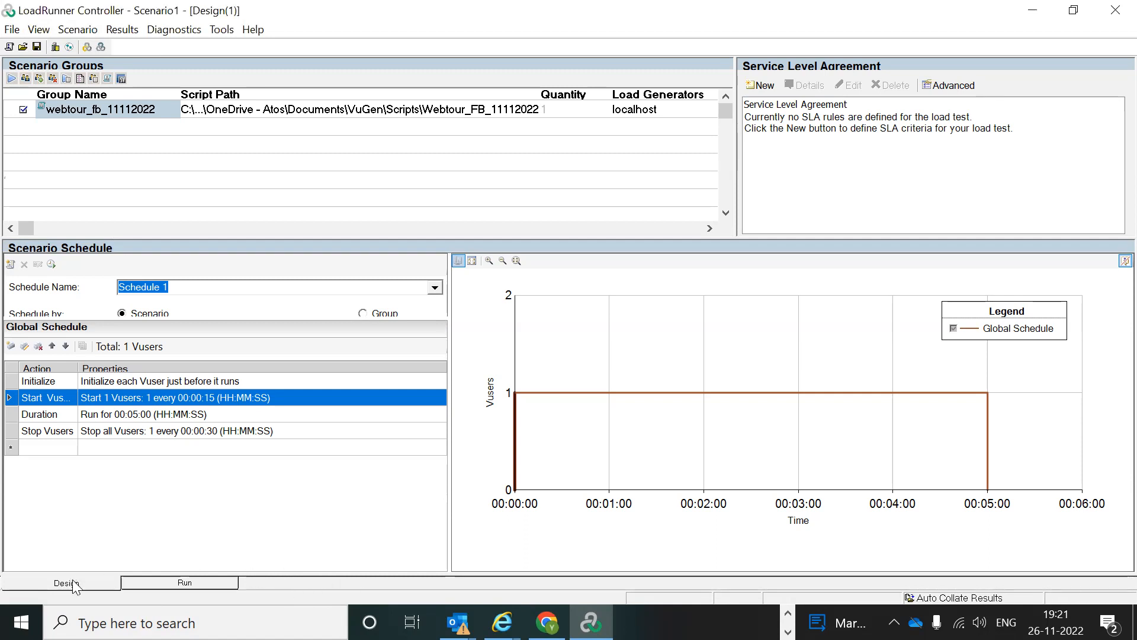
pyautogui.click(183, 582)
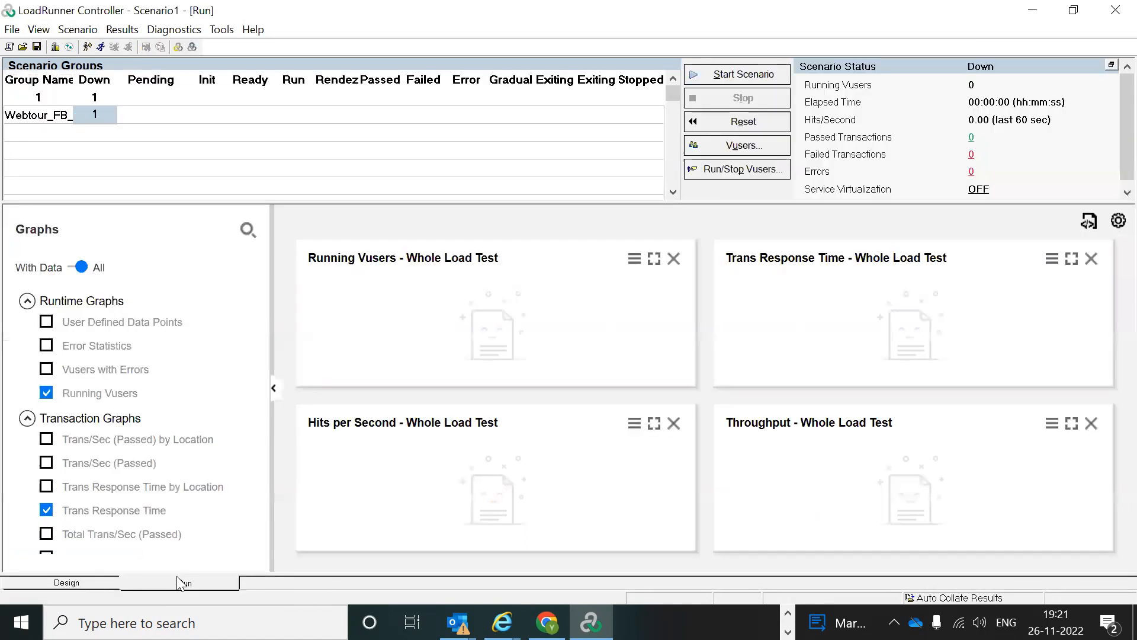
pyautogui.click(60, 582)
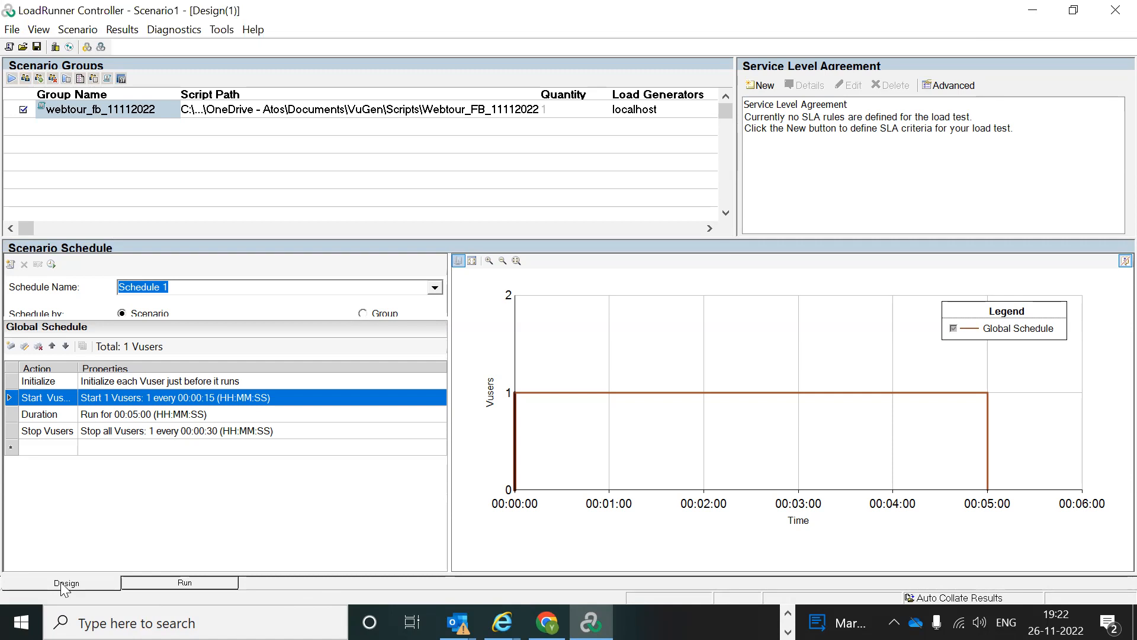
pyautogui.click(179, 583)
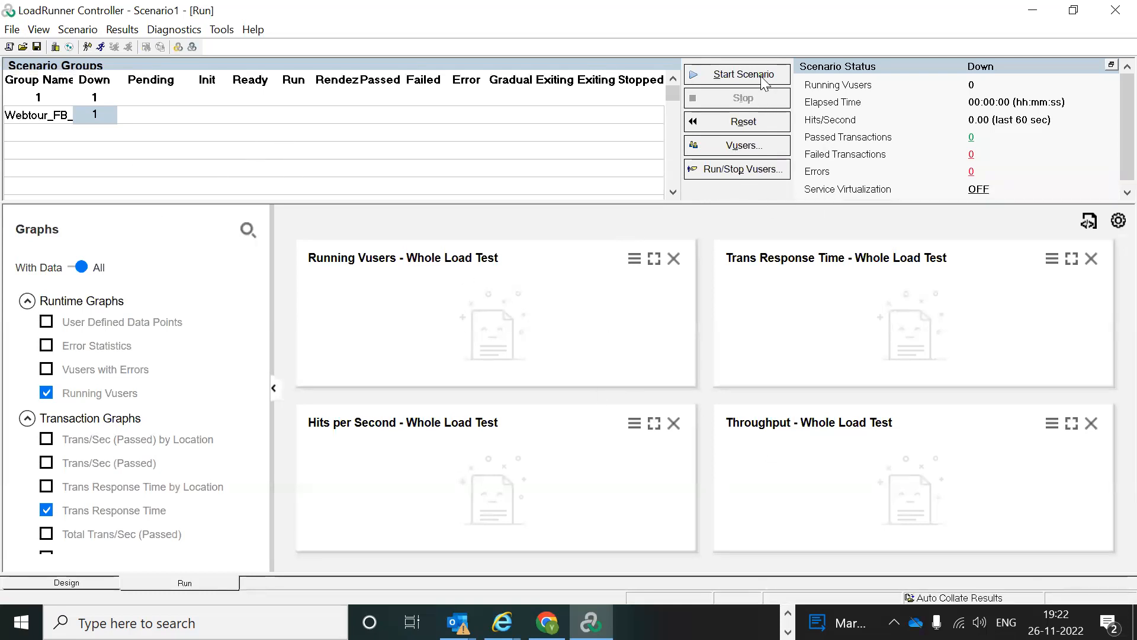
pyautogui.click(62, 585)
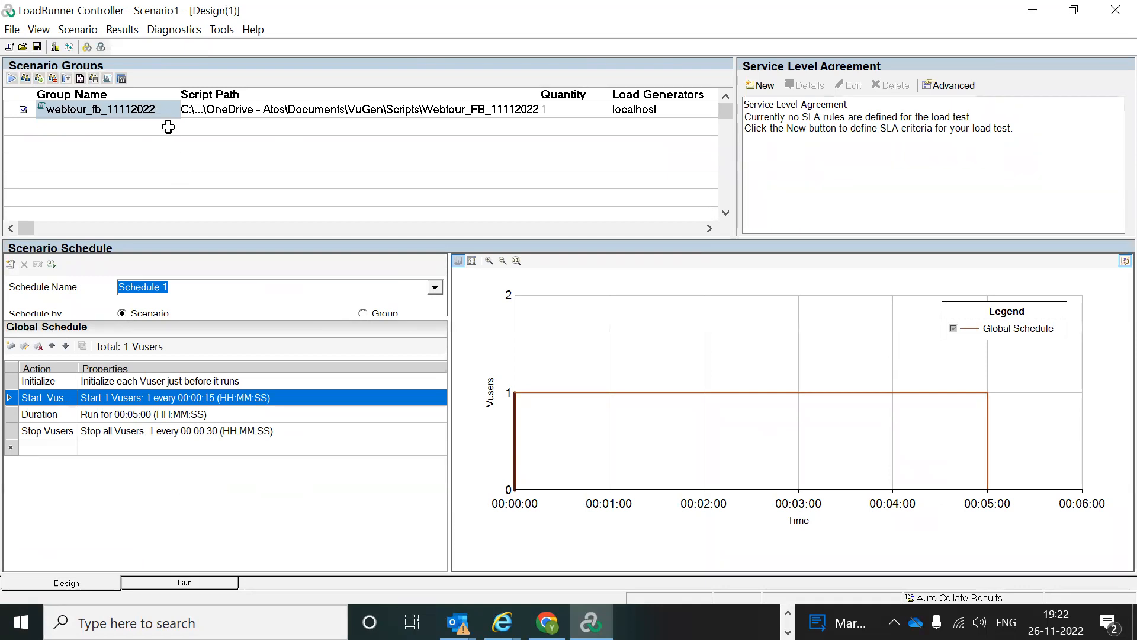
# - Examine the webtour_fb_11112022 group's name, script path, quantity and load generator options
pyautogui.click(163, 111)
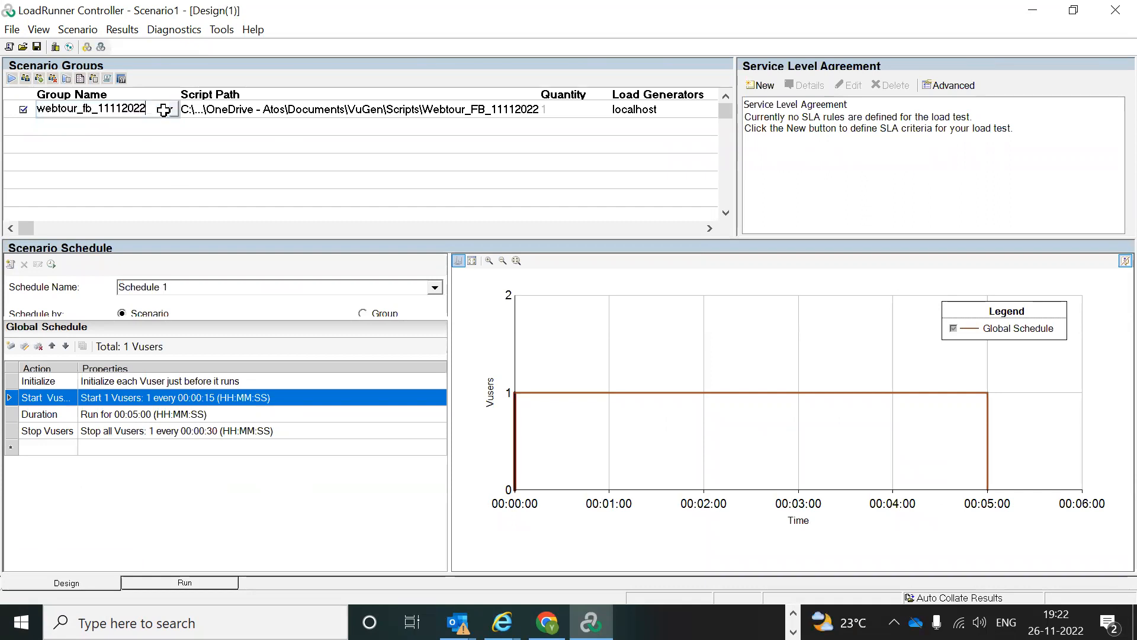
pyautogui.click(171, 110)
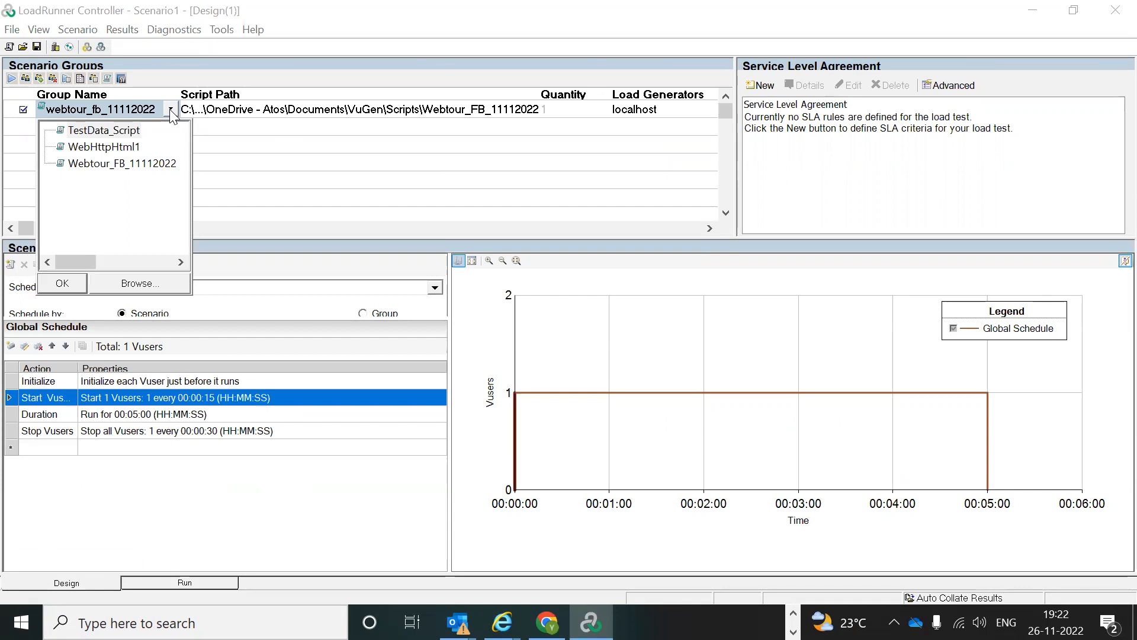
pyautogui.click(430, 111)
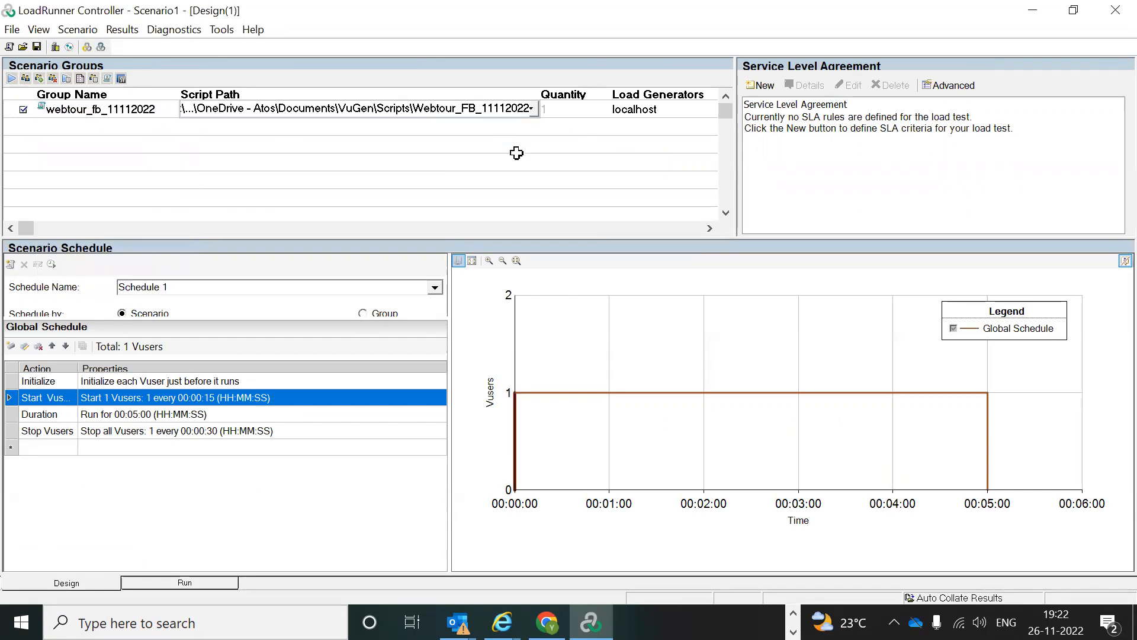
pyautogui.click(594, 108)
pyautogui.click(554, 146)
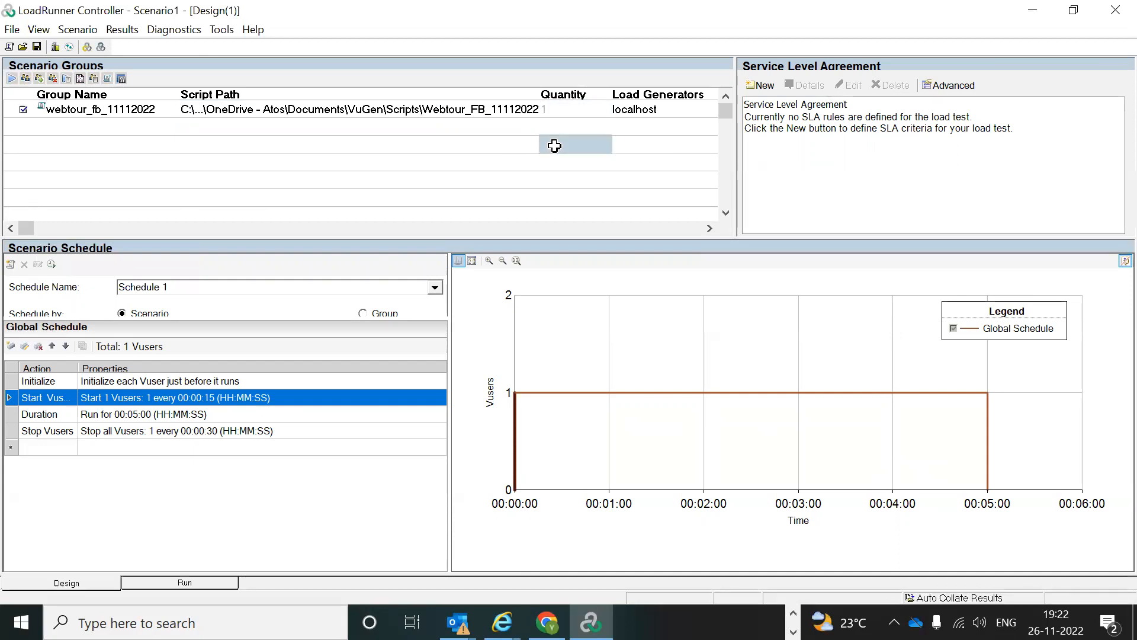
pyautogui.click(573, 113)
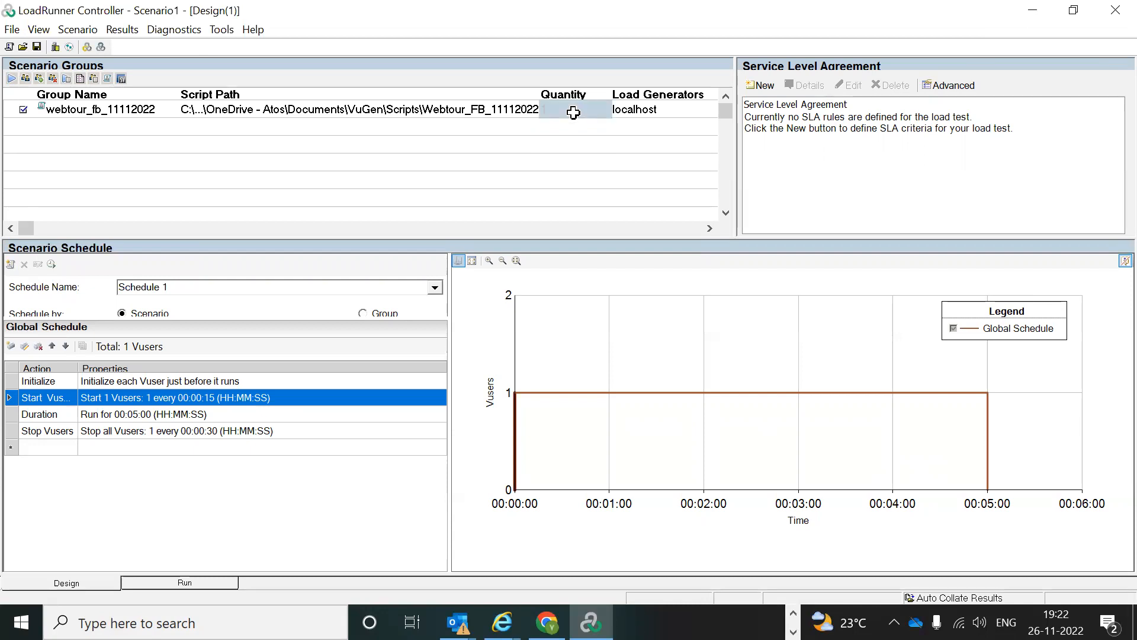
pyautogui.click(685, 110)
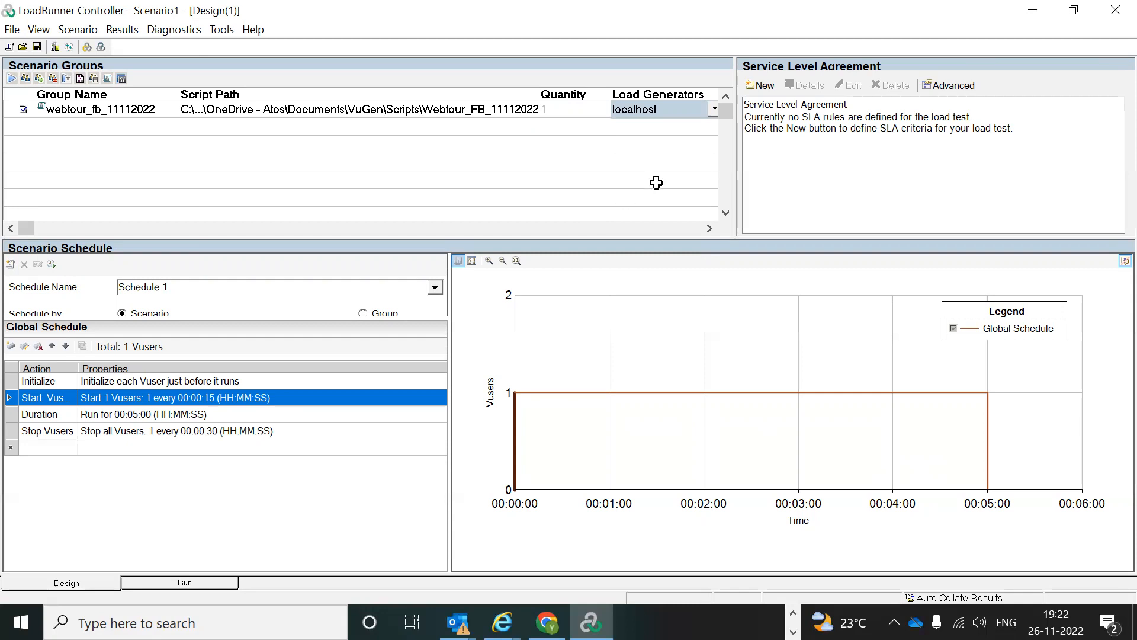
pyautogui.click(715, 109)
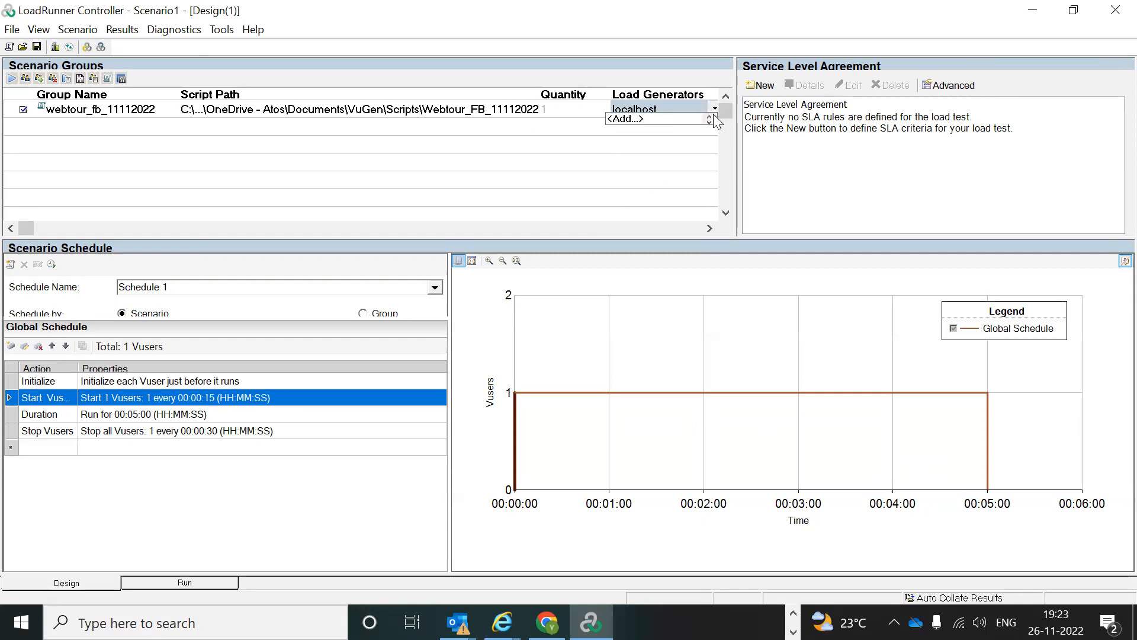
pyautogui.click(609, 190)
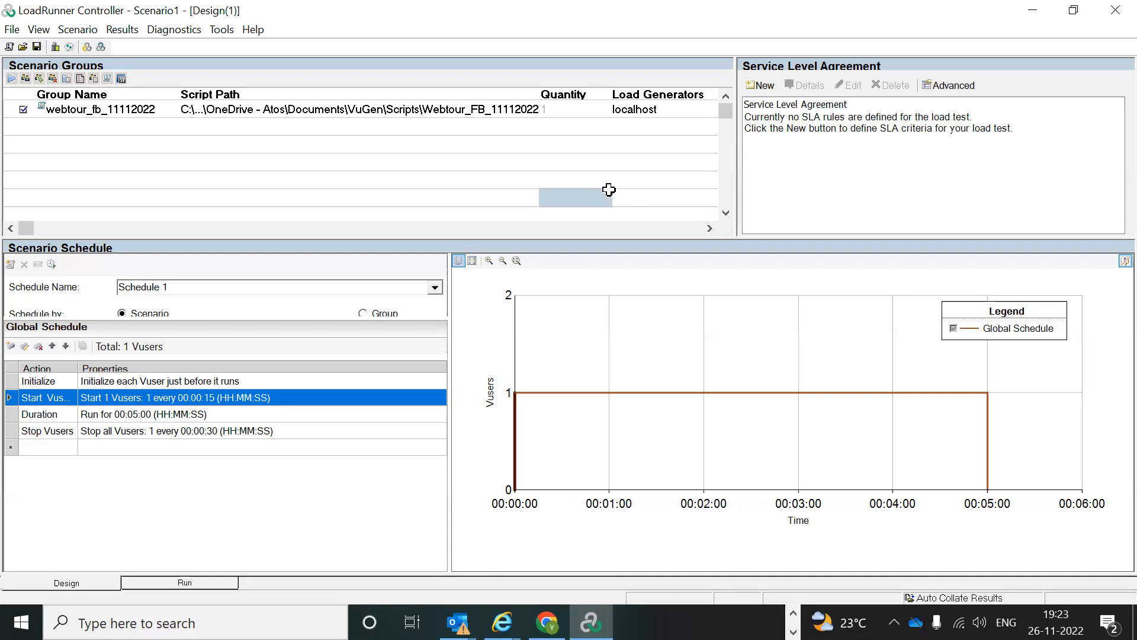
# - Add a Windows load generator named 127.0.0.1 and assign it to the webtour_fb_11112022 group
pyautogui.click(687, 111)
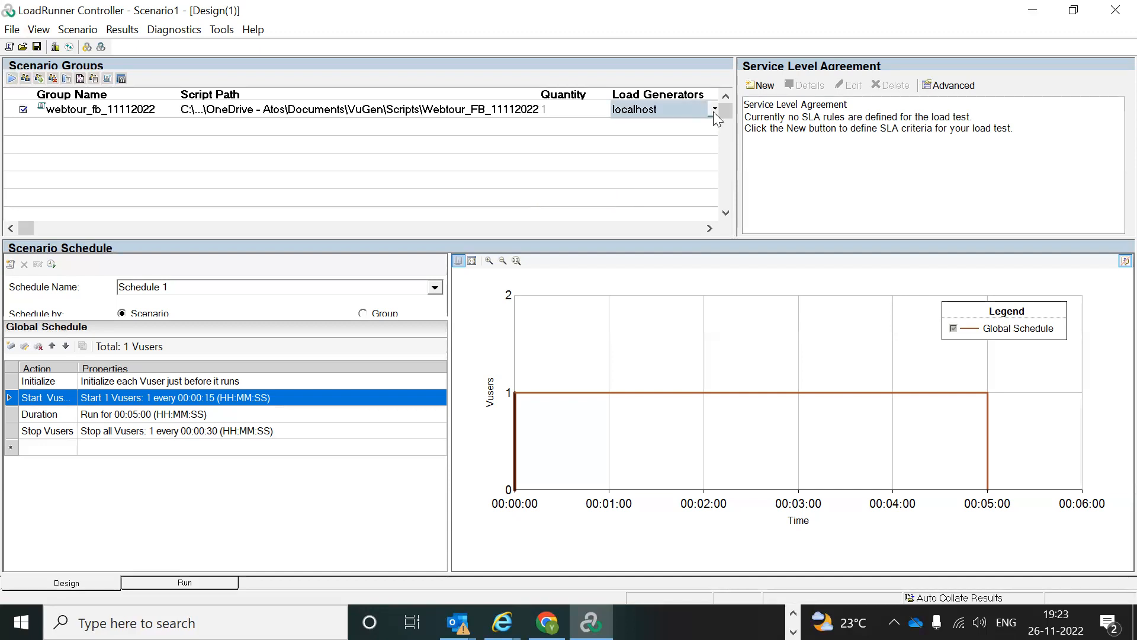
pyautogui.click(713, 111)
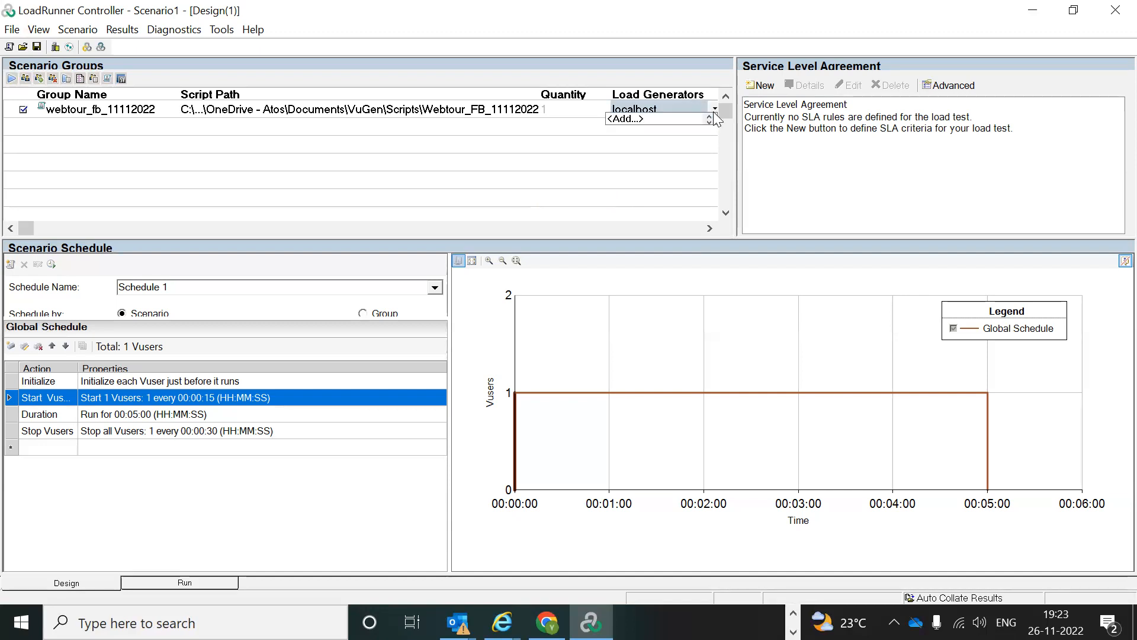
pyautogui.click(634, 119)
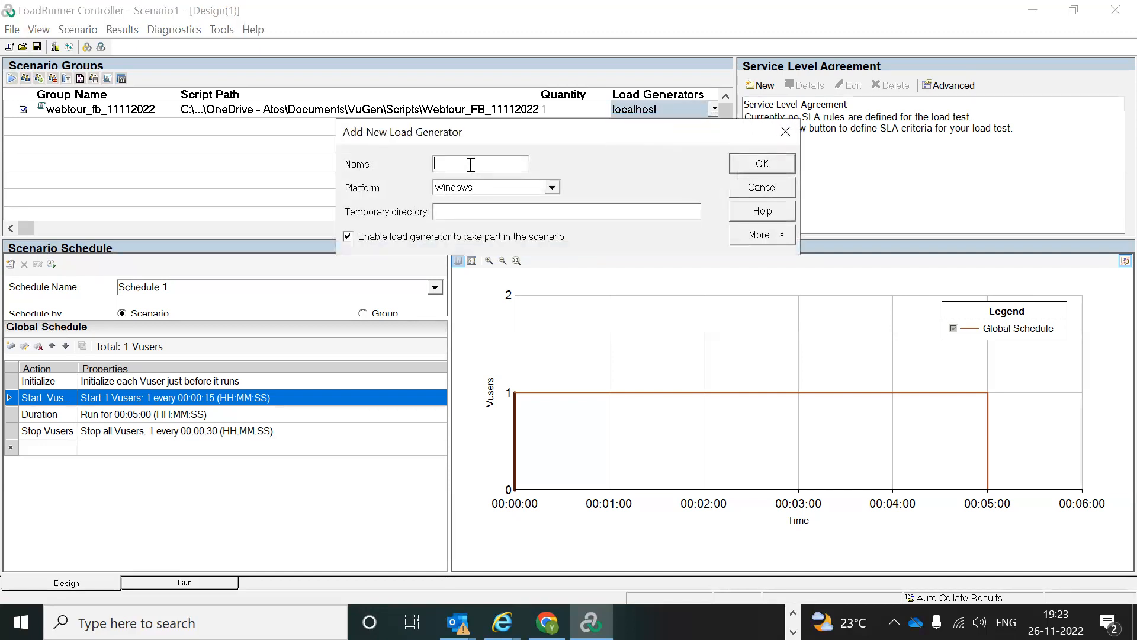
pyautogui.write('127.0.0.1')
pyautogui.click(555, 185)
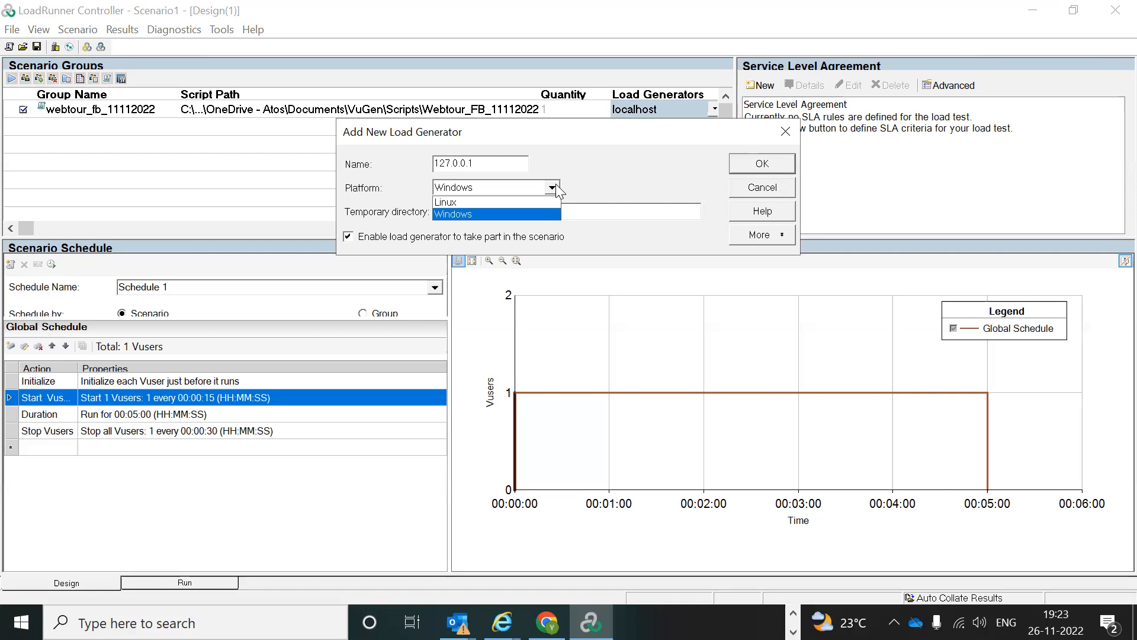
pyautogui.click(489, 214)
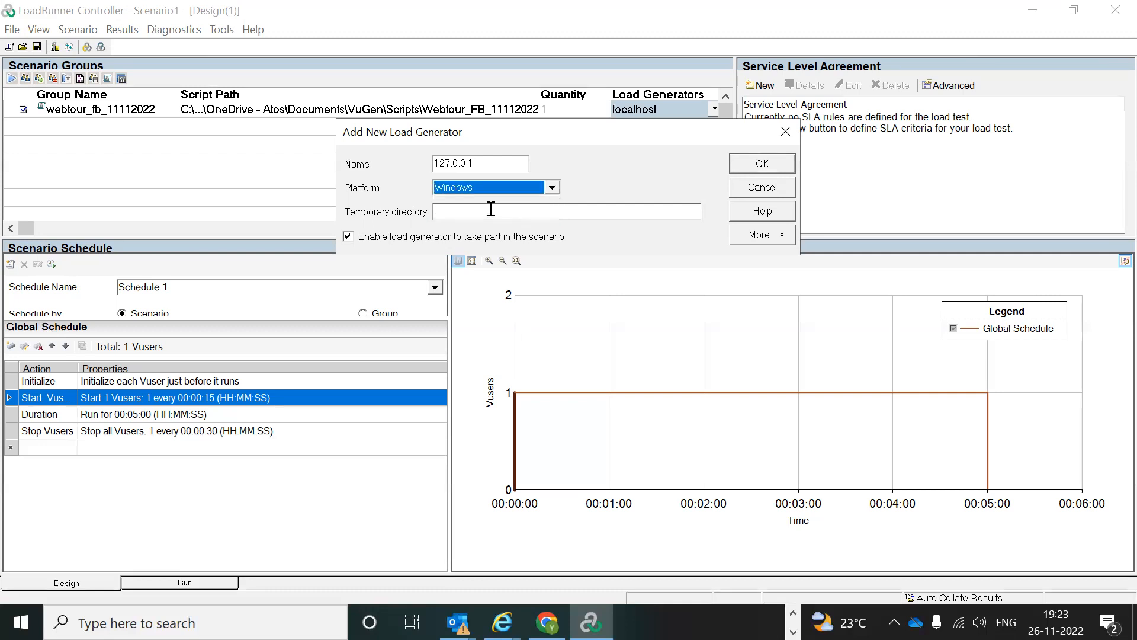
pyautogui.click(761, 171)
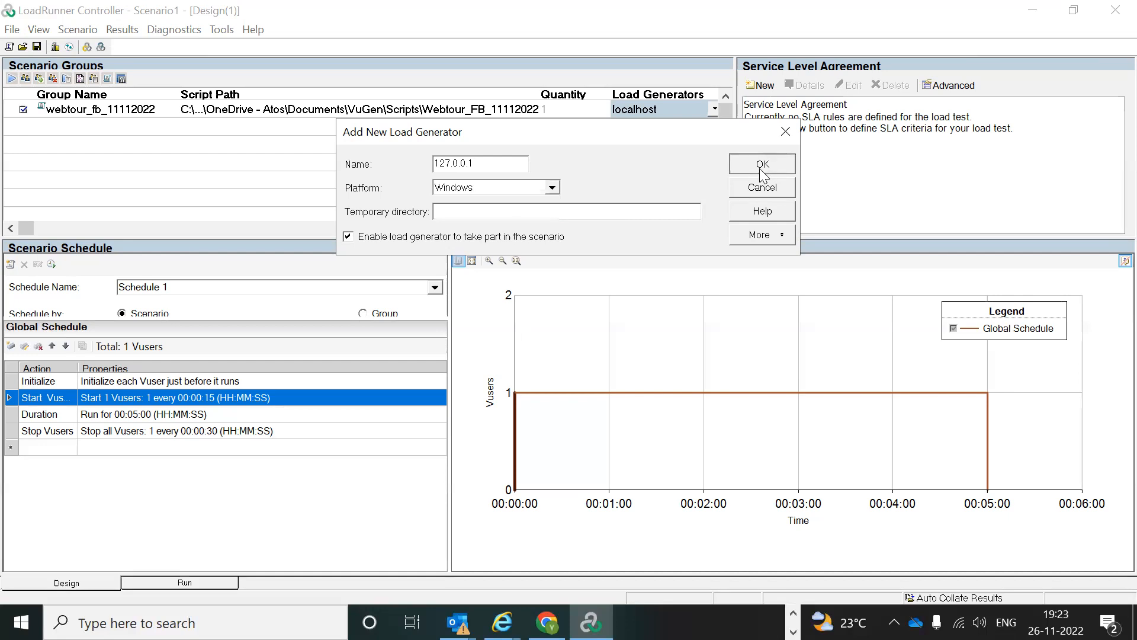
pyautogui.click(715, 110)
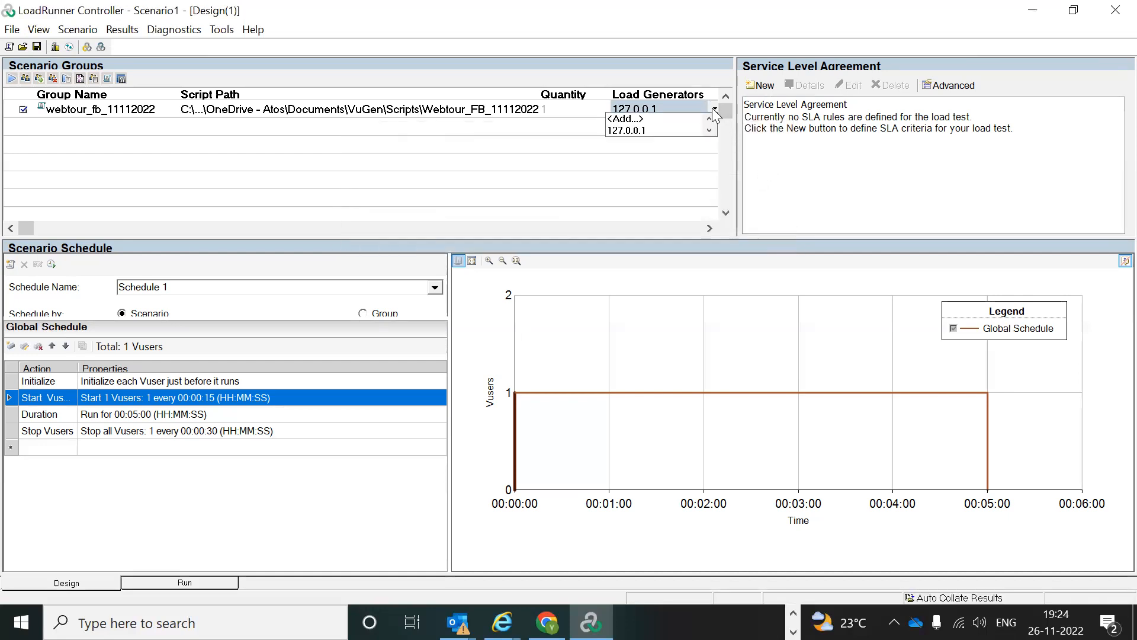
pyautogui.click(334, 172)
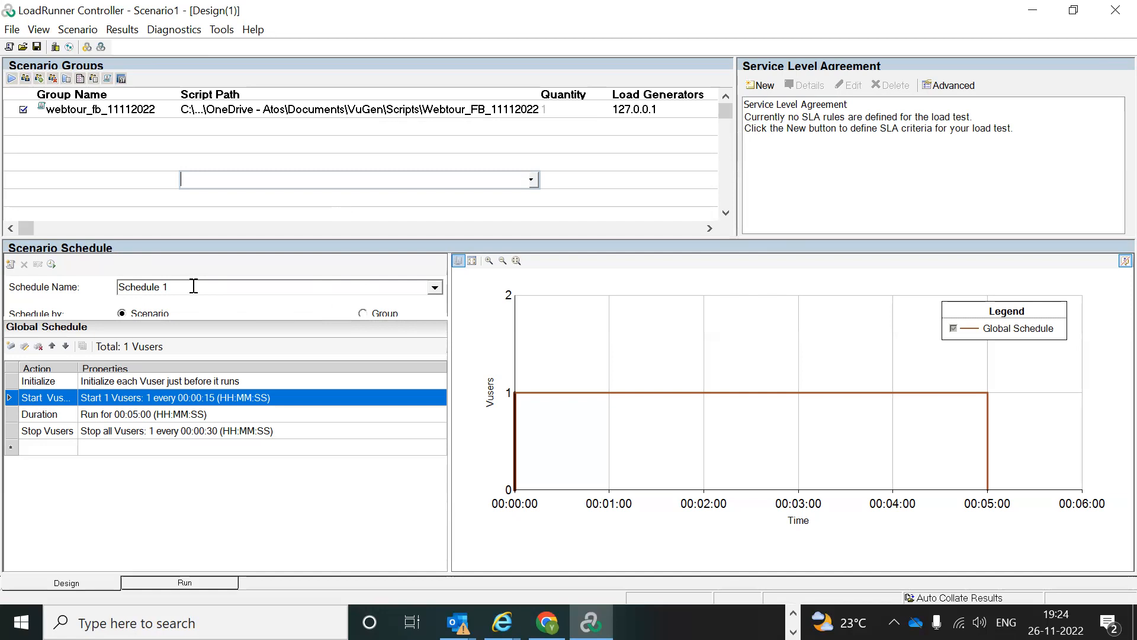
# - Add a second scenario group that uses the WebHttpHtml1 script
pyautogui.click(98, 125)
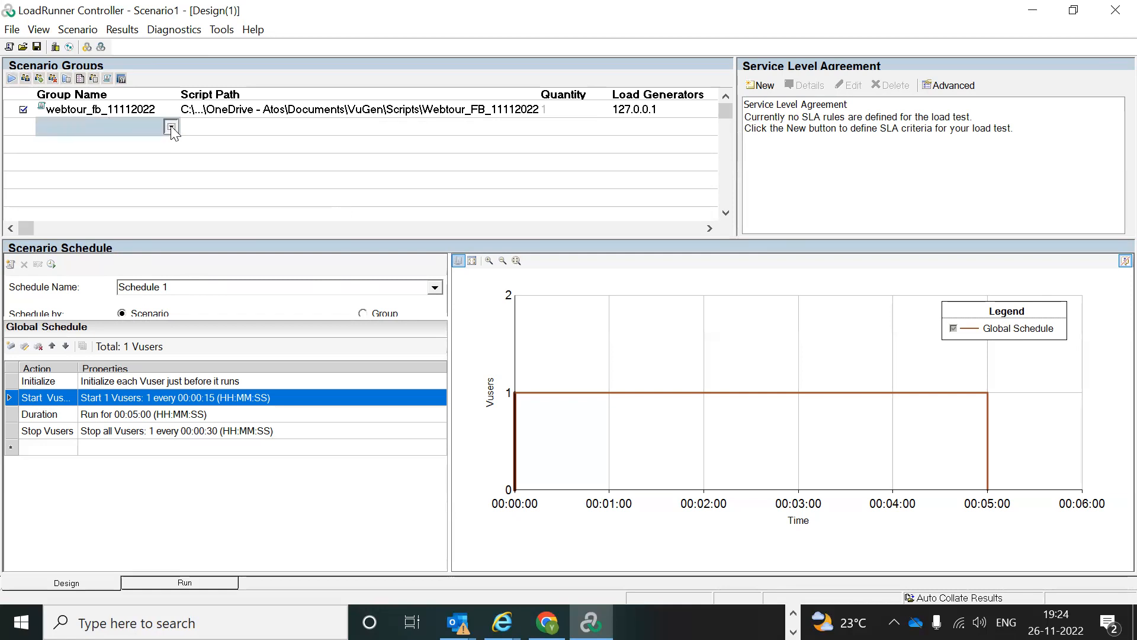
pyautogui.click(171, 127)
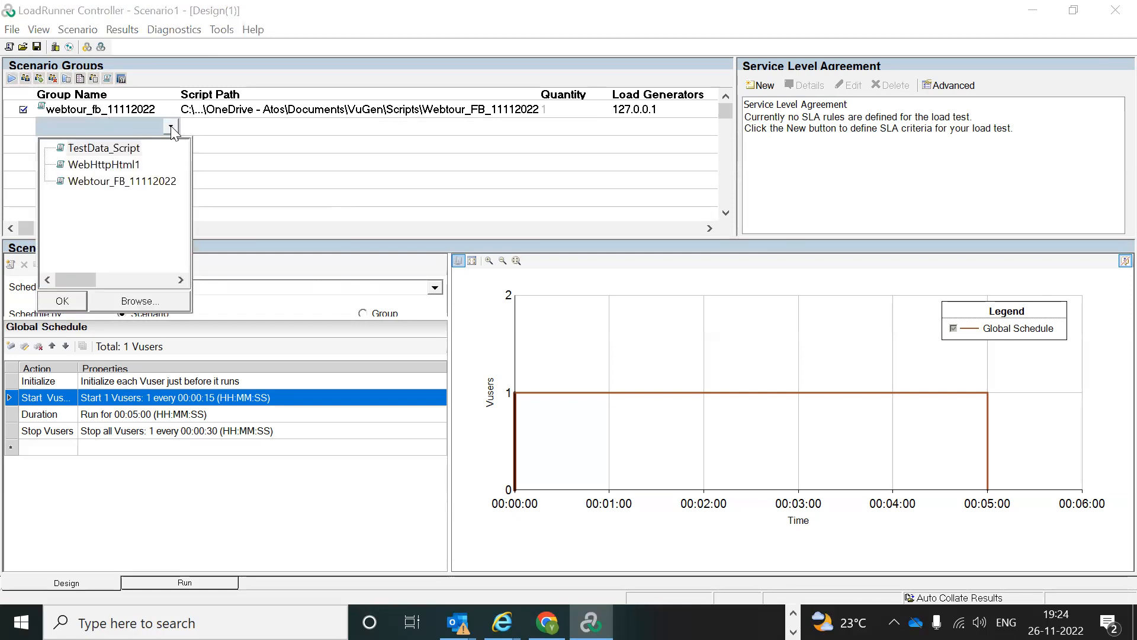
pyautogui.click(126, 170)
pyautogui.doubleClick(127, 170)
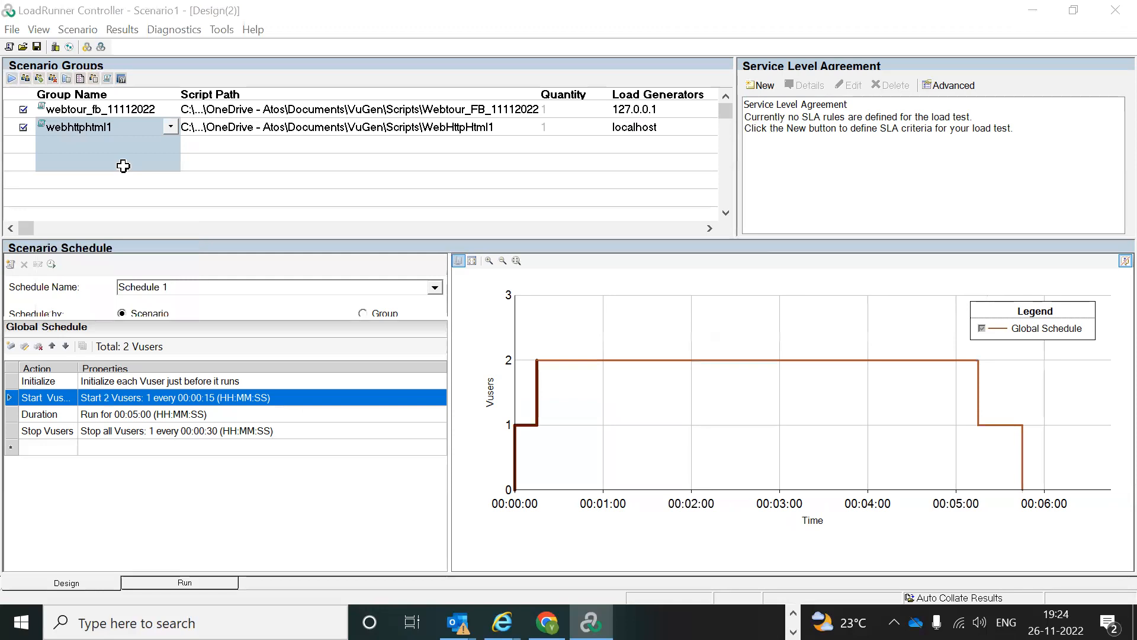
pyautogui.click(231, 192)
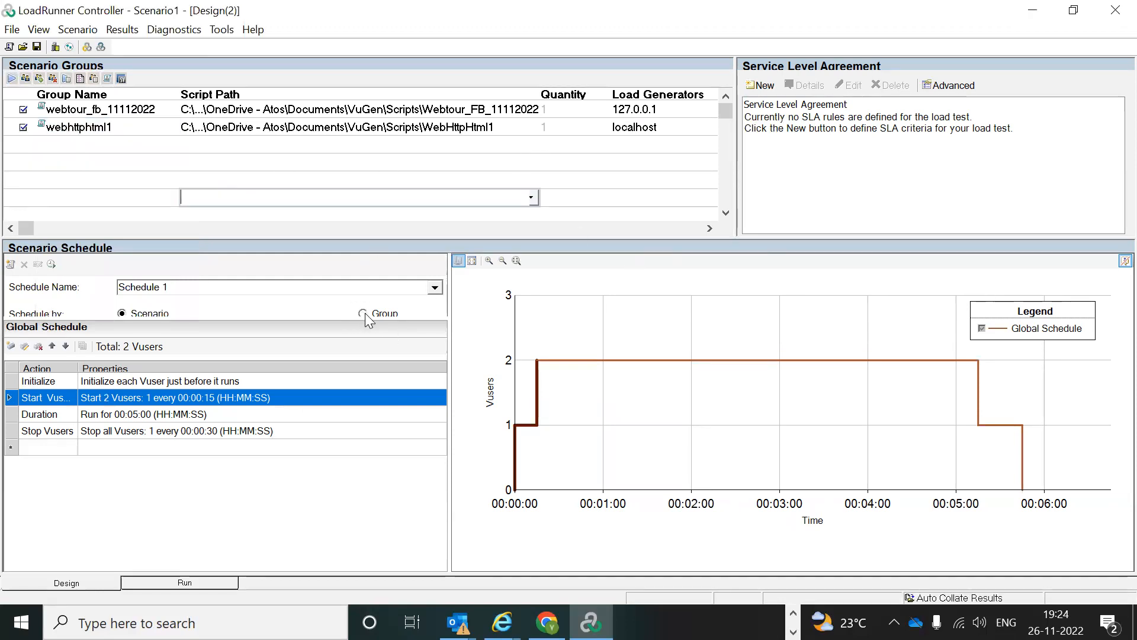
# - Set the global schedule's Start Vusers action to 10 Vusers
pyautogui.click(305, 109)
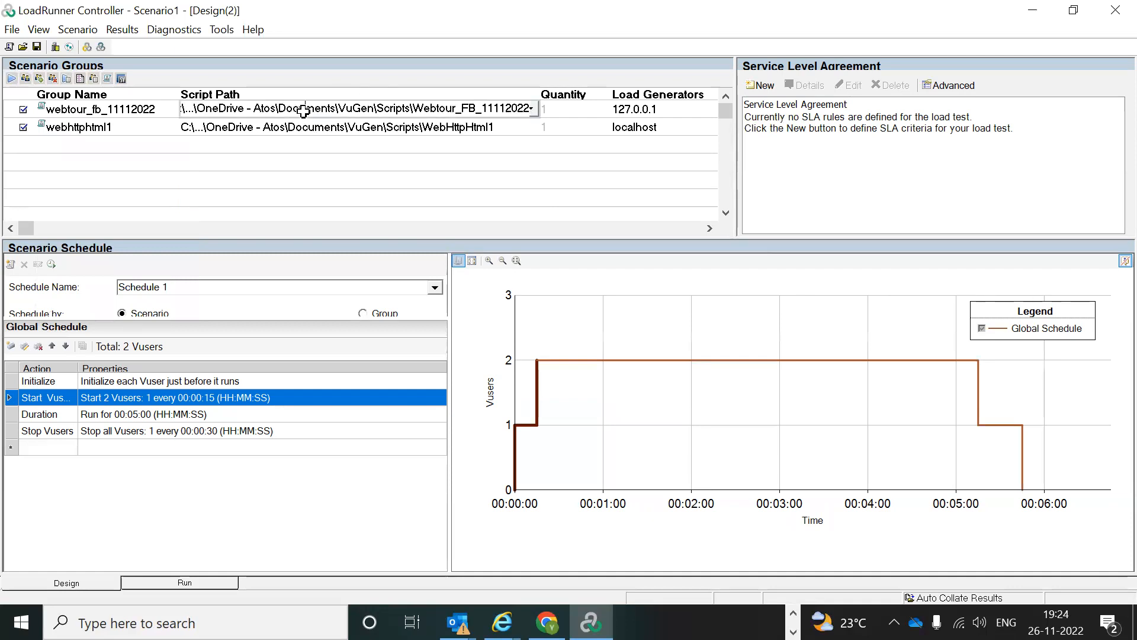
pyautogui.click(273, 126)
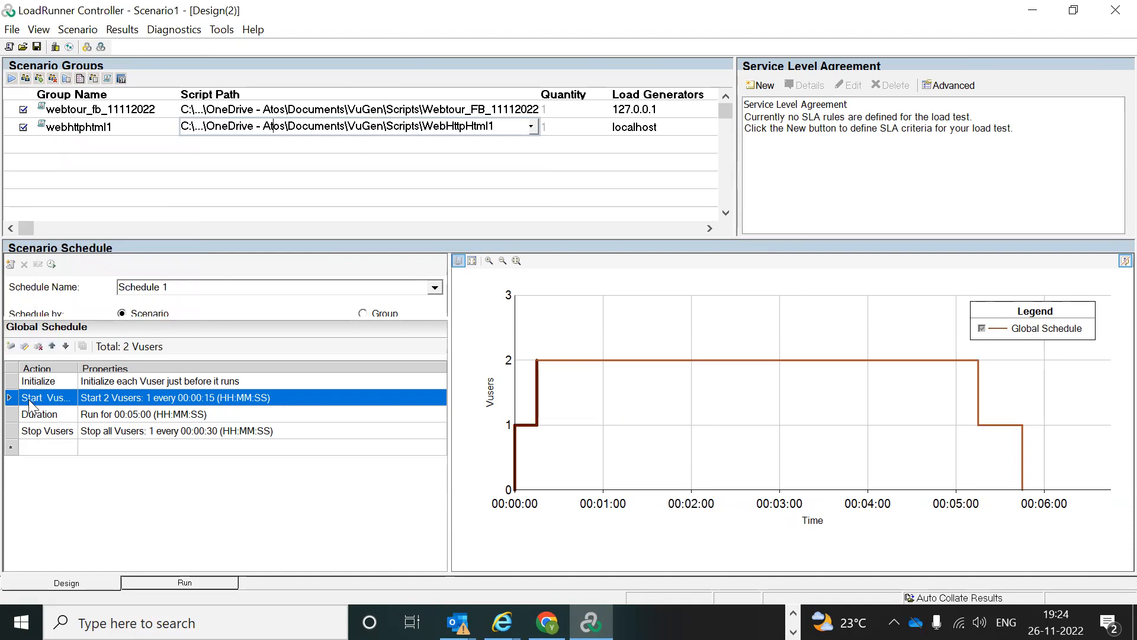
pyautogui.doubleClick(126, 400)
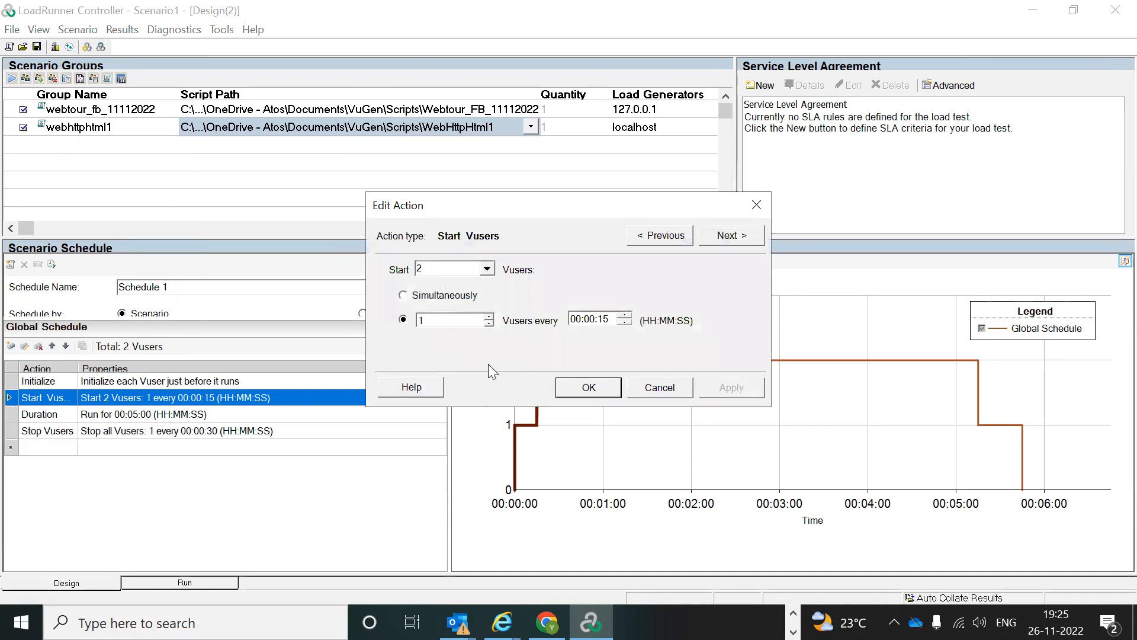
pyautogui.doubleClick(432, 269)
pyautogui.write('10')
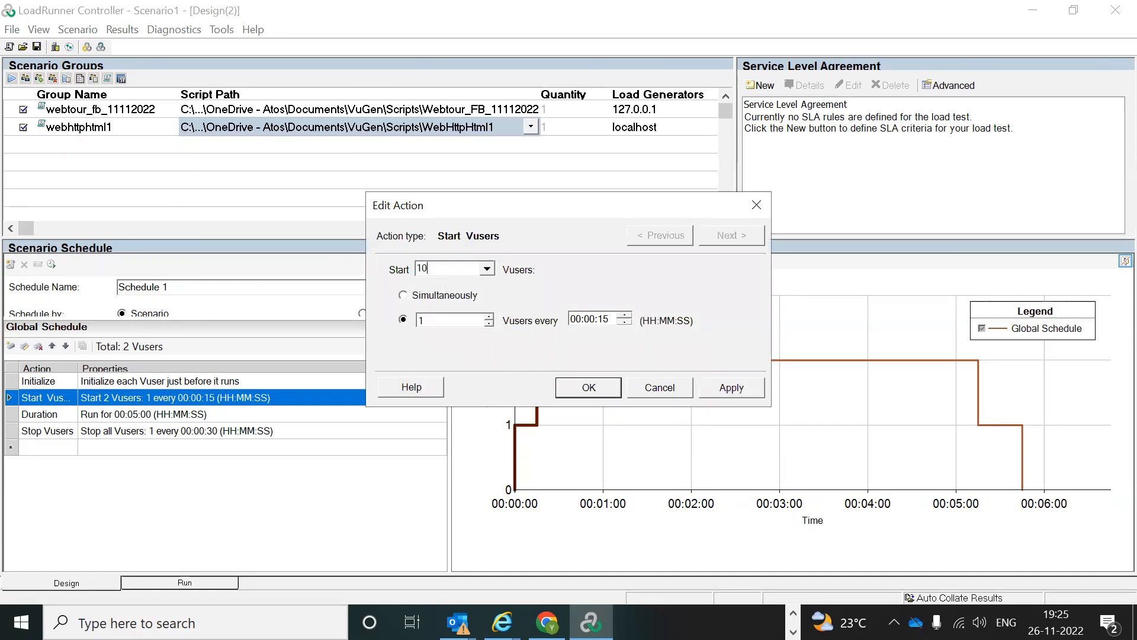
pyautogui.click(588, 391)
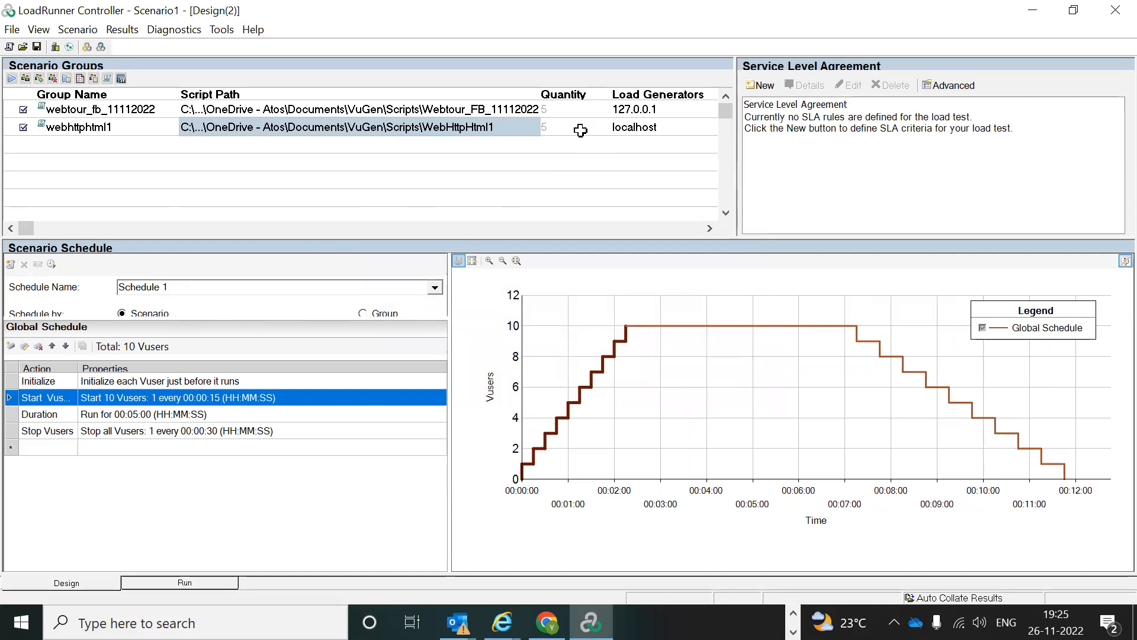
# - Schedule the scenario by group and set webtour_fb_11112022 to start 10 Vusers
pyautogui.click(362, 314)
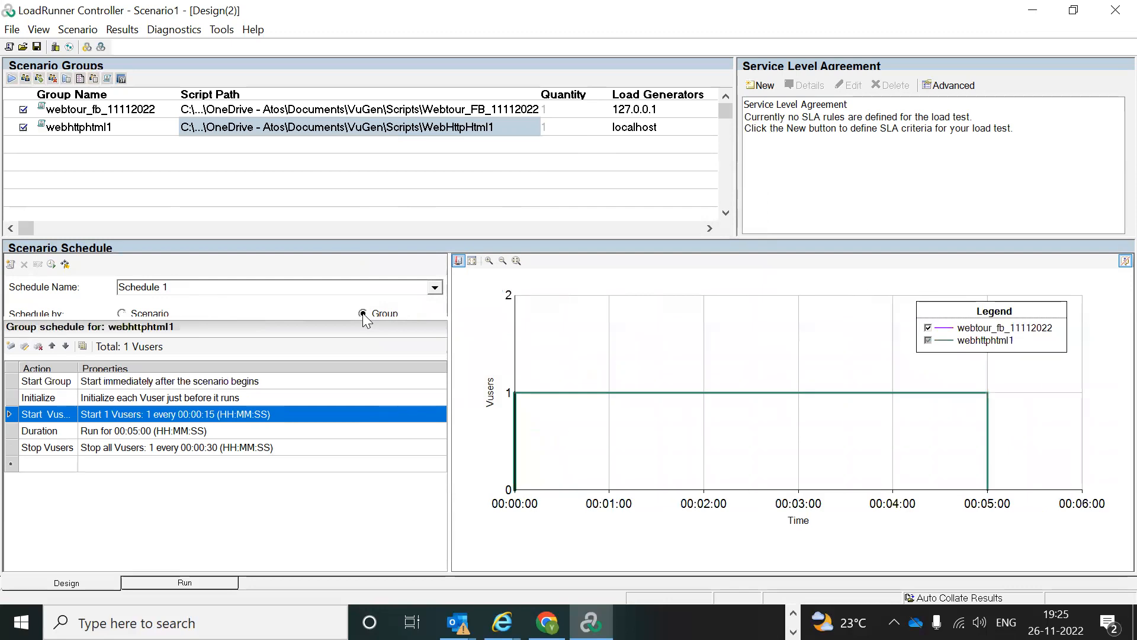
pyautogui.click(360, 109)
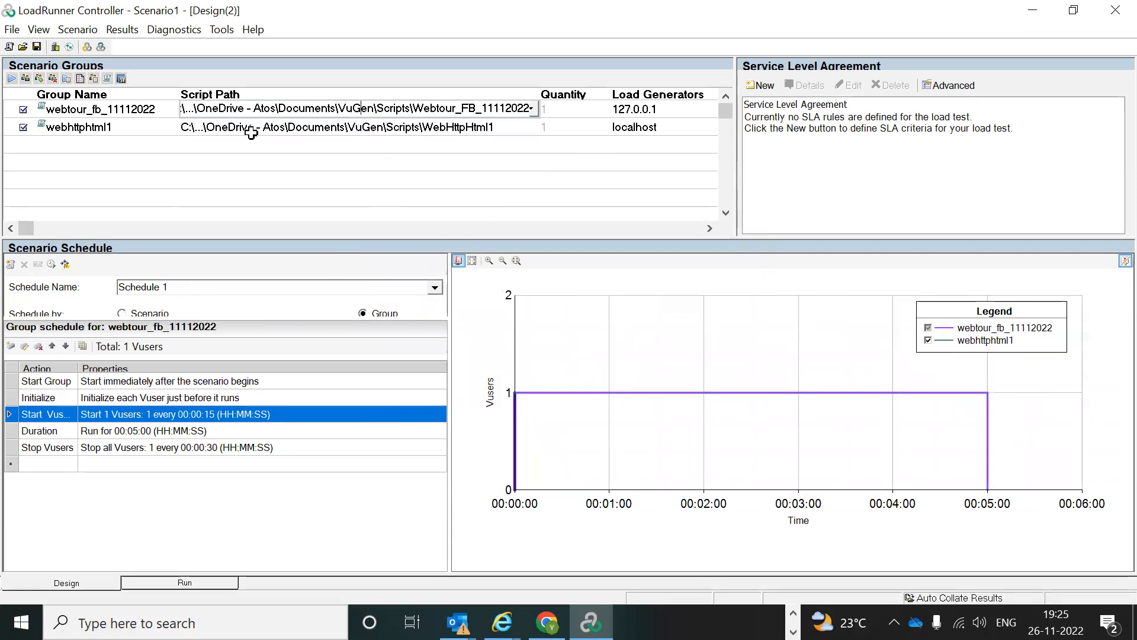
pyautogui.click(121, 109)
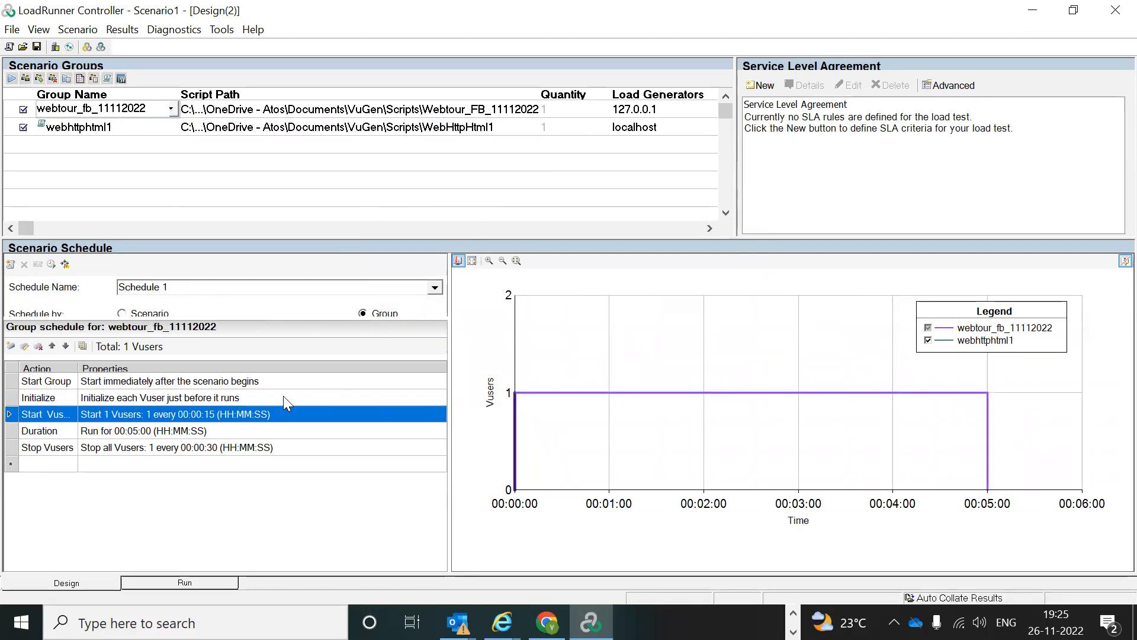
pyautogui.doubleClick(138, 409)
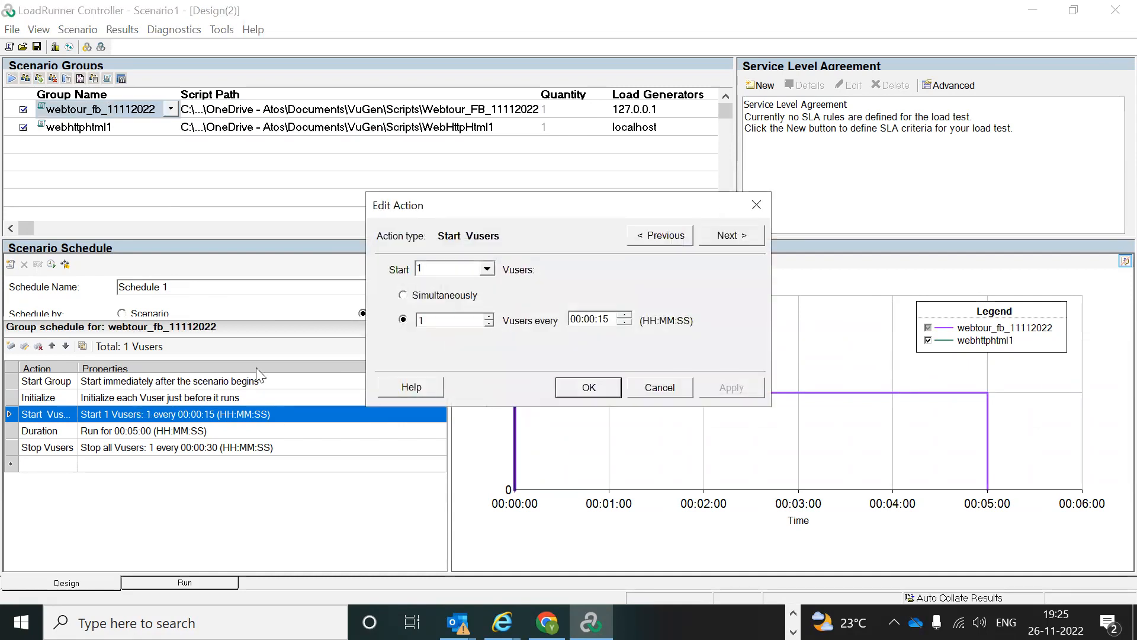
pyautogui.doubleClick(456, 266)
pyautogui.write('10')
pyautogui.click(598, 388)
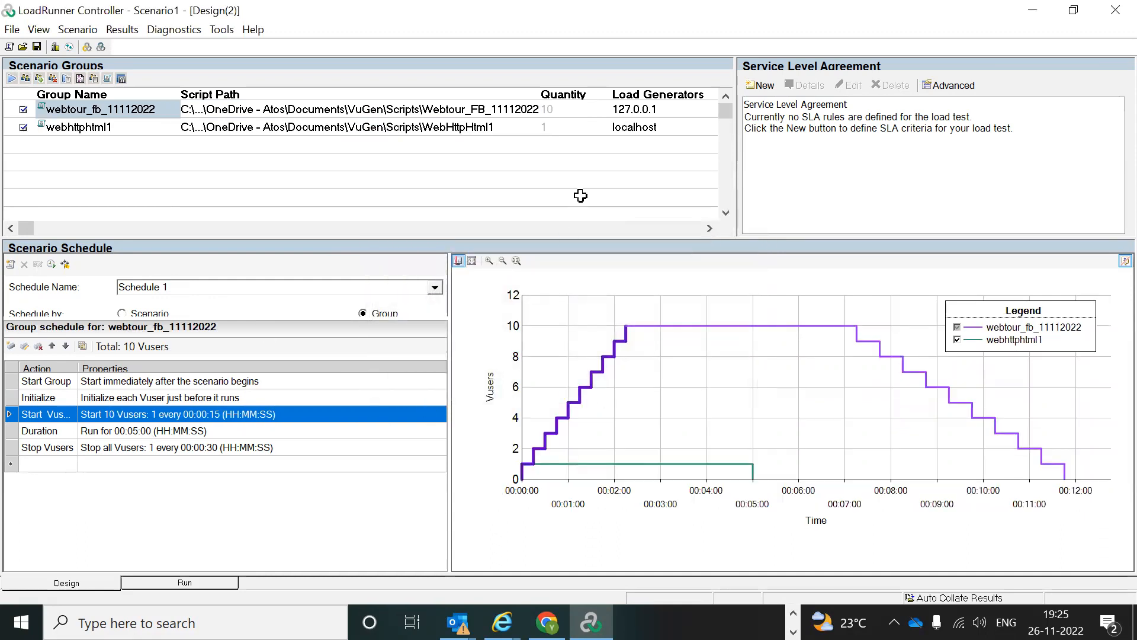
# - Set the webhttphtml1 group's Start Vusers action to 20 Vusers
pyautogui.click(159, 126)
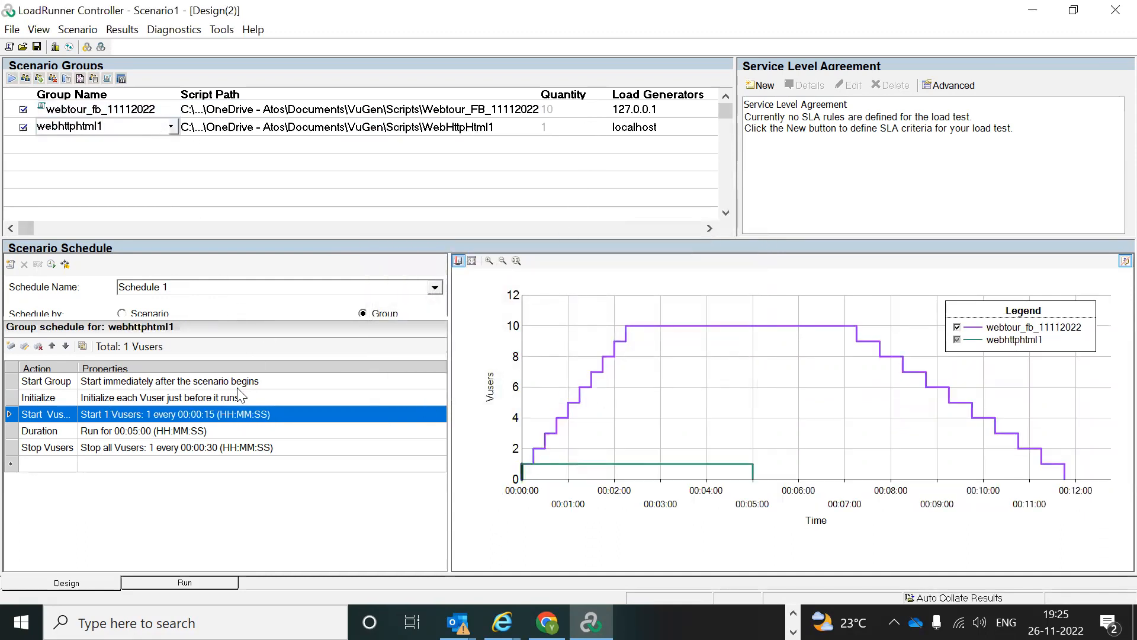
pyautogui.doubleClick(224, 412)
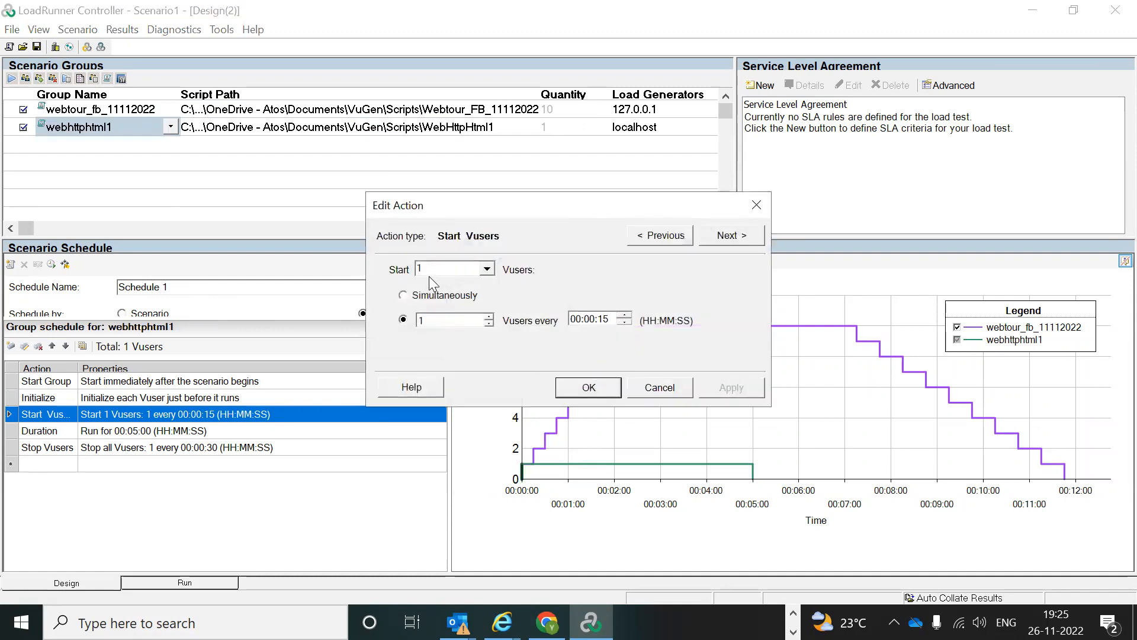
pyautogui.write('20')
pyautogui.click(589, 388)
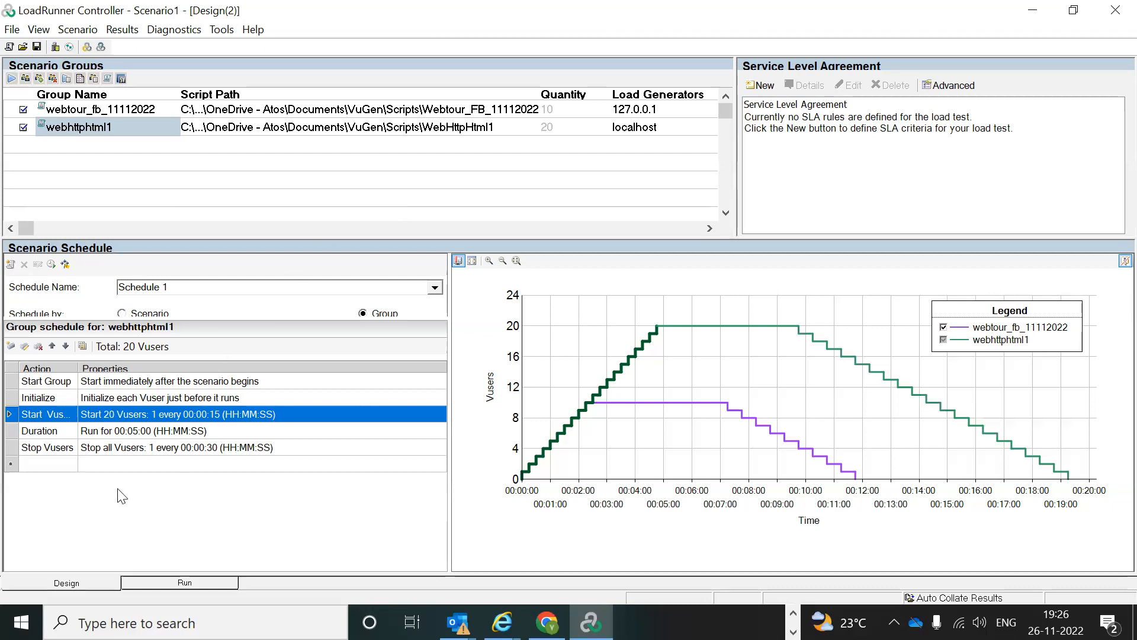
# - Review the Duration action of both groups and the Start Vusers action of webtour_fb_11112022
pyautogui.click(128, 435)
pyautogui.doubleClick(127, 434)
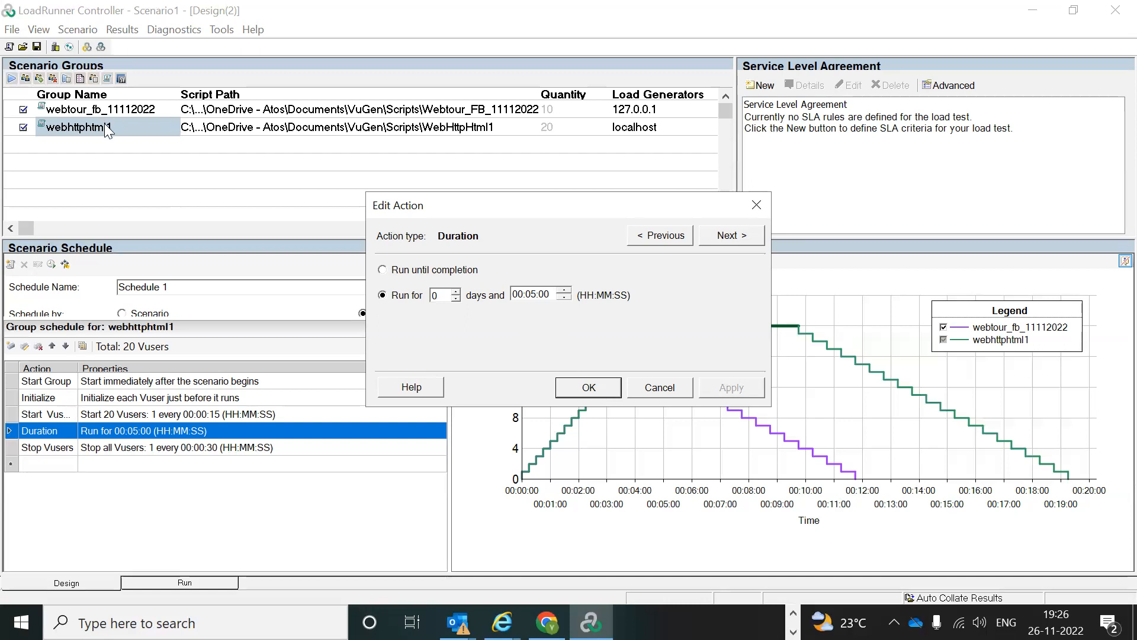
pyautogui.click(594, 392)
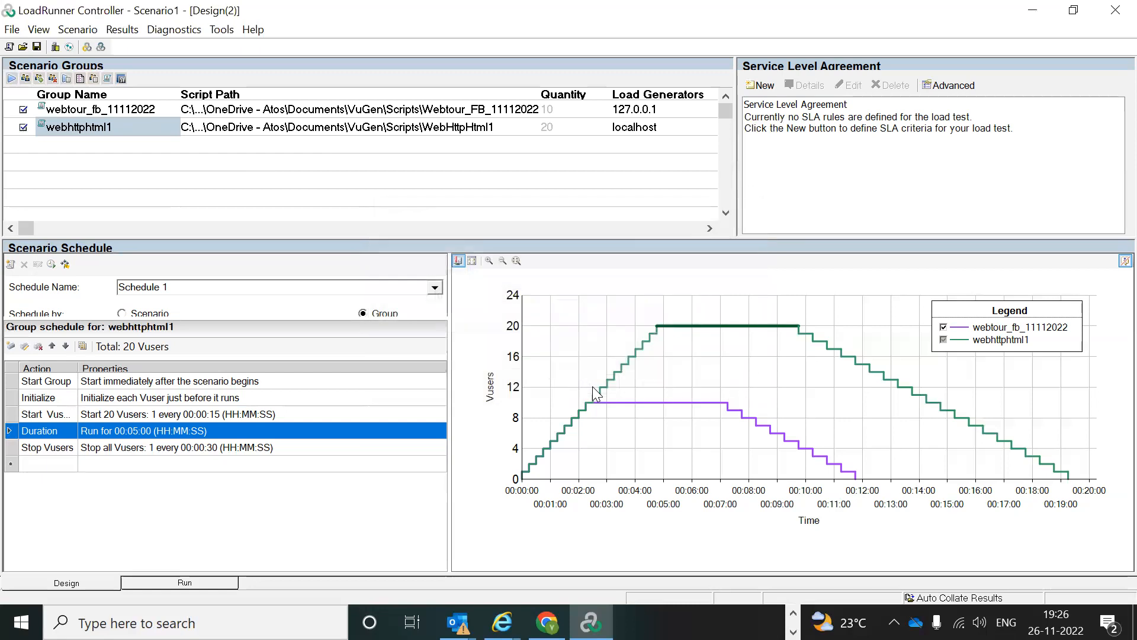
pyautogui.click(101, 109)
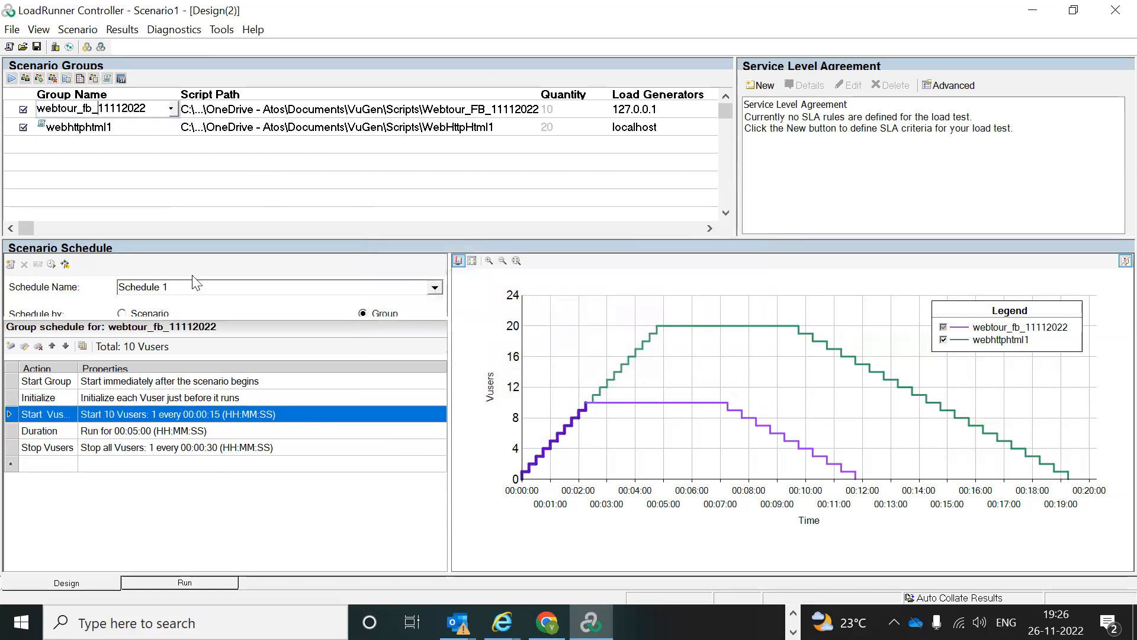
pyautogui.doubleClick(120, 414)
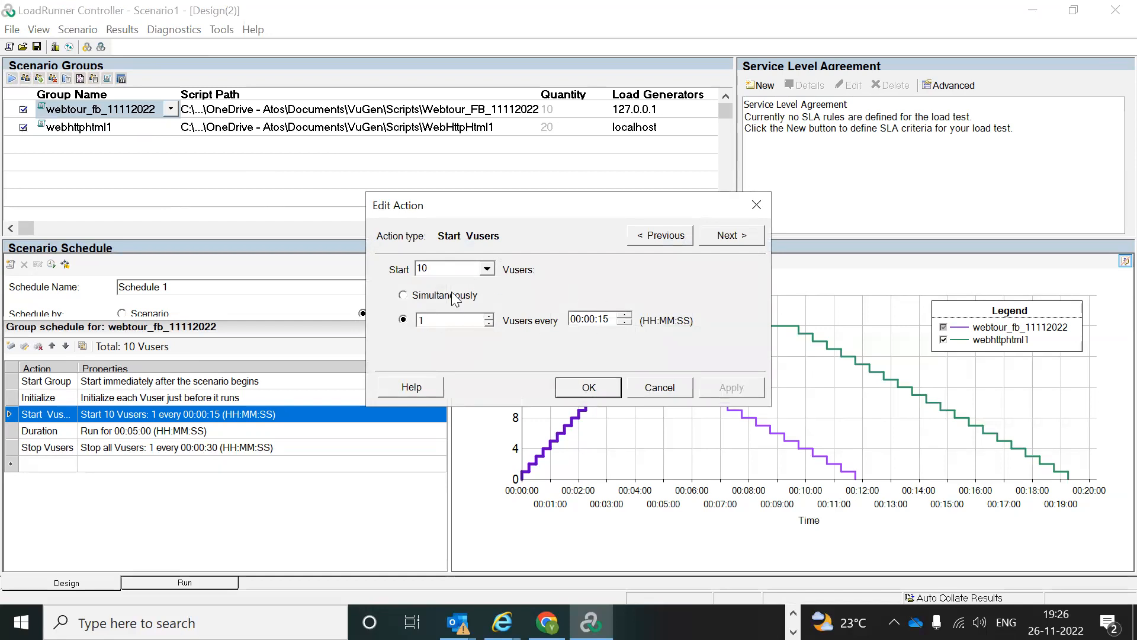
pyautogui.click(762, 207)
pyautogui.doubleClick(157, 432)
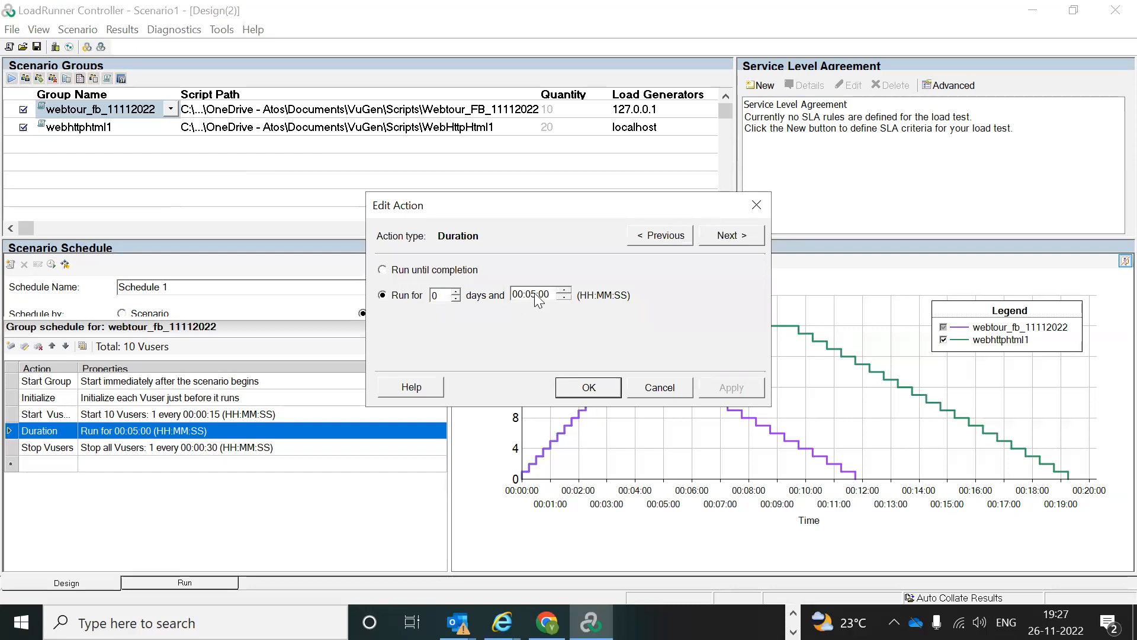
pyautogui.click(592, 391)
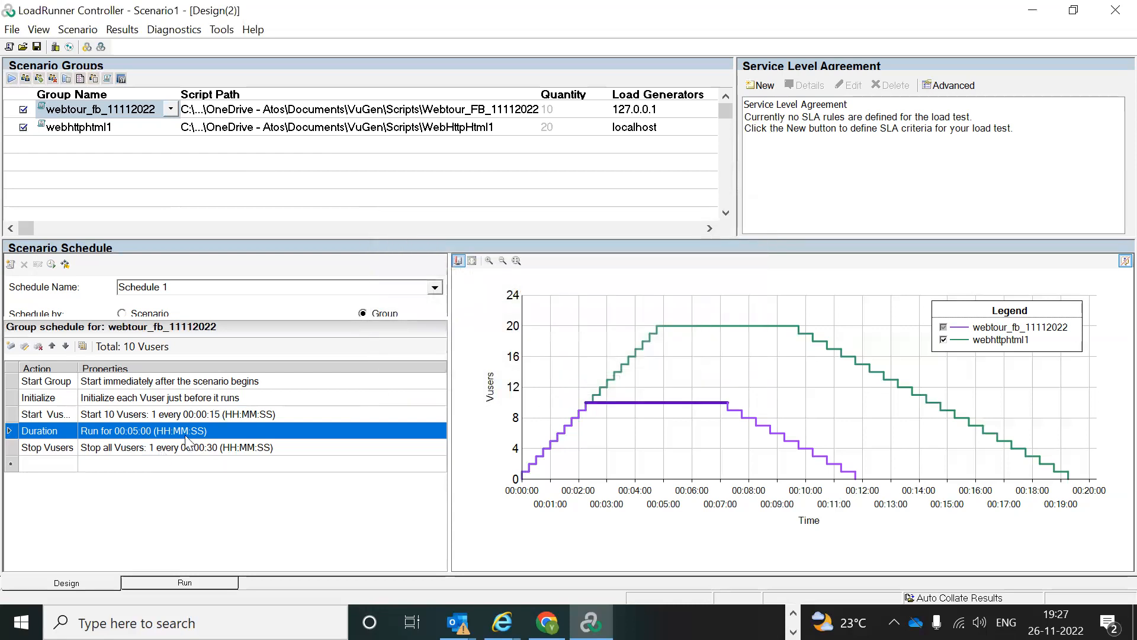
pyautogui.click(120, 415)
pyautogui.doubleClick(120, 414)
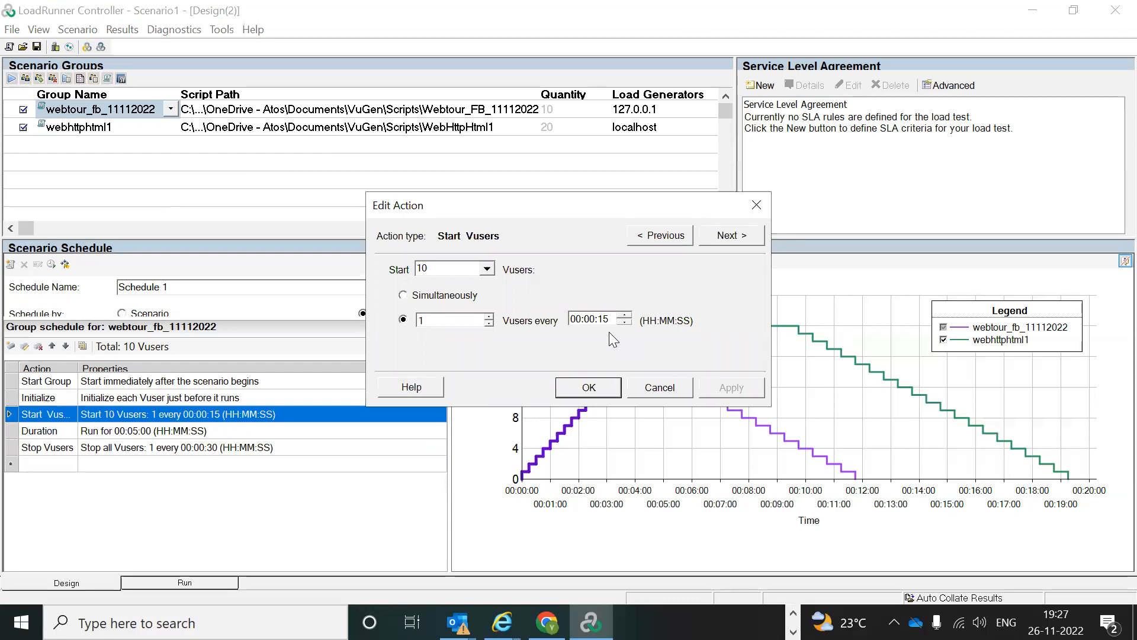
pyautogui.click(759, 206)
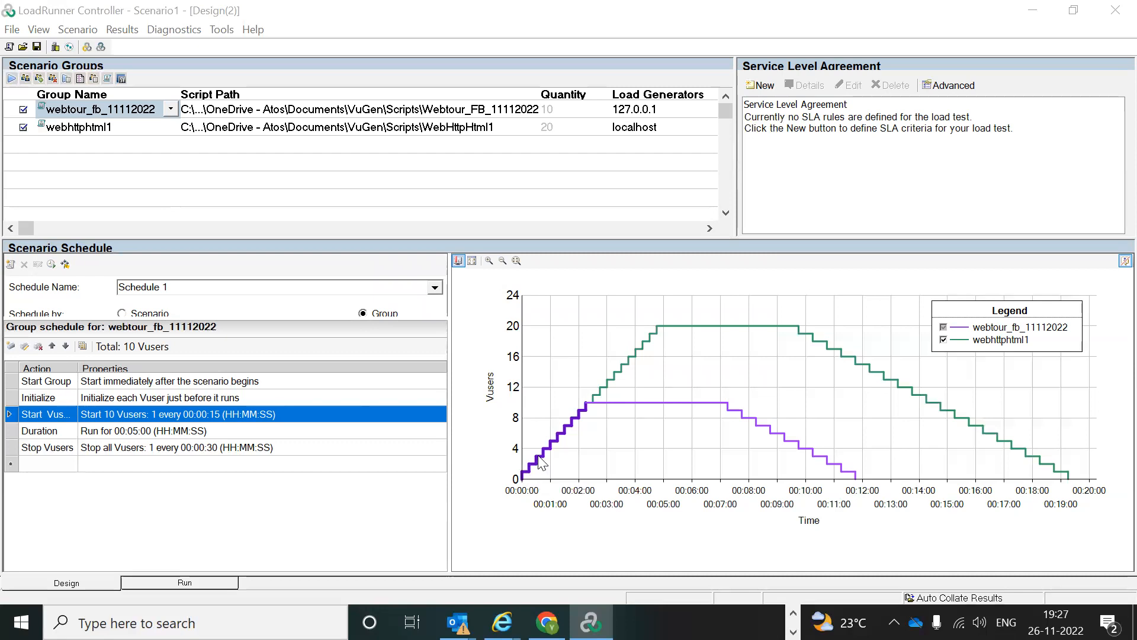
pyautogui.moveTo(554, 443)
pyautogui.doubleClick(130, 414)
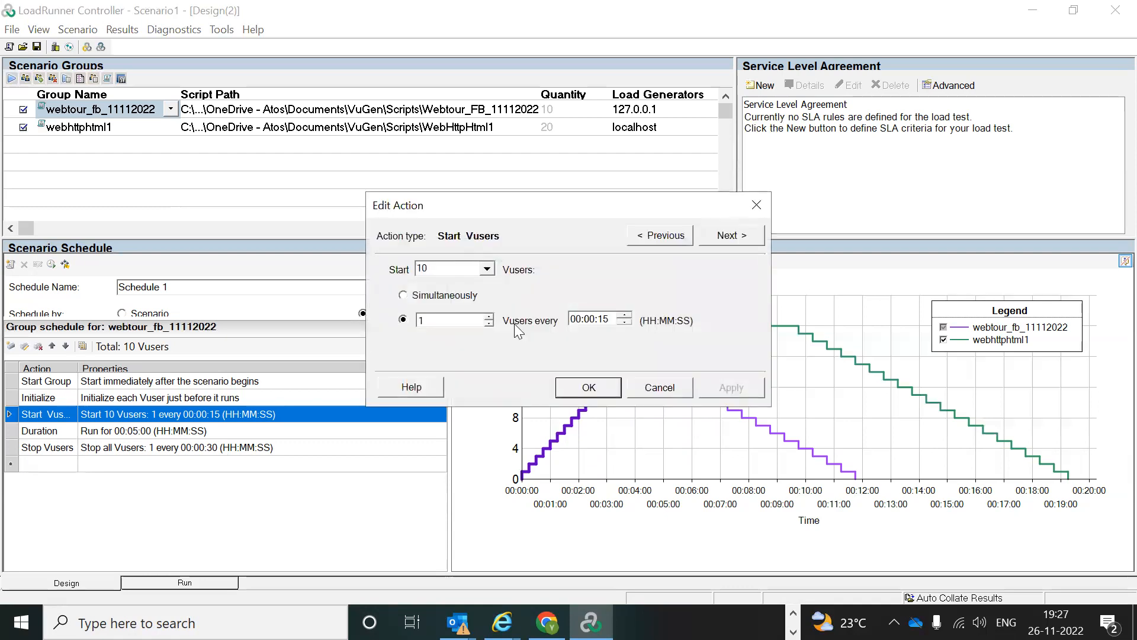
pyautogui.doubleClick(445, 316)
pyautogui.write('2')
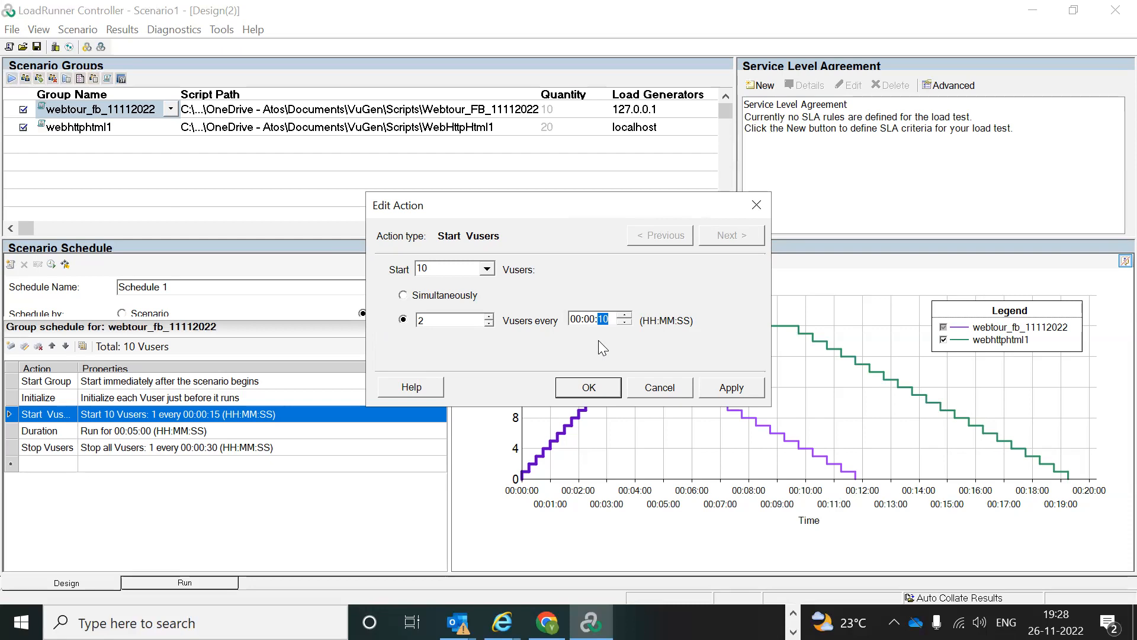
pyautogui.click(448, 319)
pyautogui.doubleClick(441, 269)
pyautogui.write('100')
pyautogui.press('BackSpace')
pyautogui.write('10')
pyautogui.click(754, 205)
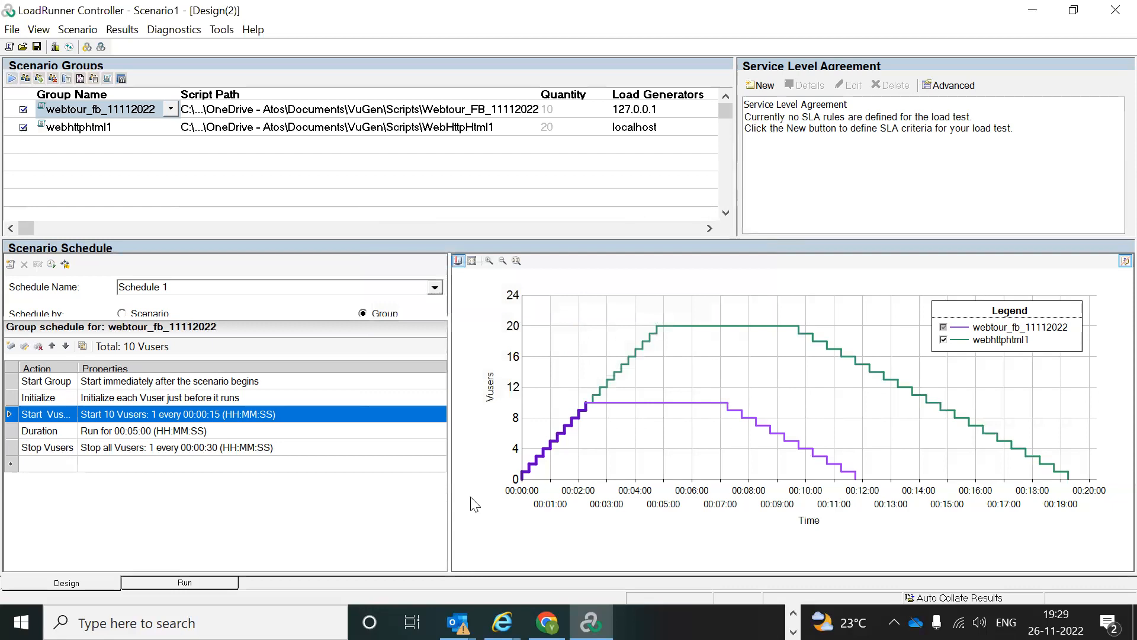
# - Set the Start Vusers action of webtour_fb_11112022 to start 2 Vusers every 00:00:10
pyautogui.moveTo(589, 407)
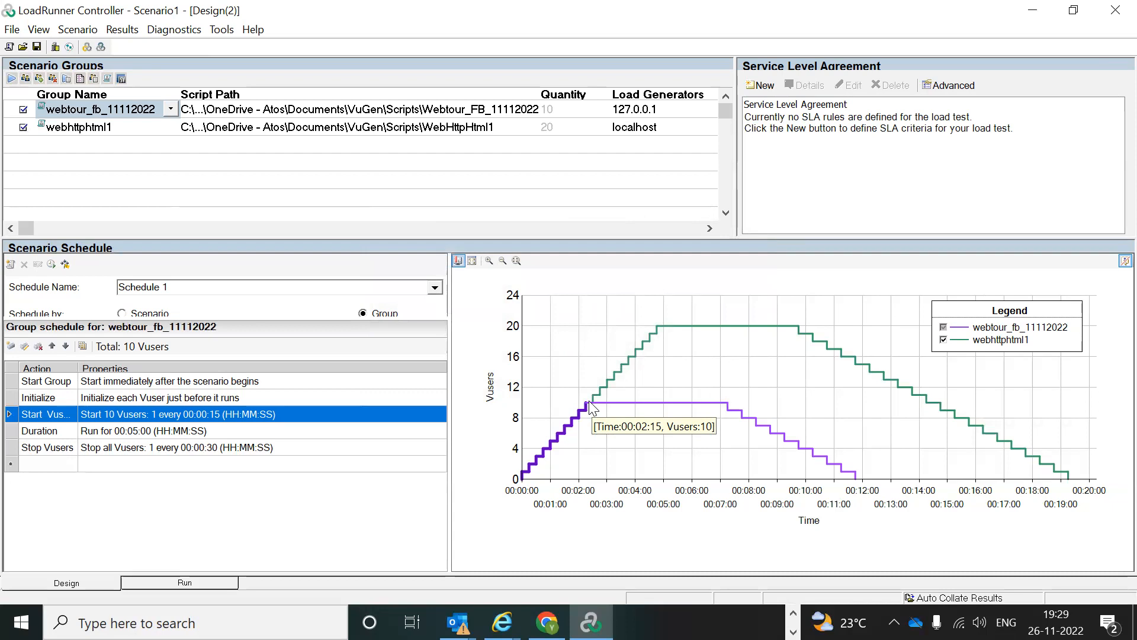
pyautogui.doubleClick(188, 414)
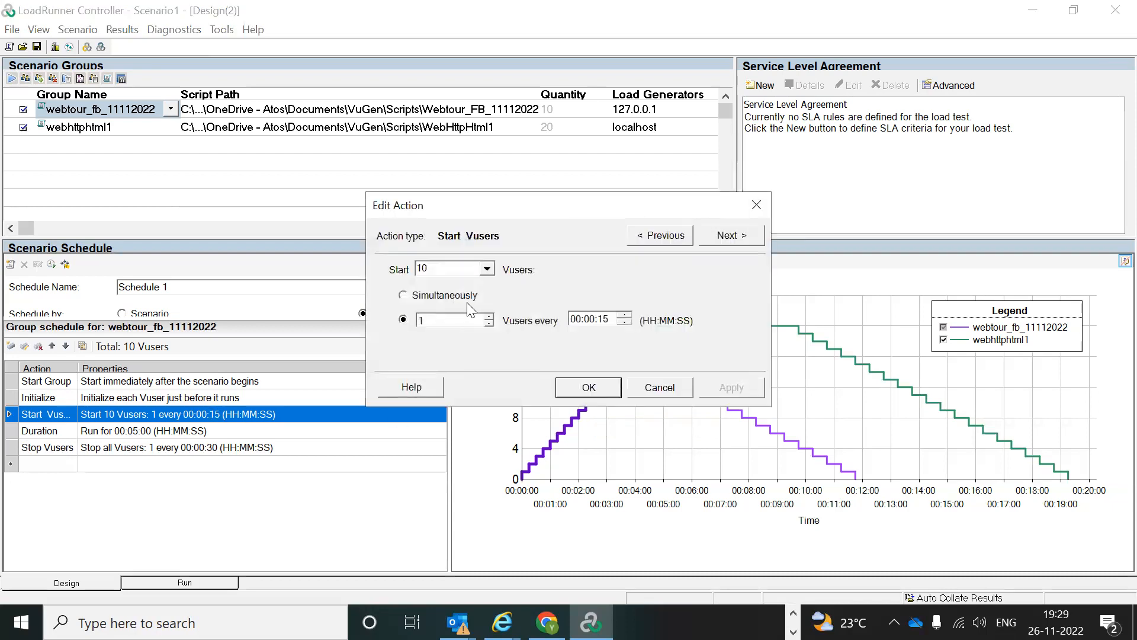
pyautogui.moveTo(430, 320); pyautogui.dragTo(410, 320)
pyautogui.write('2')
pyautogui.click(590, 387)
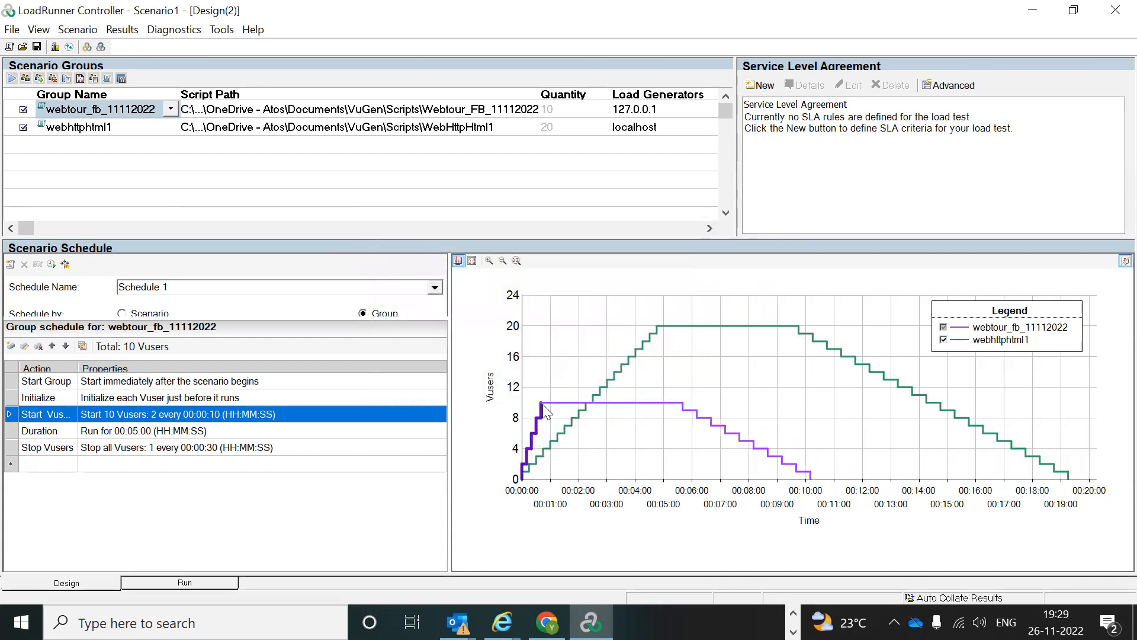
# - Review the ramp-up of webtour_fb_11112022 on the schedule graph and in its Start Vusers settings
pyautogui.moveTo(544, 409)
pyautogui.moveTo(526, 470)
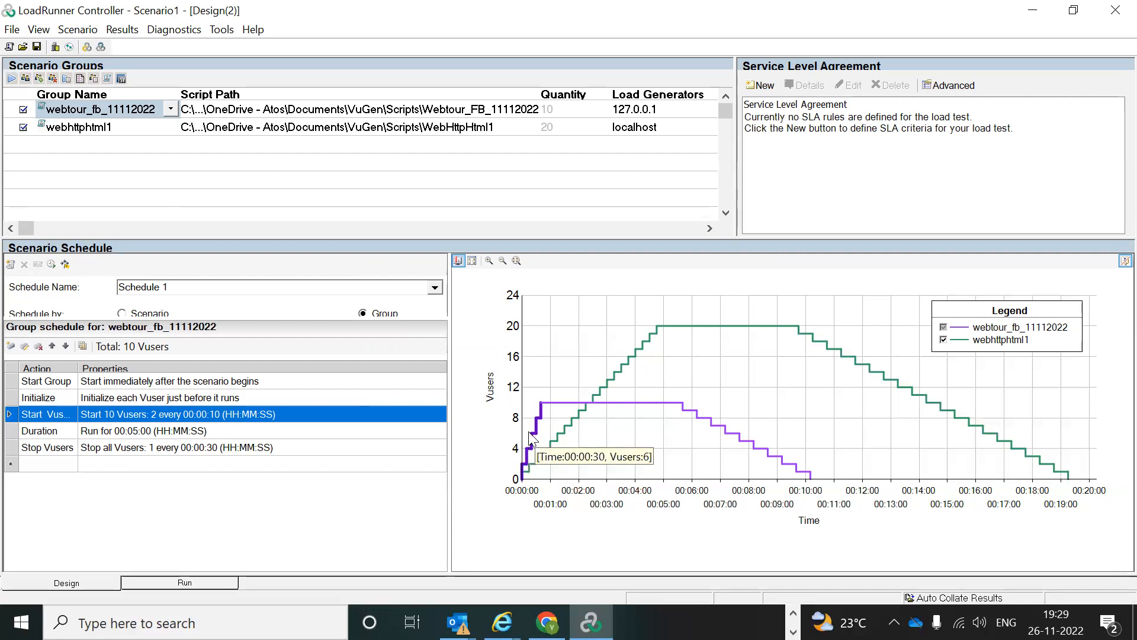
pyautogui.moveTo(532, 436)
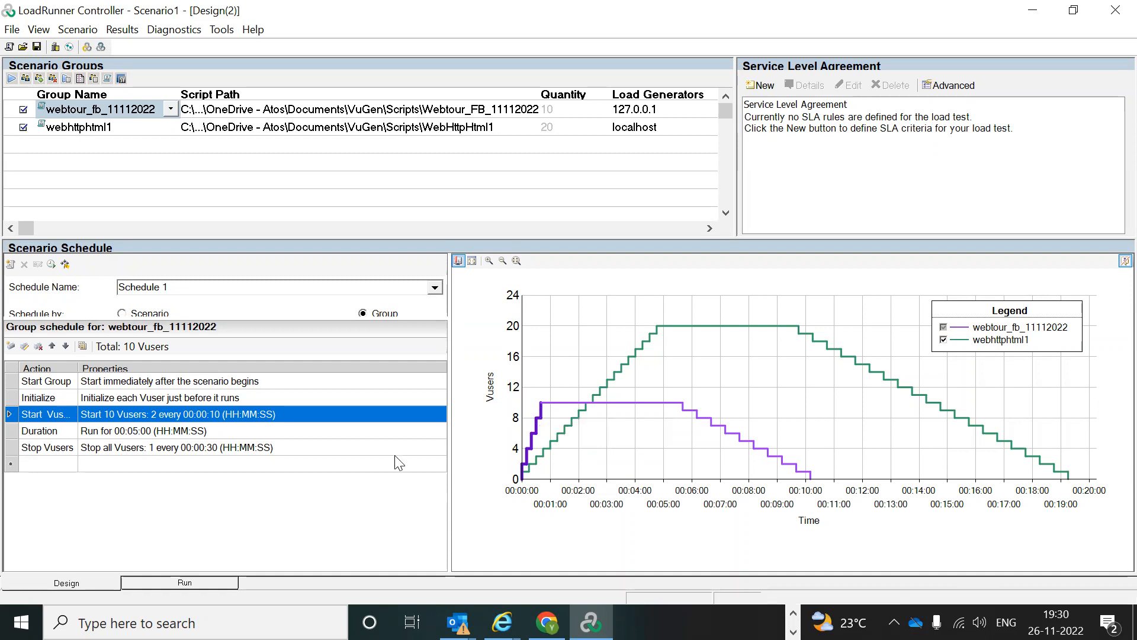
pyautogui.doubleClick(253, 413)
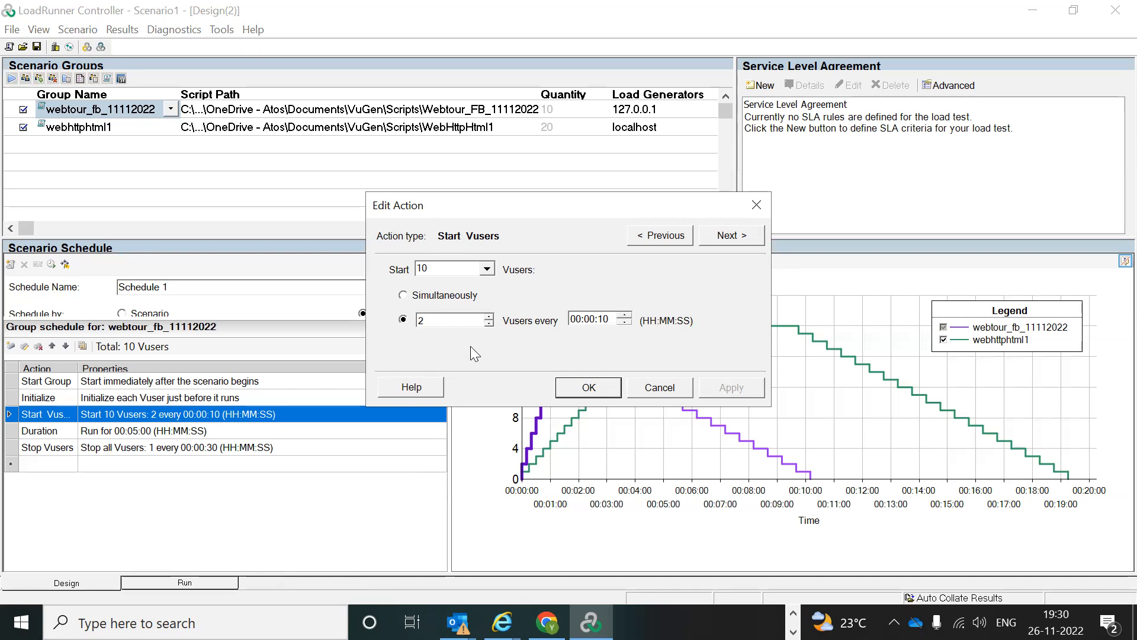
pyautogui.click(591, 390)
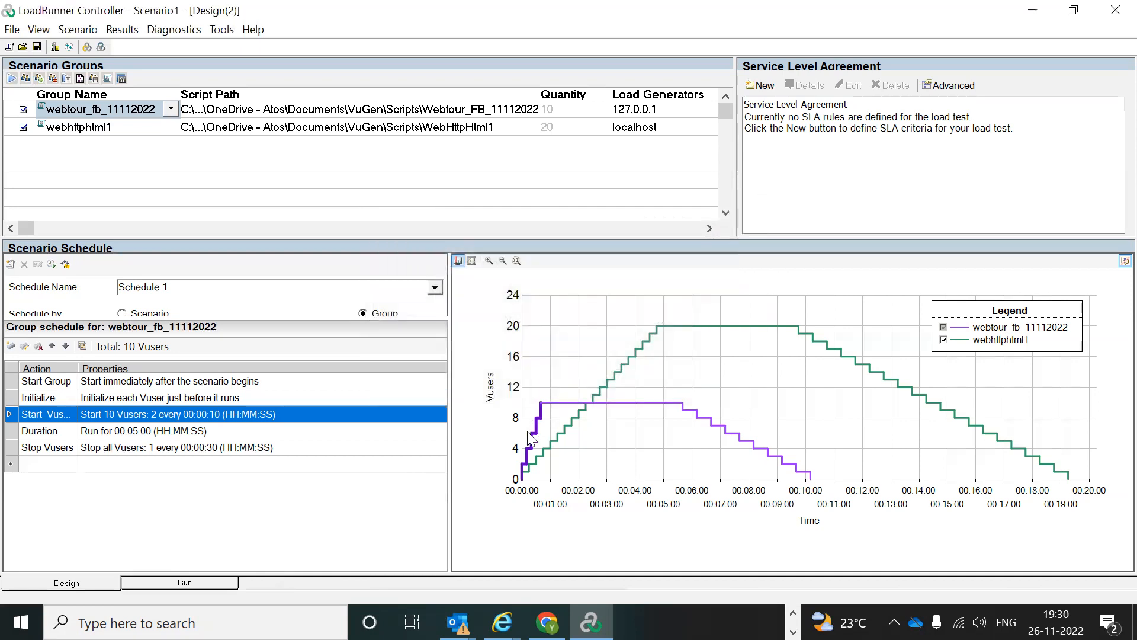
pyautogui.moveTo(533, 455)
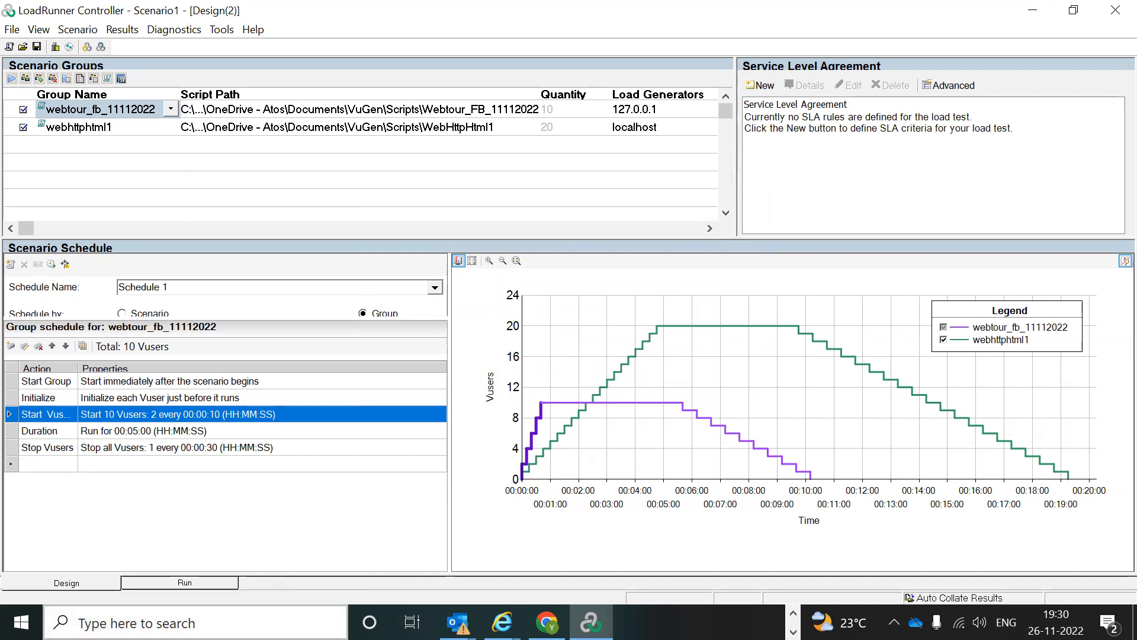
# - Set the Start Vusers action of webtour_fb_11112022 to 100 Vusers, starting 10 at each interval
pyautogui.doubleClick(187, 410)
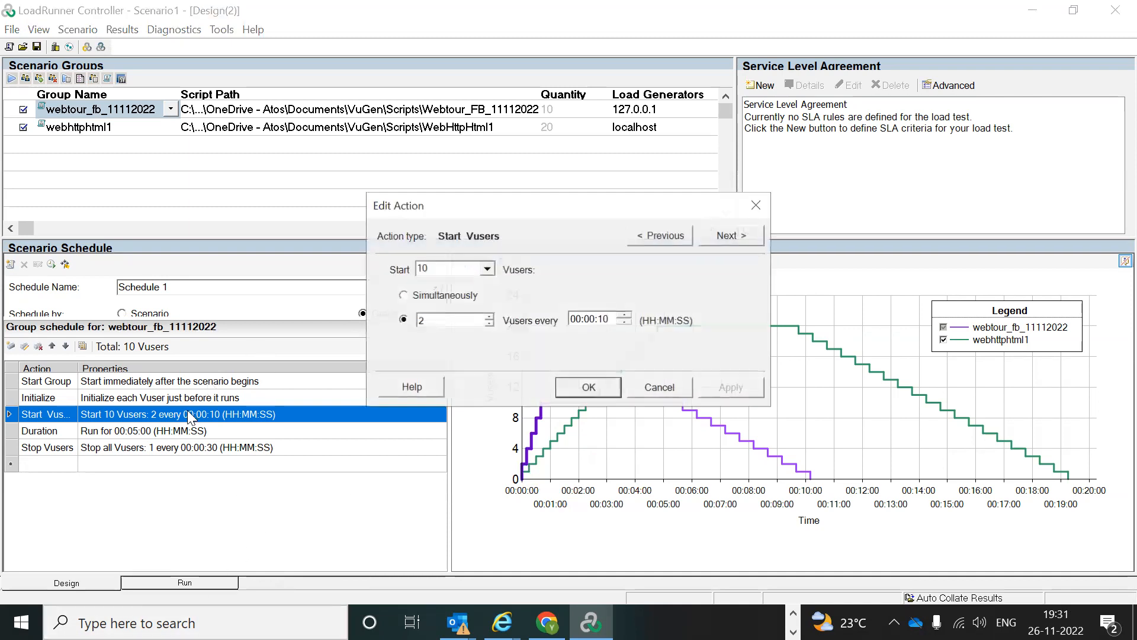
pyautogui.doubleClick(445, 268)
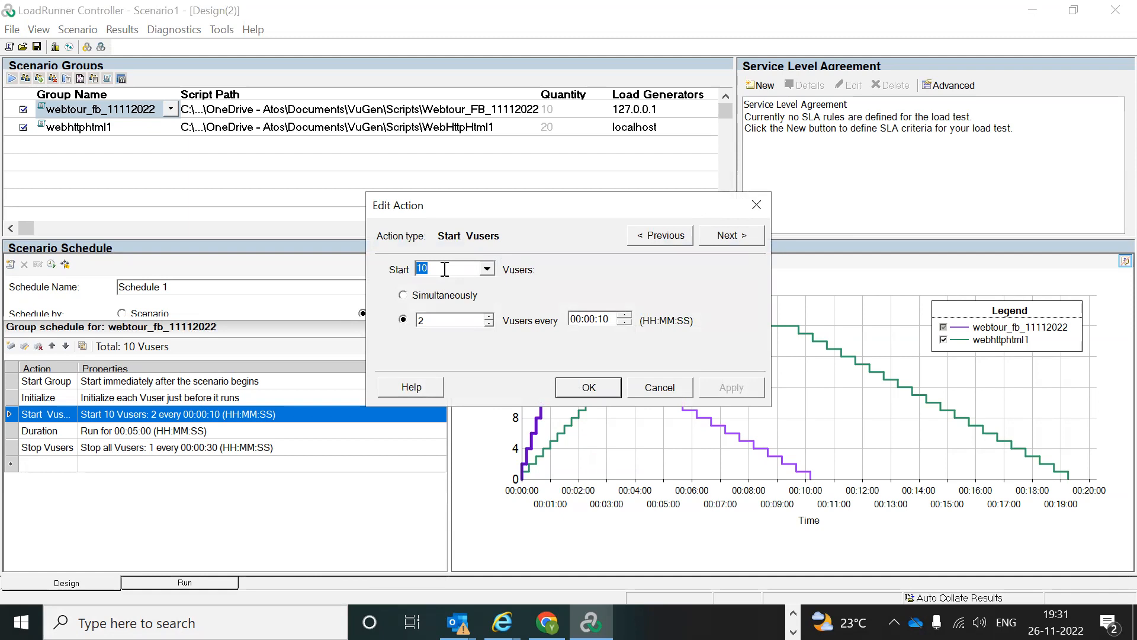
pyautogui.write('100')
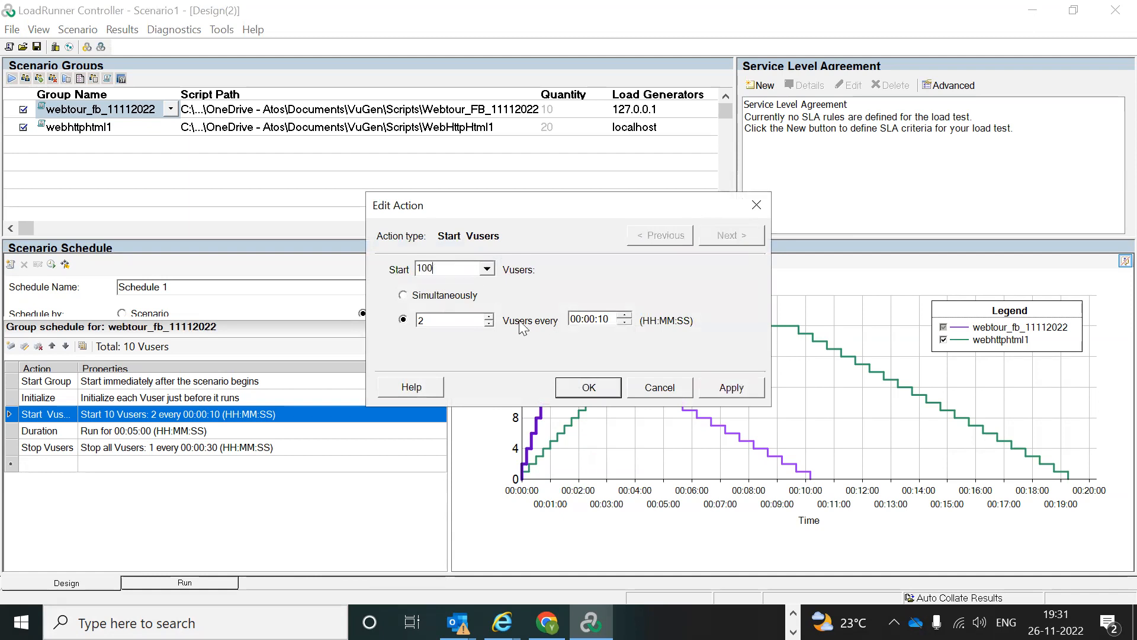
pyautogui.moveTo(434, 320); pyautogui.dragTo(414, 321)
pyautogui.write('10')
pyautogui.click(580, 391)
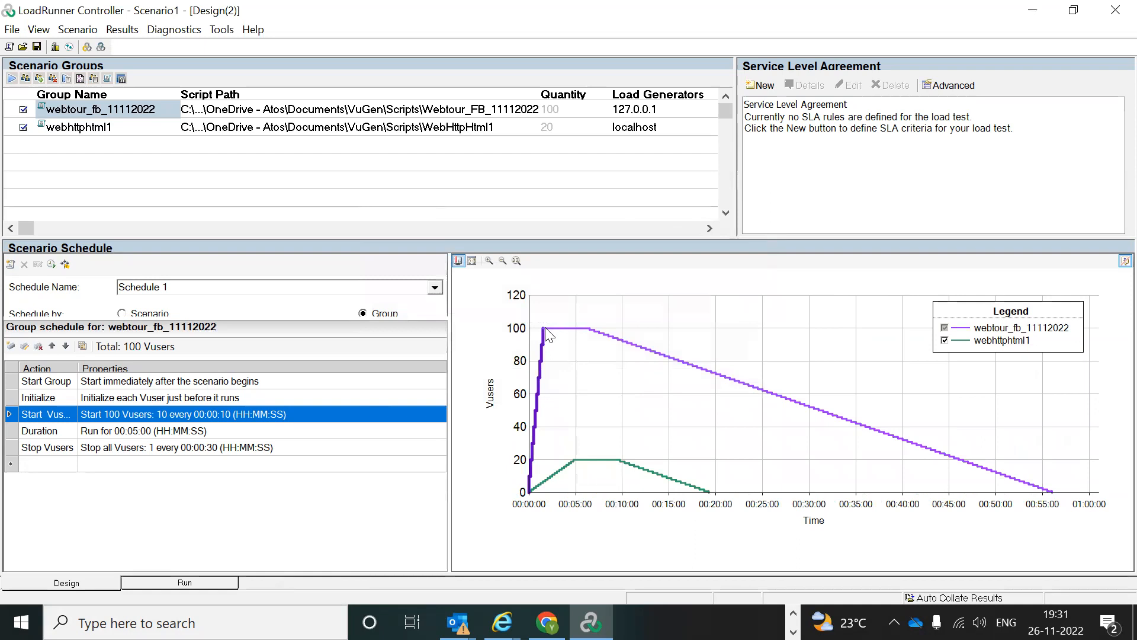
# - Lower the ramp-up batch of webtour_fb_11112022 to 5 Vusers at each interval
pyautogui.moveTo(545, 327)
pyautogui.doubleClick(158, 416)
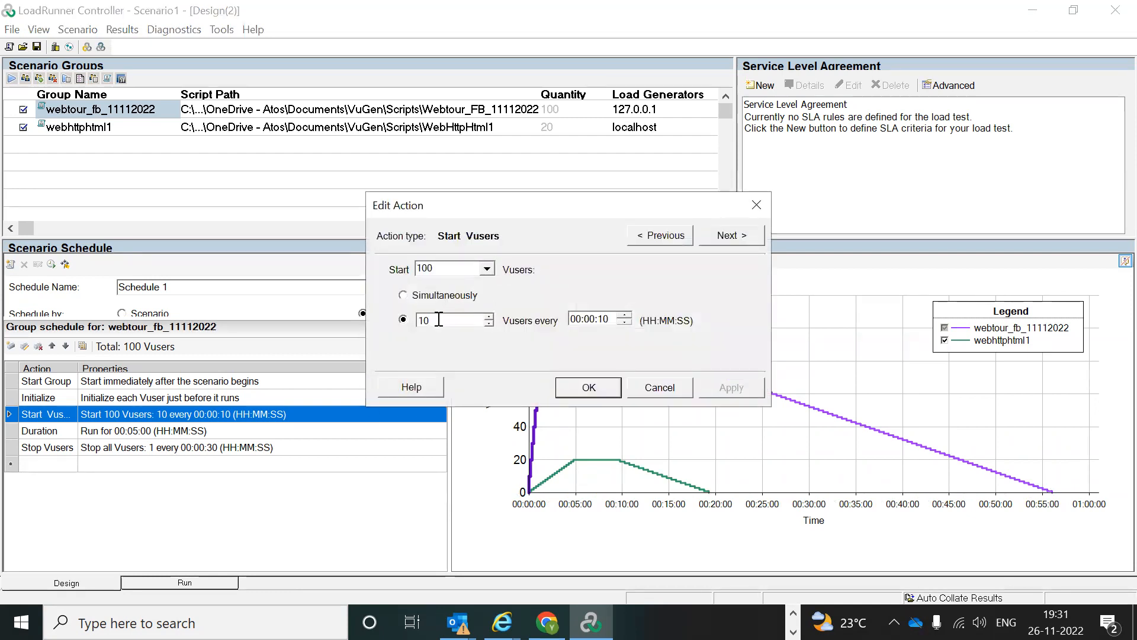
pyautogui.moveTo(433, 320); pyautogui.dragTo(416, 321)
pyautogui.write('5')
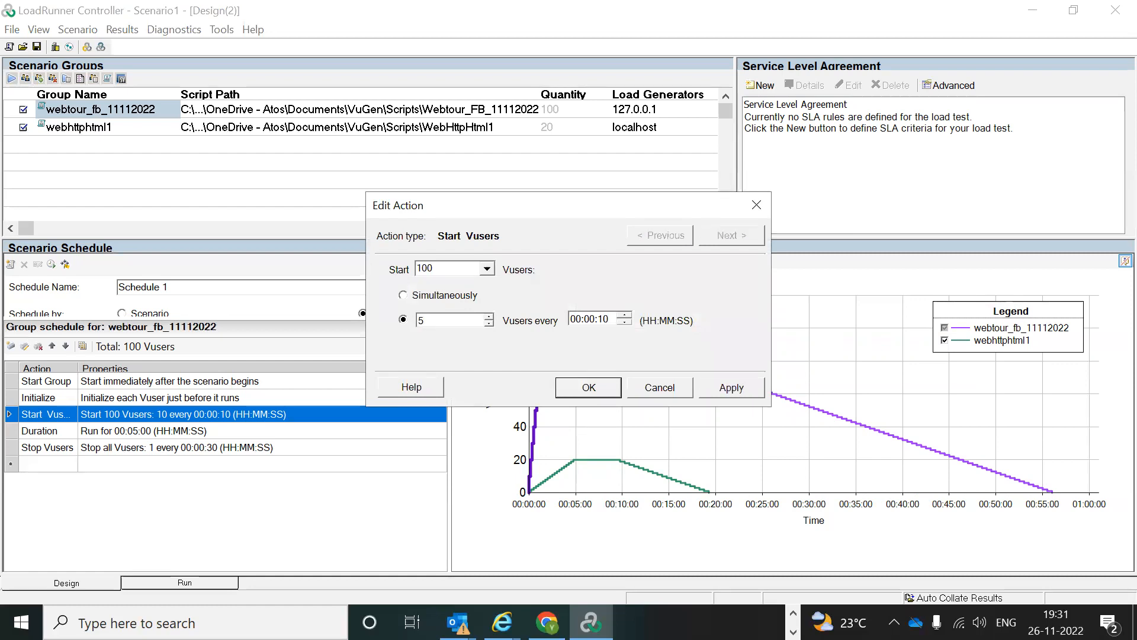
pyautogui.click(586, 386)
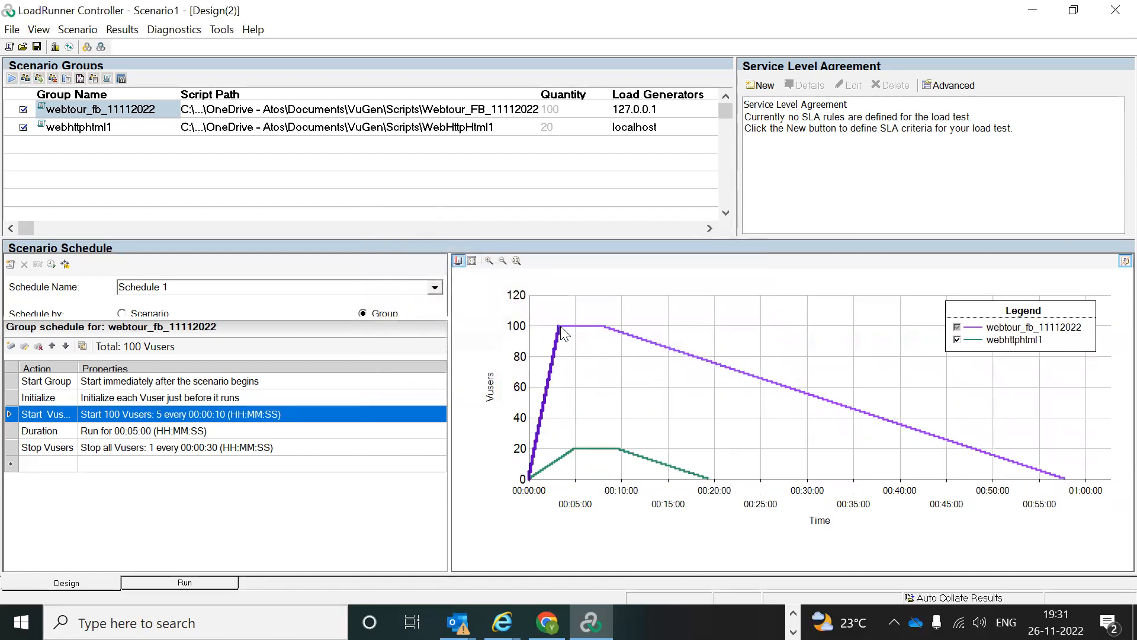
# - Set the Start Vusers action of webtour_fb_11112022 back to 10 Vusers, starting 2 at each interval
pyautogui.moveTo(561, 326)
pyautogui.doubleClick(210, 416)
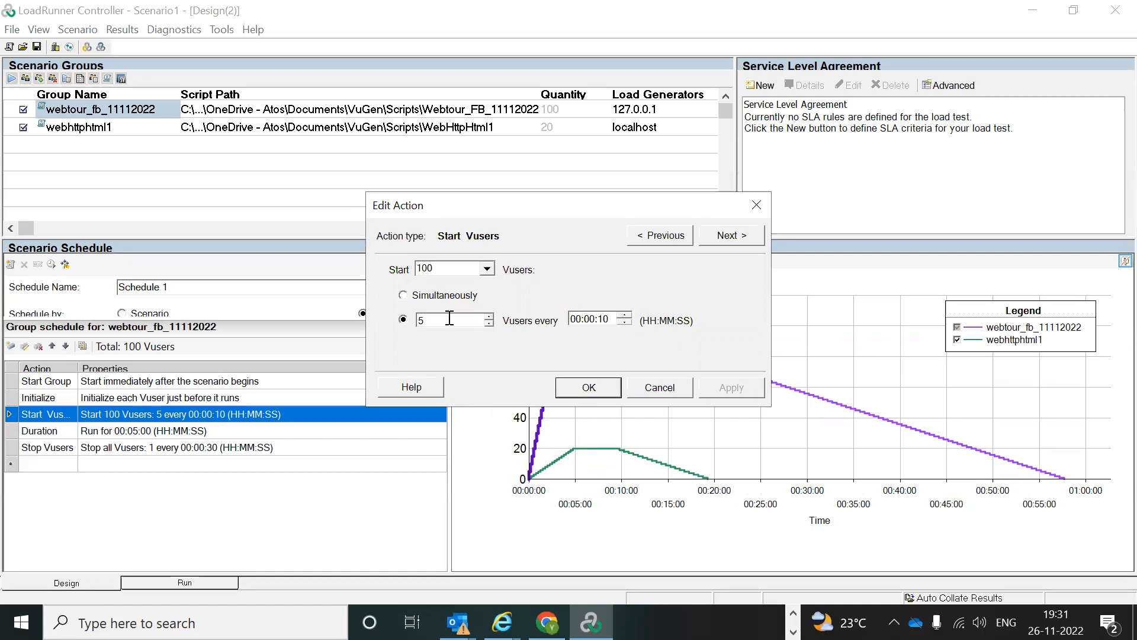
pyautogui.doubleClick(451, 269)
pyautogui.write('10')
pyautogui.moveTo(427, 321); pyautogui.dragTo(418, 321)
pyautogui.write('2')
pyautogui.click(605, 390)
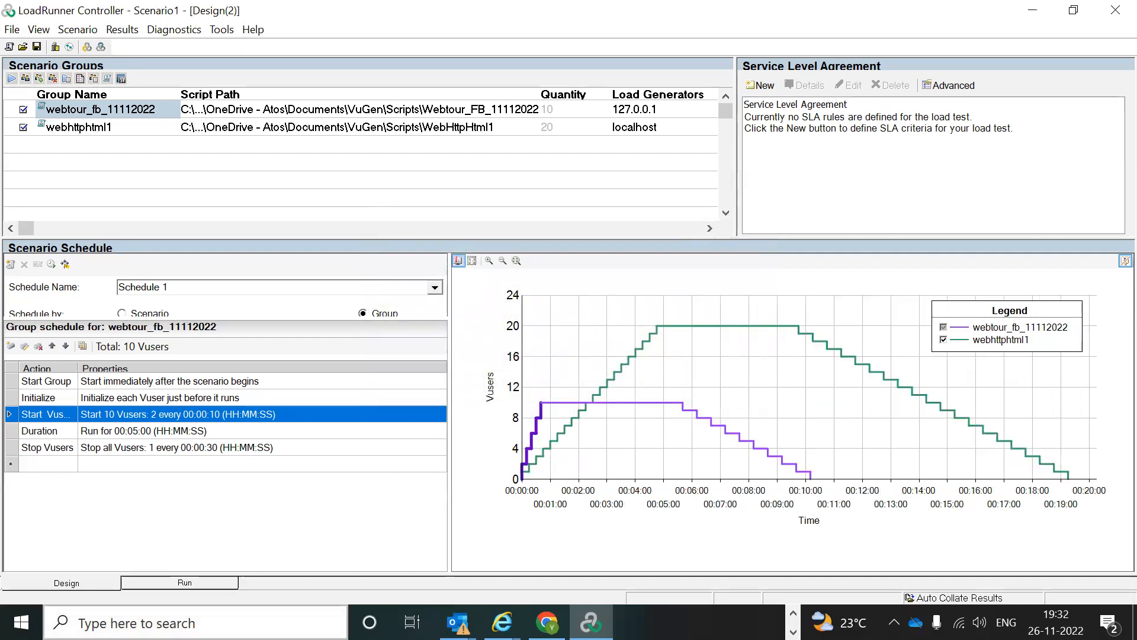
# - Open a blank Notepad document and maximize its window
pyautogui.click(195, 623)
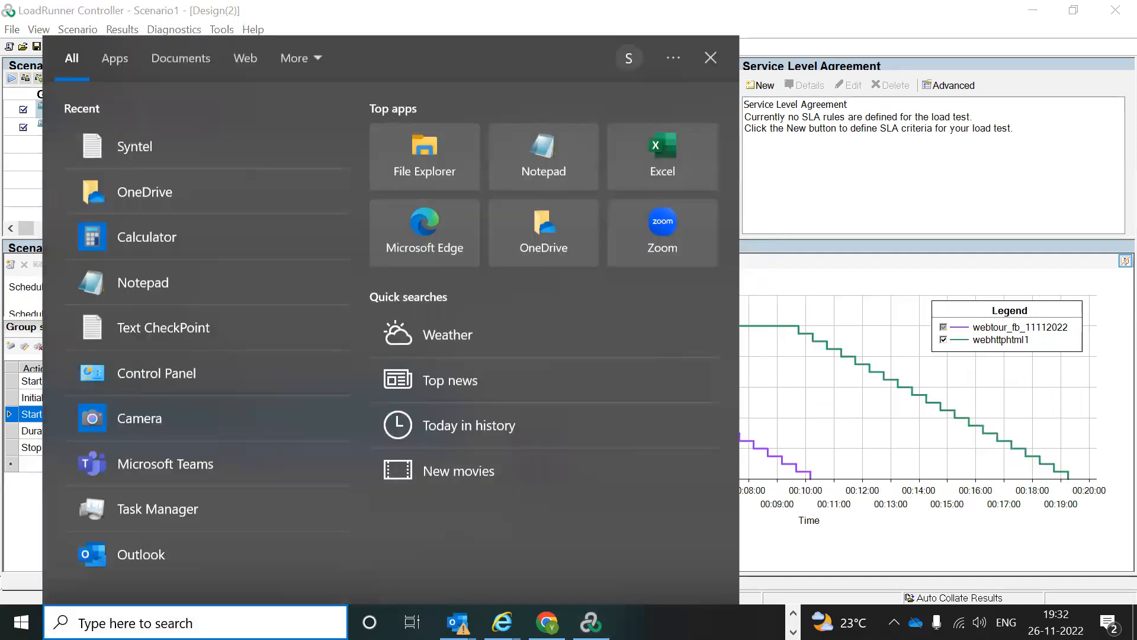
pyautogui.write('Note')
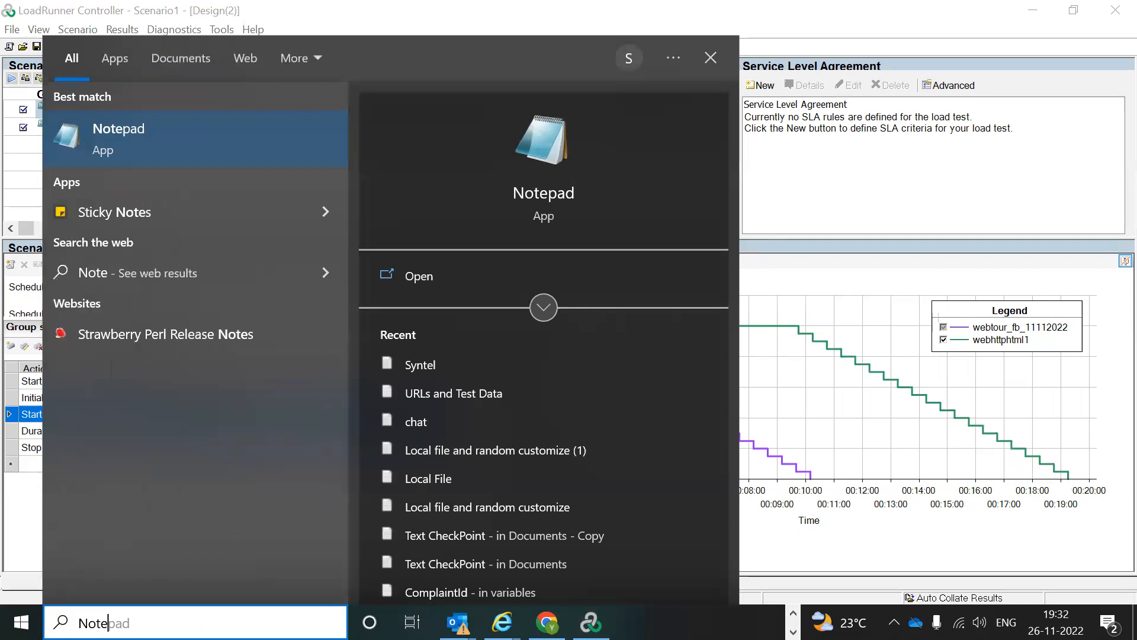
pyautogui.click(199, 135)
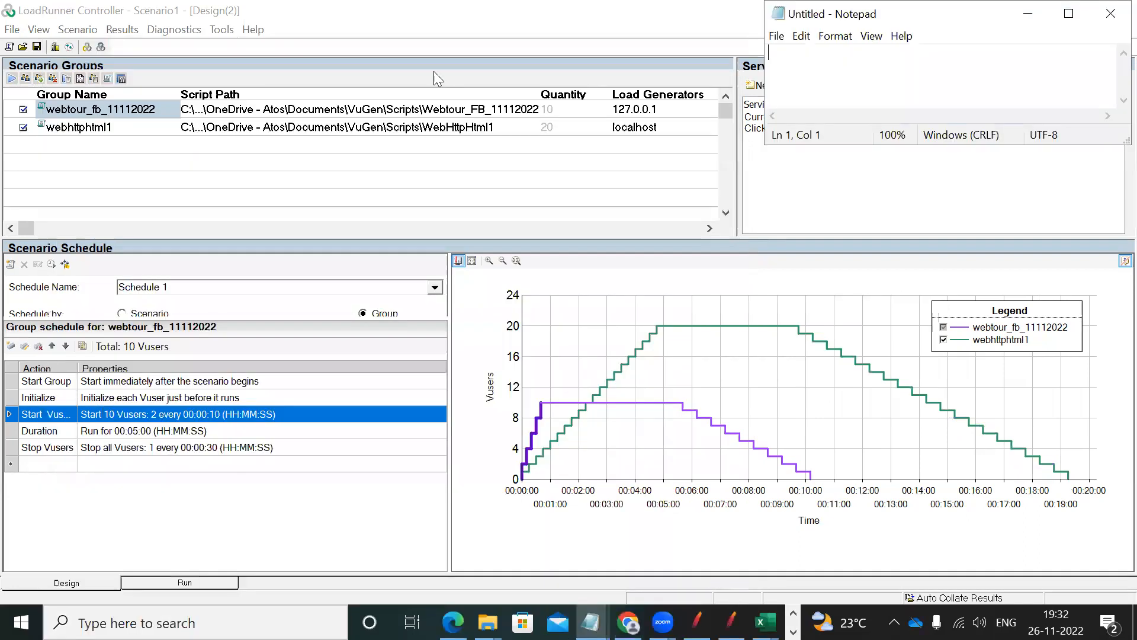
pyautogui.click(1069, 13)
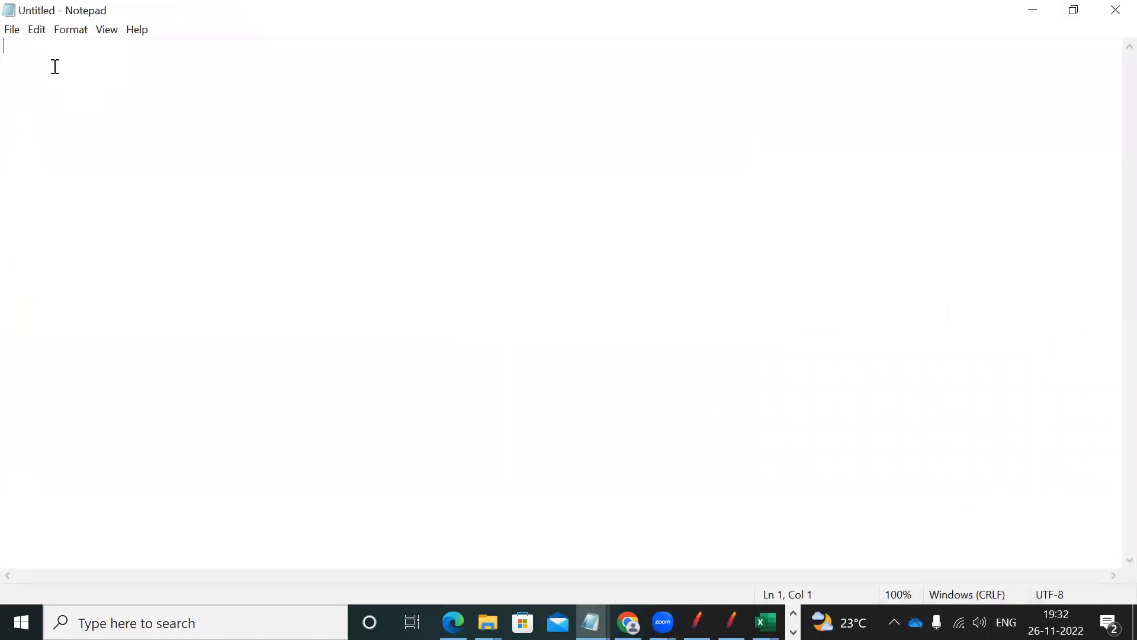
# - Write the load plan notes on separate lines: "500 users", "Ramu up = 2 min", "Duration 1 hour" and "Rampdown"
pyautogui.write('5')
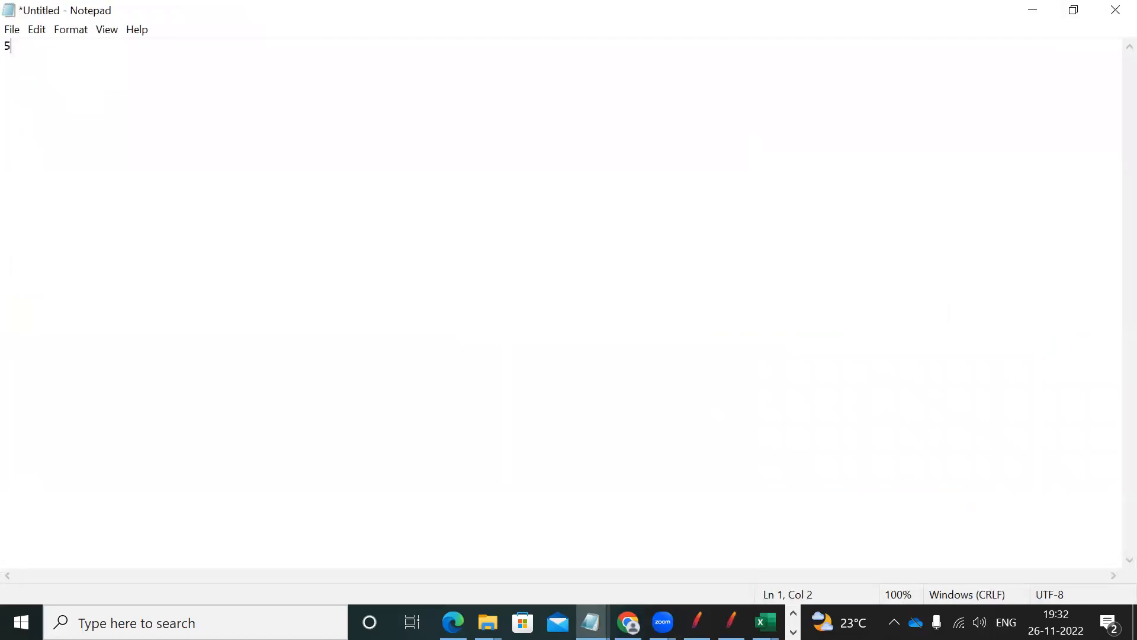
pyautogui.write('00 users')
pyautogui.press('Return')
pyautogui.press('Return')
pyautogui.write('Ramu up')
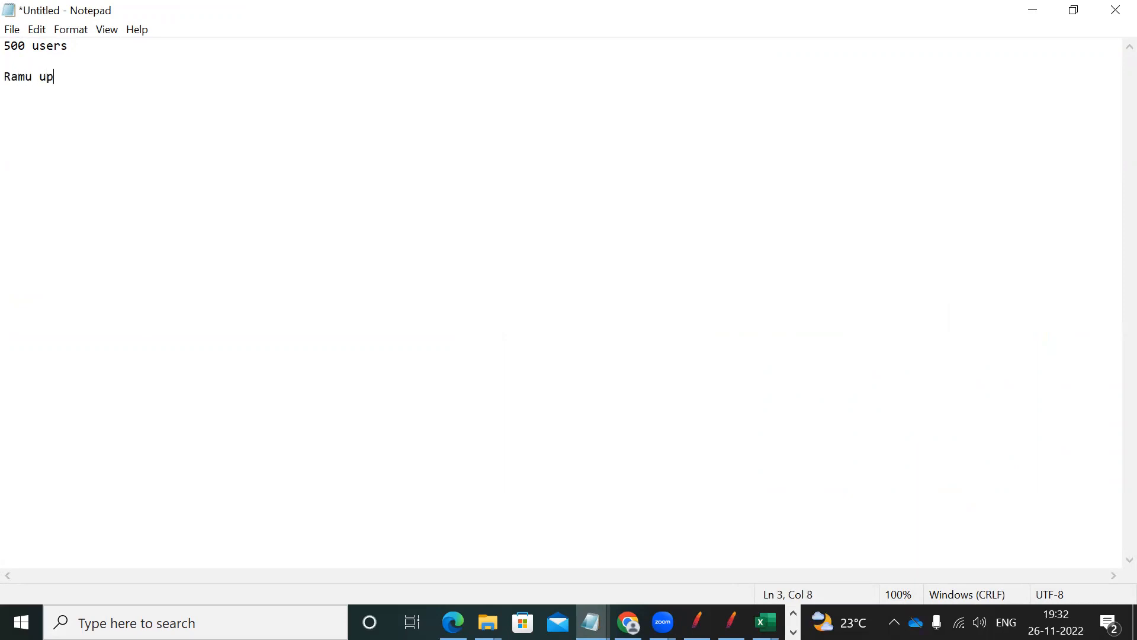
pyautogui.write(' = 2 min')
pyautogui.press('Return')
pyautogui.write('Duration ')
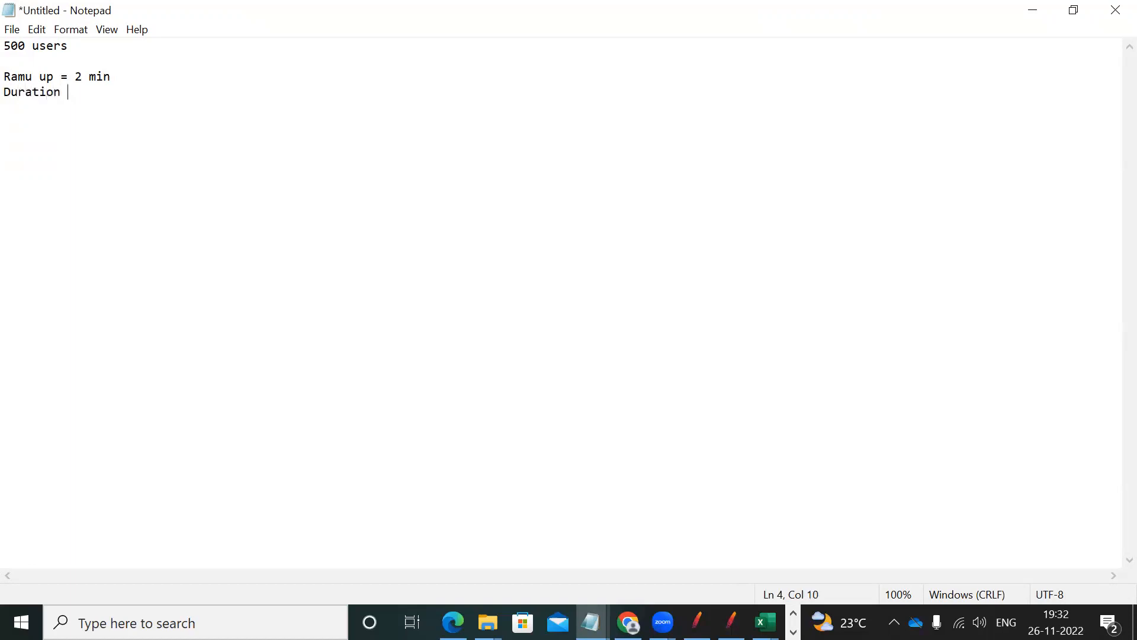
pyautogui.write('1 hour')
pyautogui.press('Return')
pyautogui.write('Rampdown')
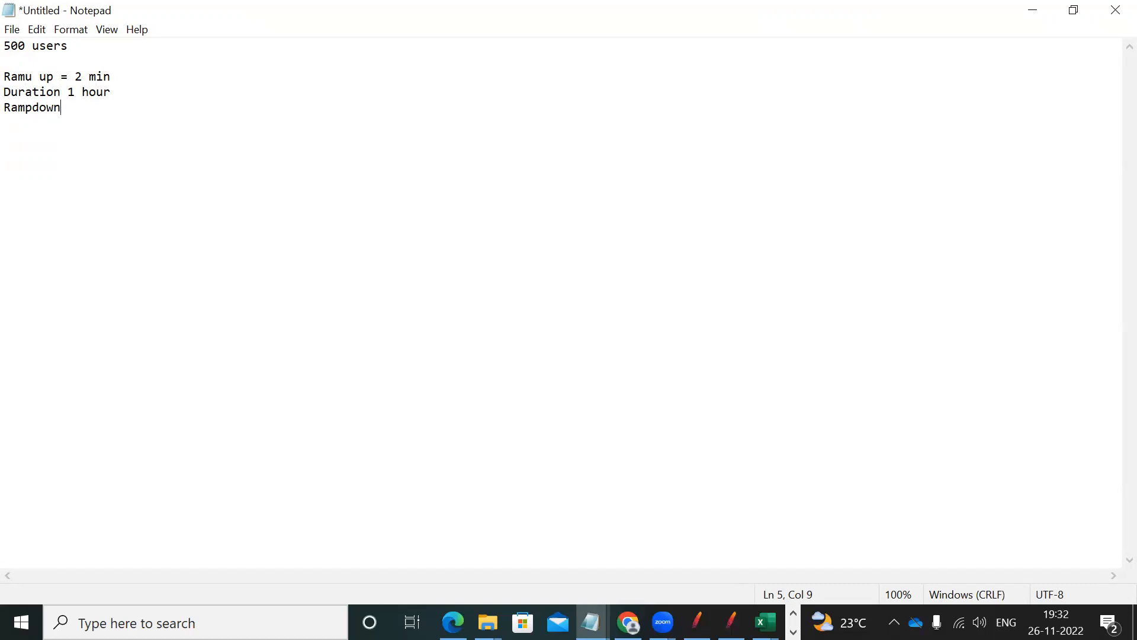
# - Switch to LoadRunner Controller and set the Stop Vusers action of webtour_fb_11112022 to stop 2 Vusers every 00:00:10
pyautogui.hotkey('alt', 'Tab')
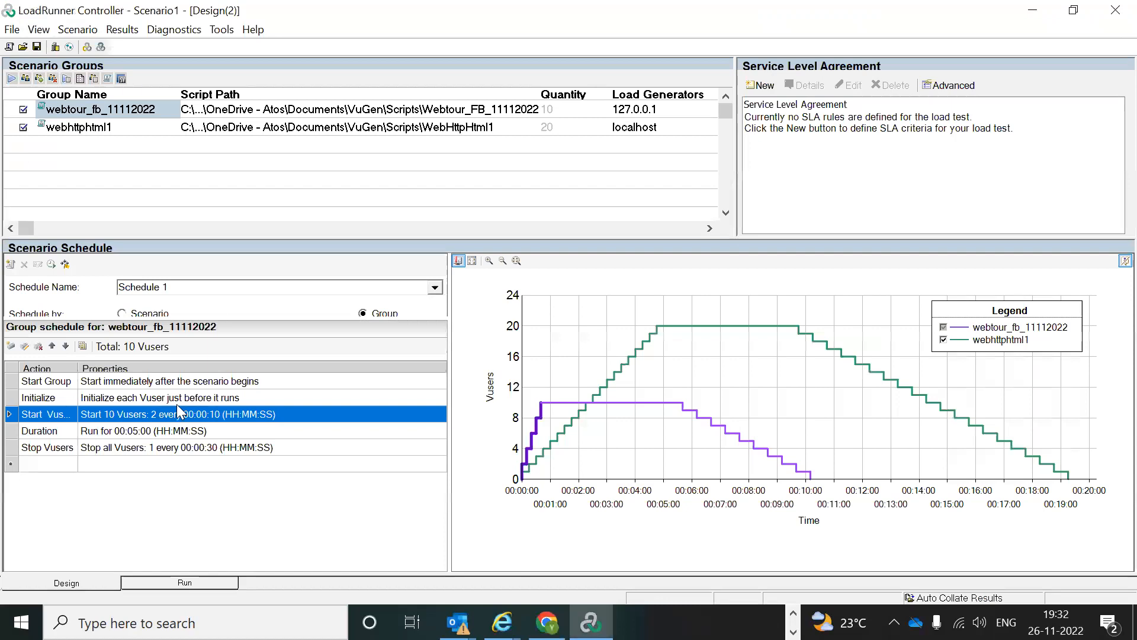
pyautogui.doubleClick(127, 449)
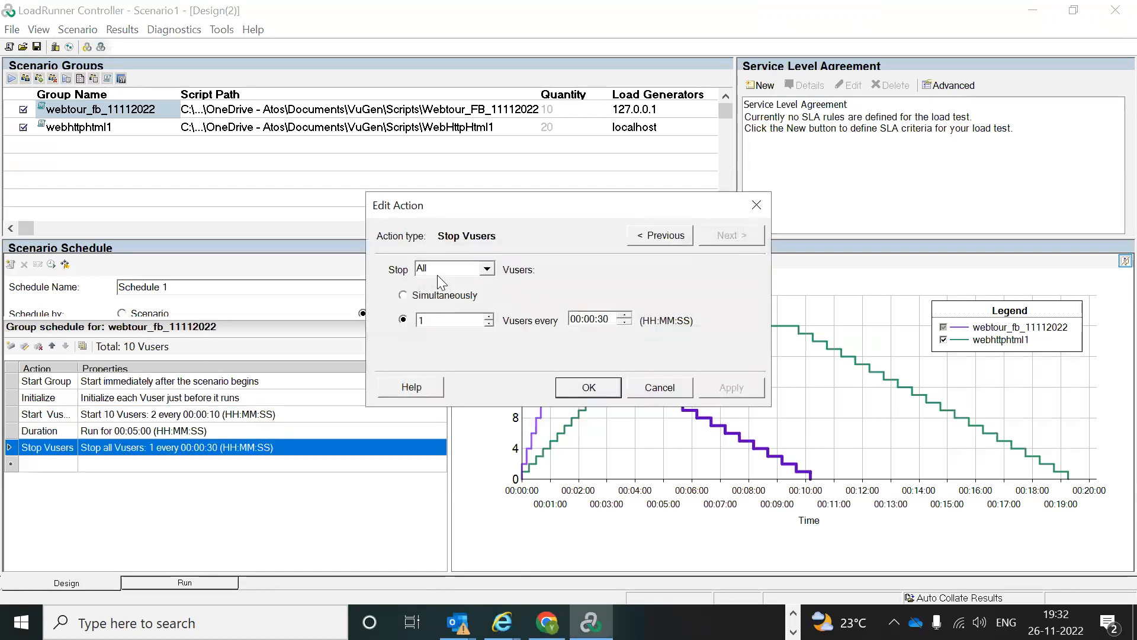
pyautogui.click(439, 320)
pyautogui.press('BackSpace')
pyautogui.write('2')
pyautogui.click(598, 388)
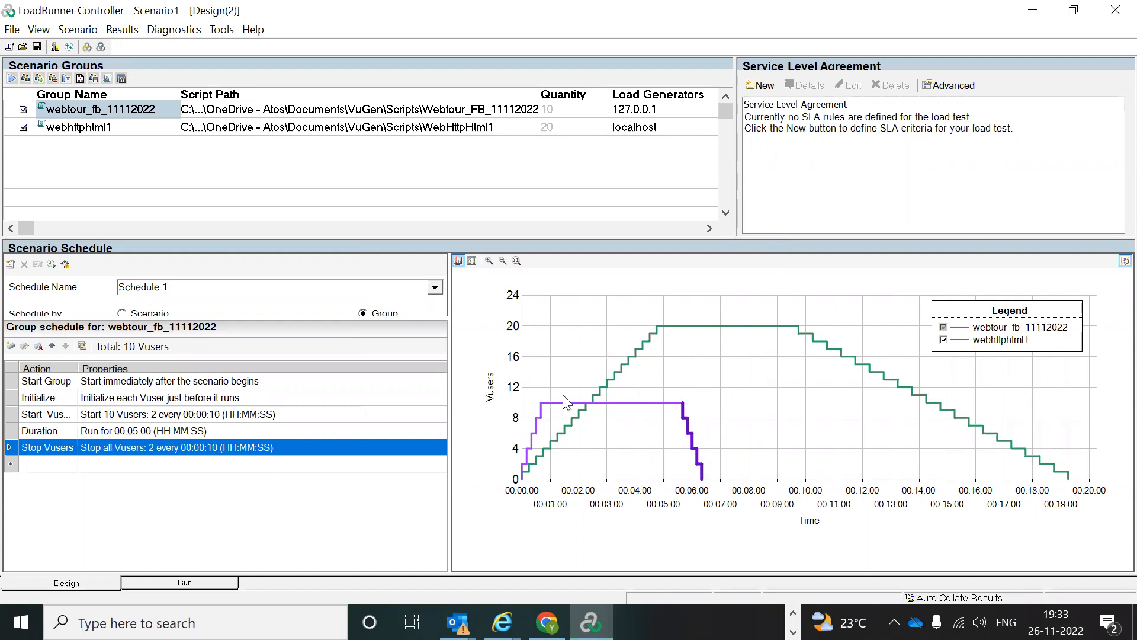
# - Switch to the Notepad notes and complete the Rampdown line with "2 min"
pyautogui.hotkey('alt', 'Tab')
pyautogui.write('2 min')
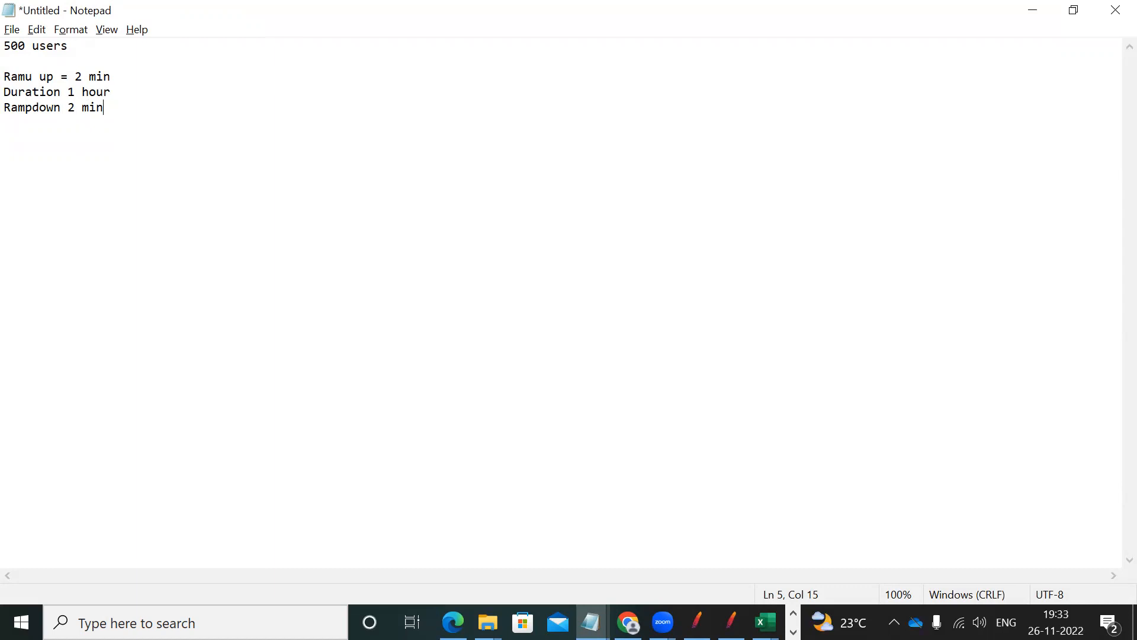
pyautogui.press('Return')
# - Append "every 50 users 10 sec = 1 min 40 sec" to the Ramu up line and "every 50 users 10 sec" to the Rampdown line
pyautogui.click(153, 71)
pyautogui.write('50')
pyautogui.press('BackSpace')
pyautogui.press('BackSpace')
pyautogui.press('BackSpace')
pyautogui.write('every 50 users')
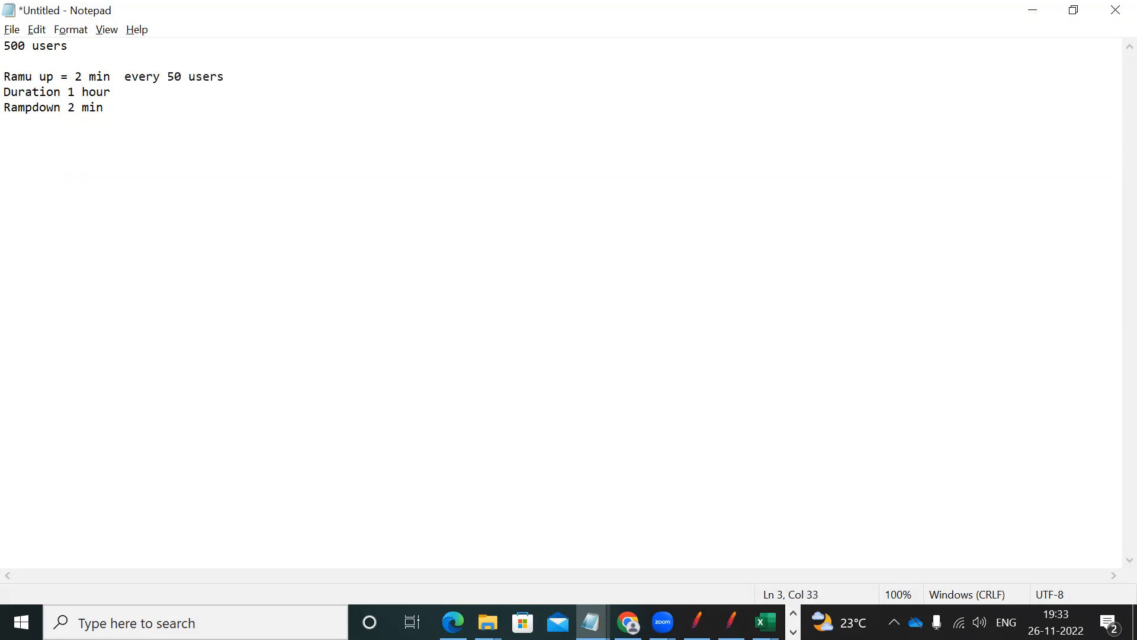
pyautogui.write(' 10 sec')
pyautogui.write('= 1')
pyautogui.write('min 40 sec')
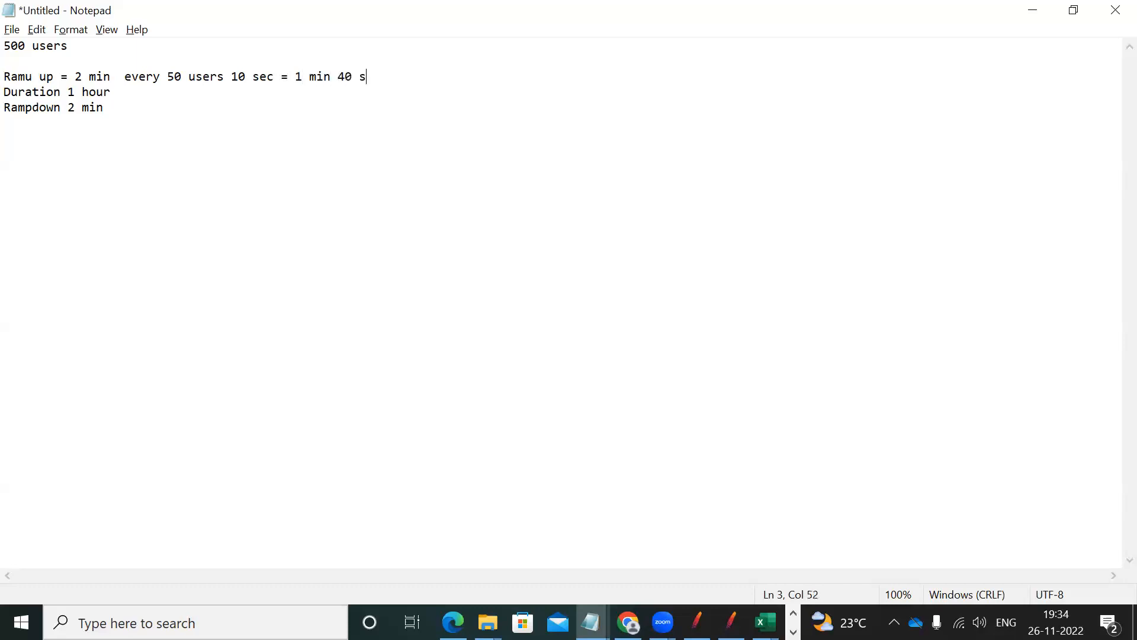
pyautogui.click(121, 115)
pyautogui.write('every 50 users 10 sec')
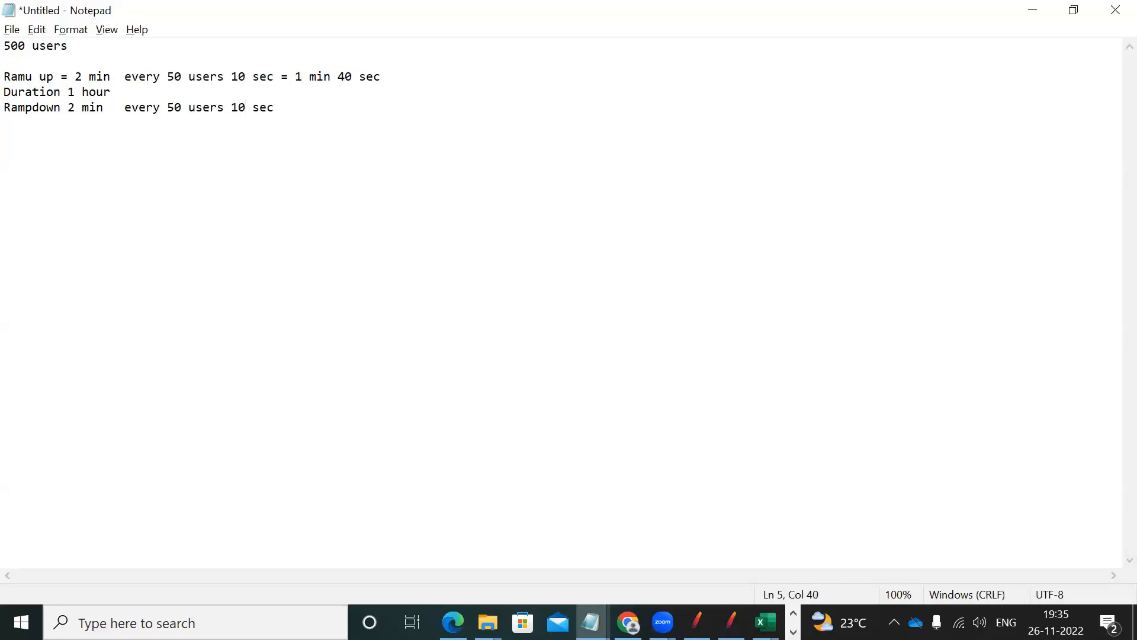
# - Complete the Rampdown line with "= 1 min 40 sec" and add the line "total Test Duration= 1 hr 3 min 20 sec" below it
pyautogui.write(' = 1 min 40 sec')
pyautogui.press('Return')
pyautogui.press('Return')
pyautogui.write('to')
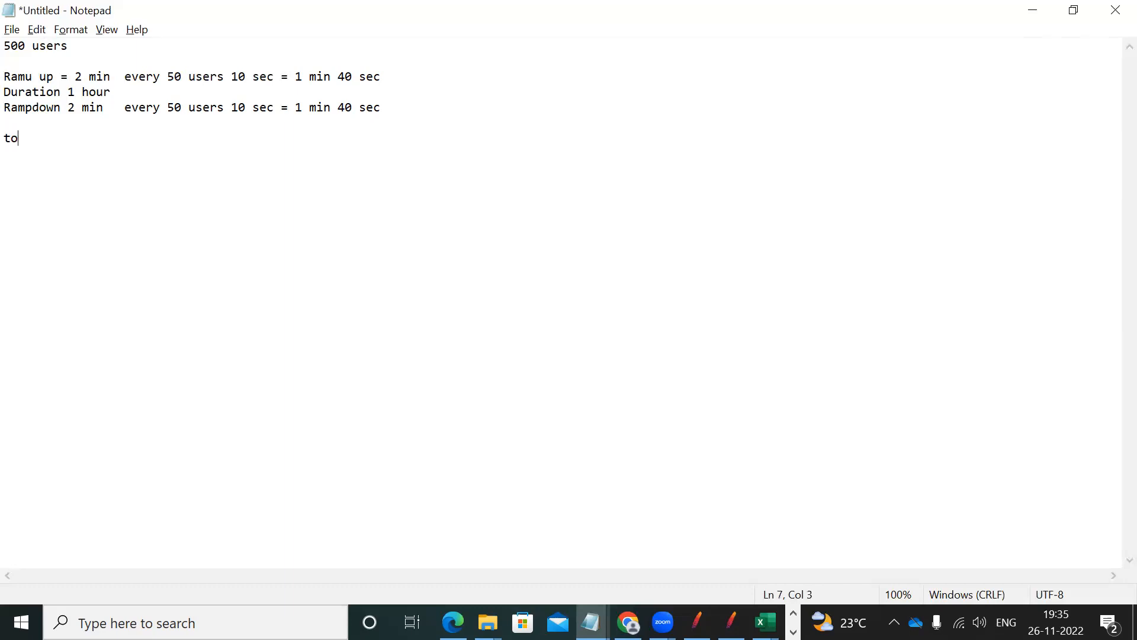
pyautogui.write('tal Test Duration= ')
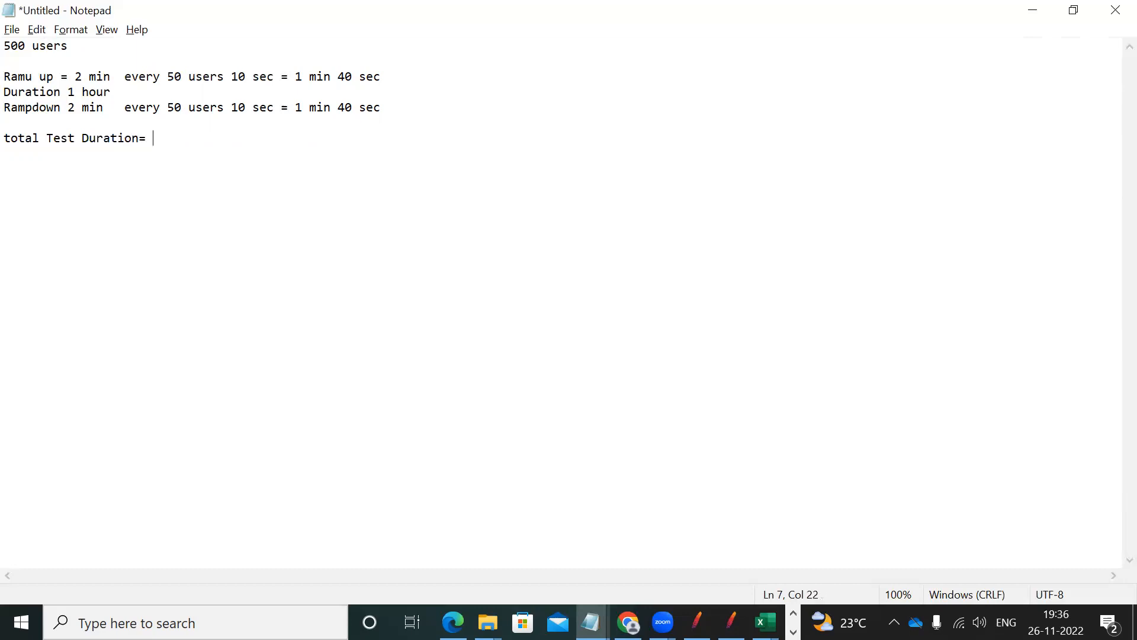
pyautogui.write('1 hr 3 min 20 sec')
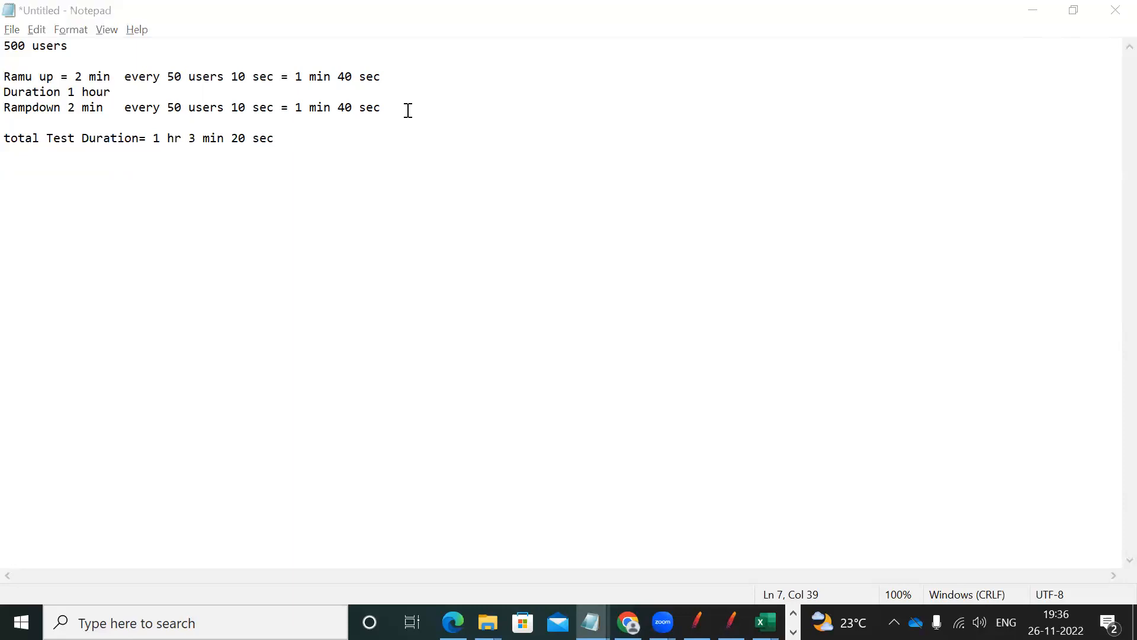
# - Switch to LoadRunner Controller and set the Start Vusers action of webtour_fb_11112022 to start 100 Vusers, 50 every 00:00:10
pyautogui.hotkey('alt', 'Tab')
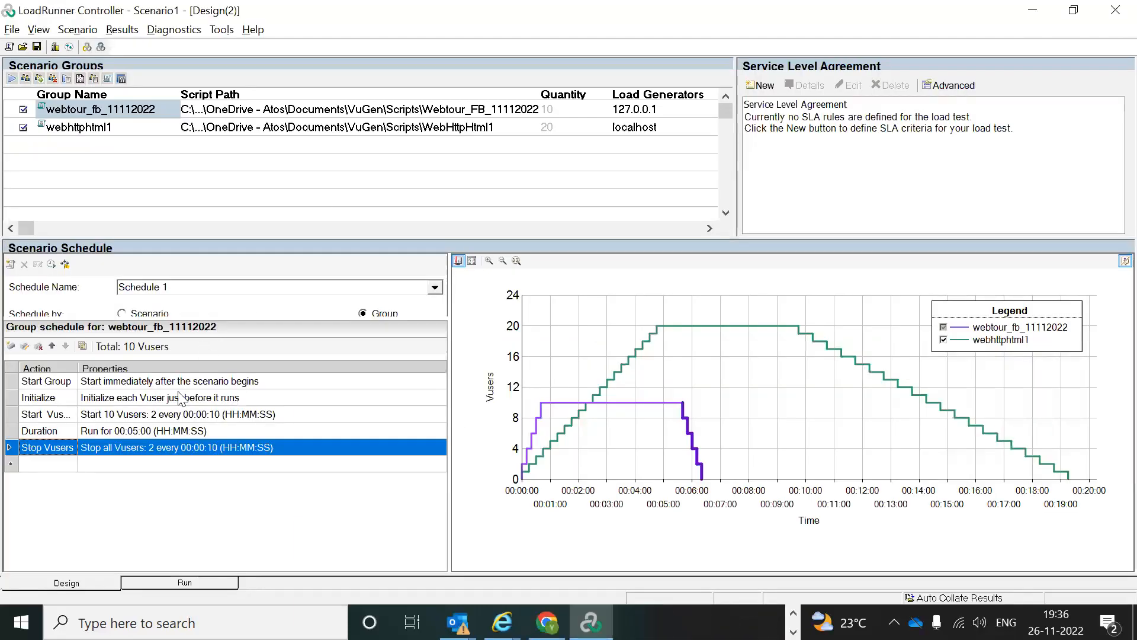
pyautogui.doubleClick(140, 419)
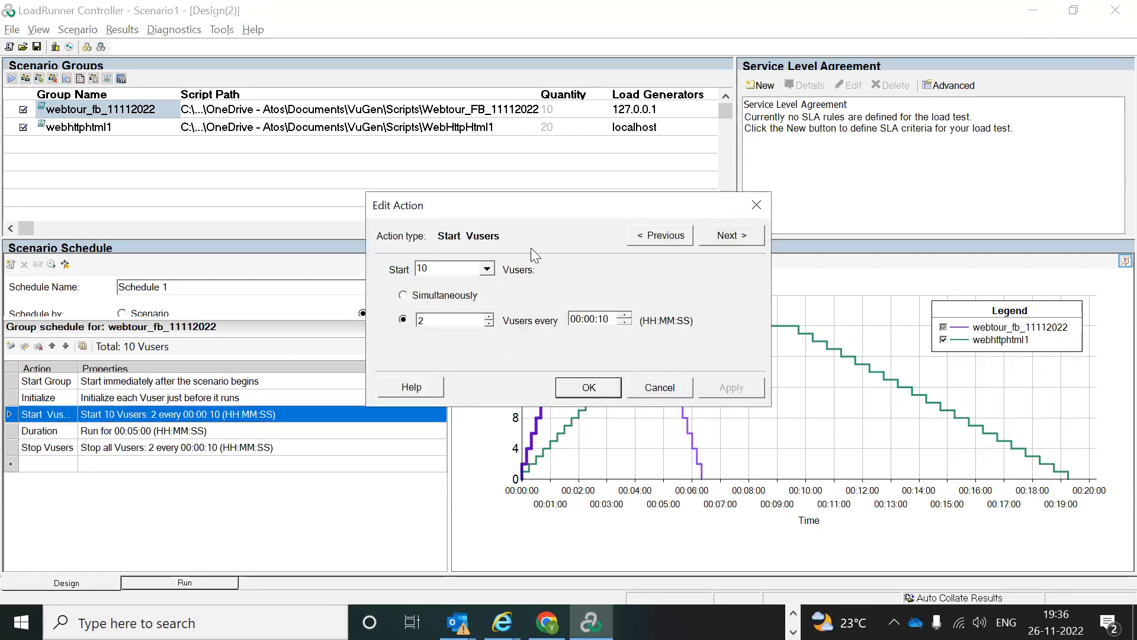
pyautogui.doubleClick(444, 268)
pyautogui.write('100')
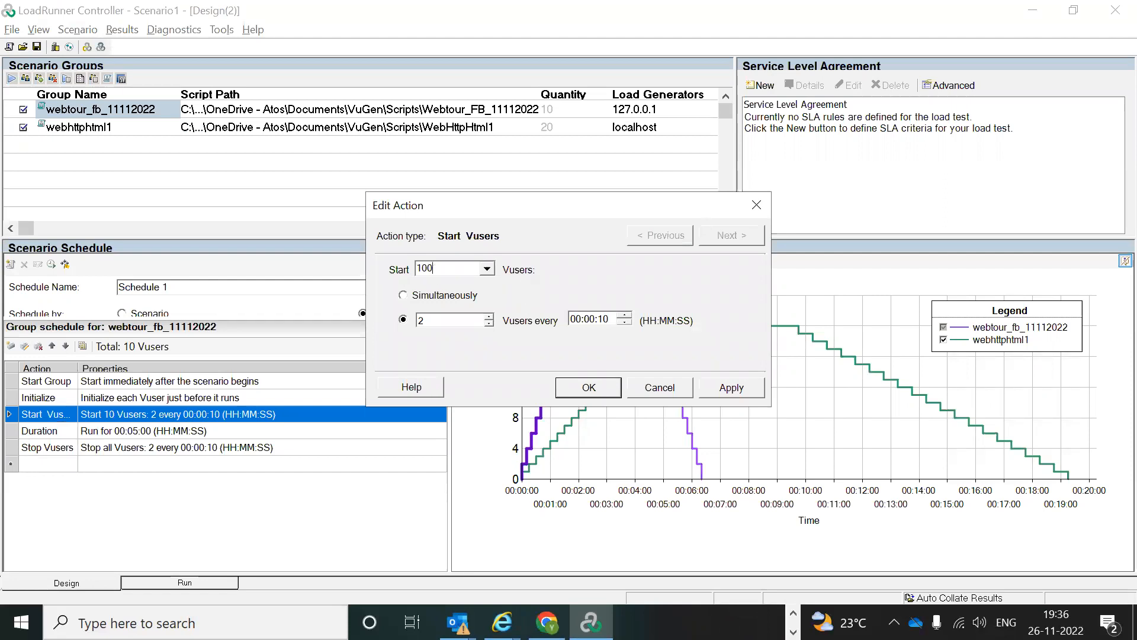
pyautogui.doubleClick(423, 320)
pyautogui.write('50')
pyautogui.click(592, 387)
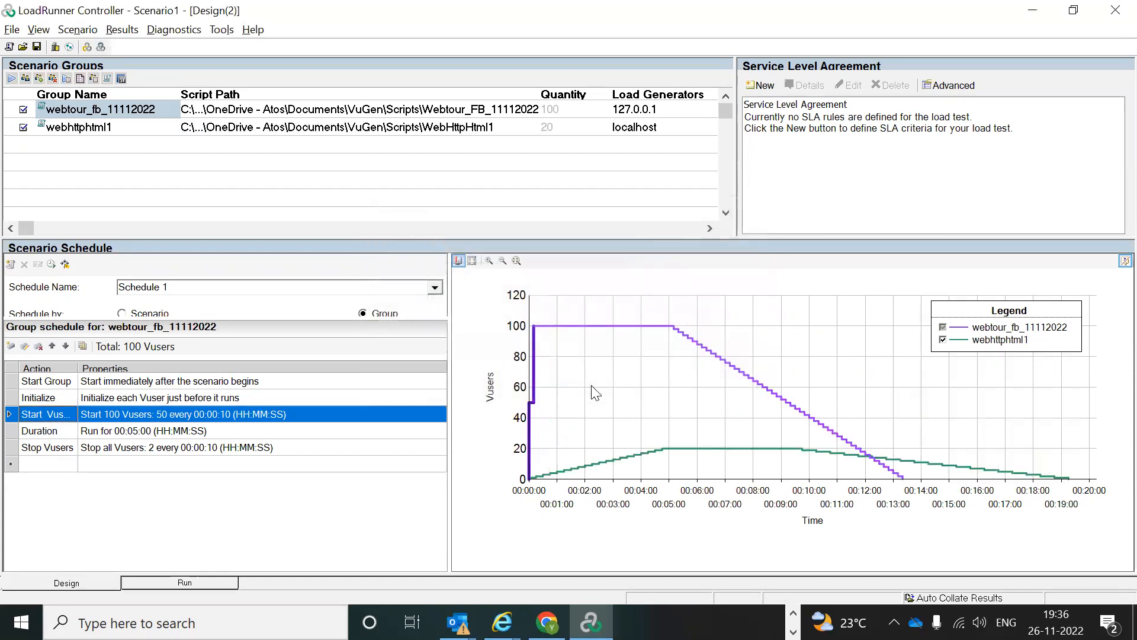
# - Set the Duration action of webtour_fb_11112022 to run for 01:00:00
pyautogui.doubleClick(157, 432)
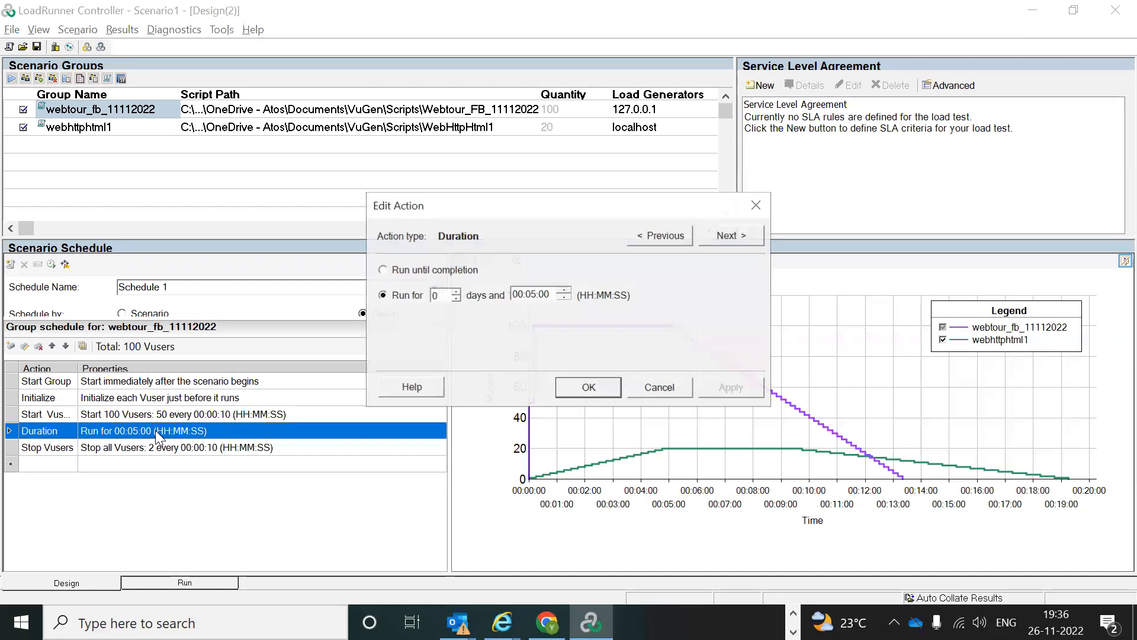
pyautogui.write('0')
pyautogui.click(517, 295)
pyautogui.write('01')
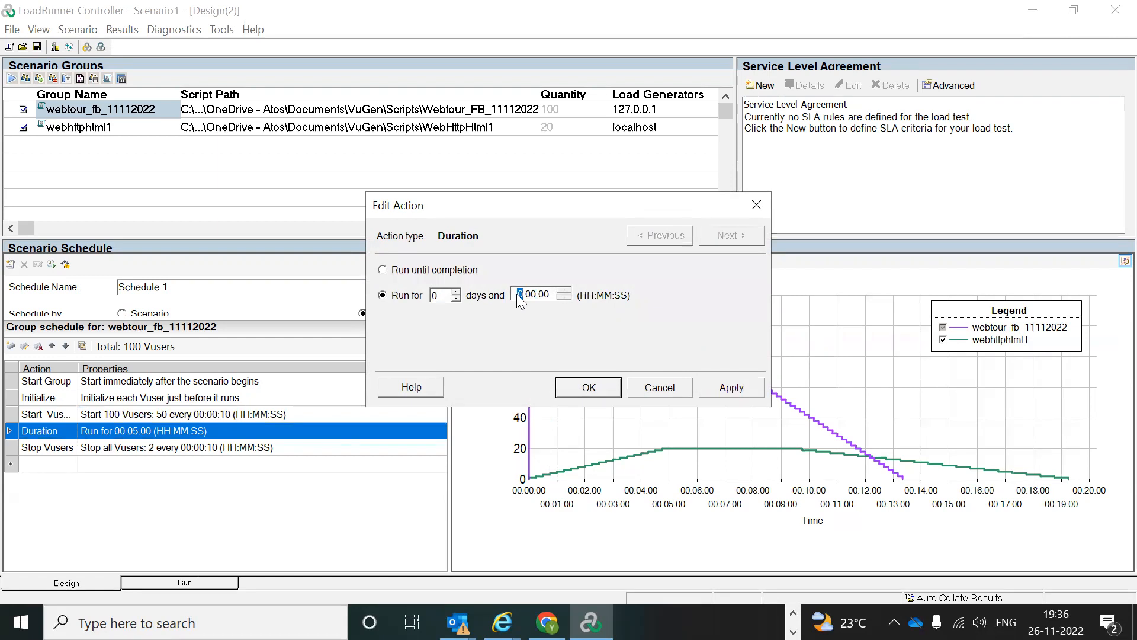
pyautogui.click(576, 388)
# - Set the Stop Vusers action of webtour_fb_11112022 to stop all Vusers, 50 every 00:00:10
pyautogui.doubleClick(141, 448)
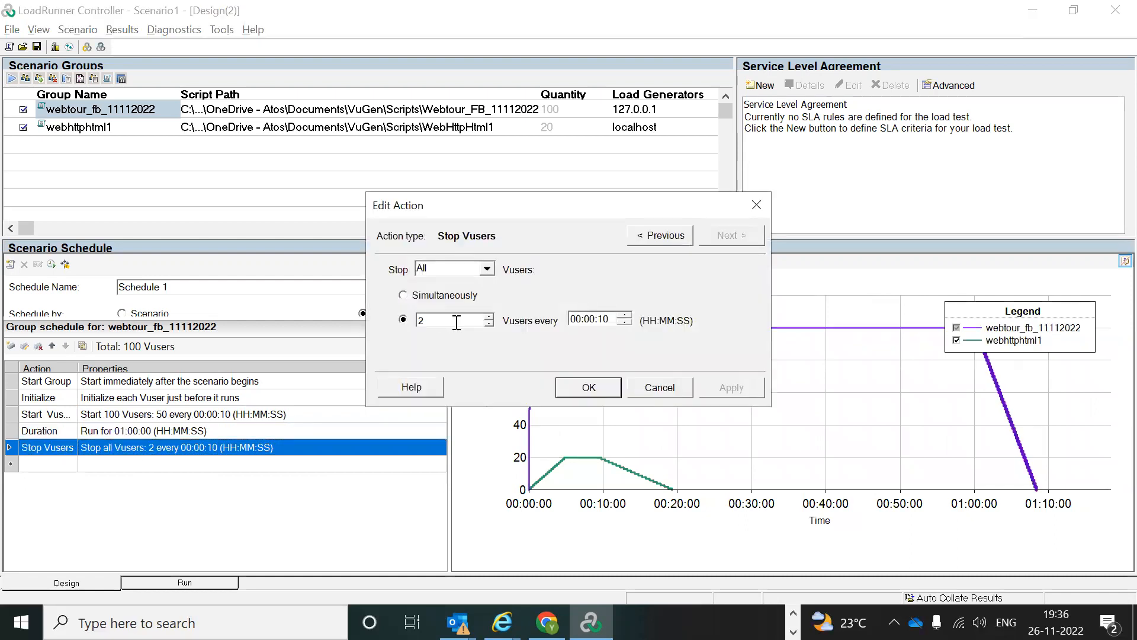
pyautogui.moveTo(443, 320); pyautogui.dragTo(398, 315)
pyautogui.write('50')
pyautogui.click(589, 387)
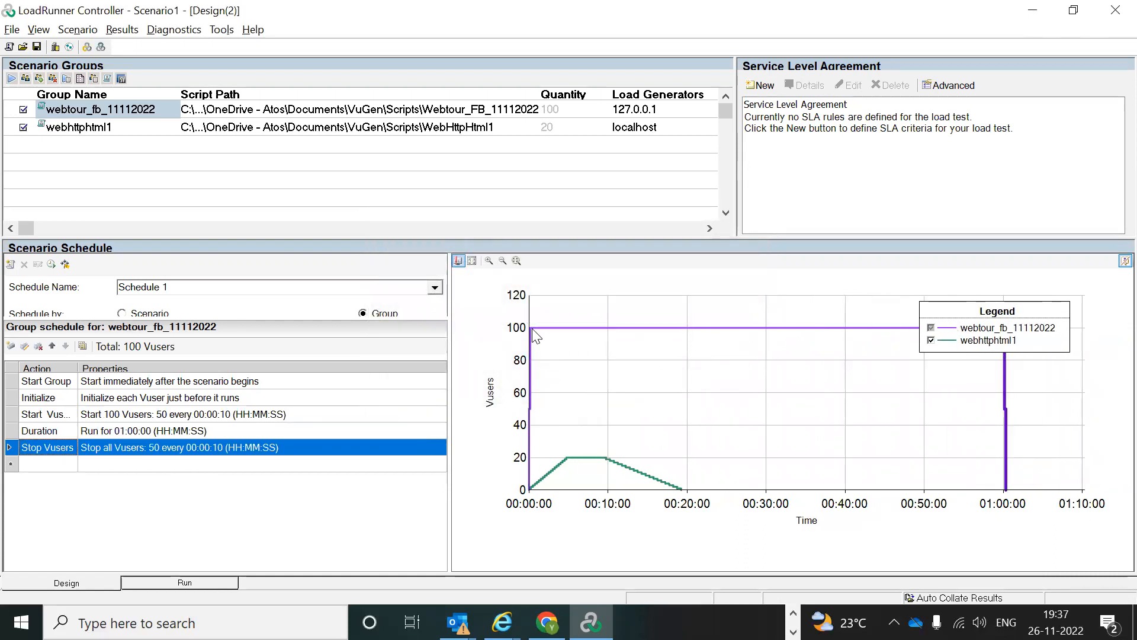
pyautogui.moveTo(537, 336)
pyautogui.moveTo(900, 326)
pyautogui.moveTo(596, 328)
pyautogui.moveTo(1004, 442)
pyautogui.moveTo(681, 490)
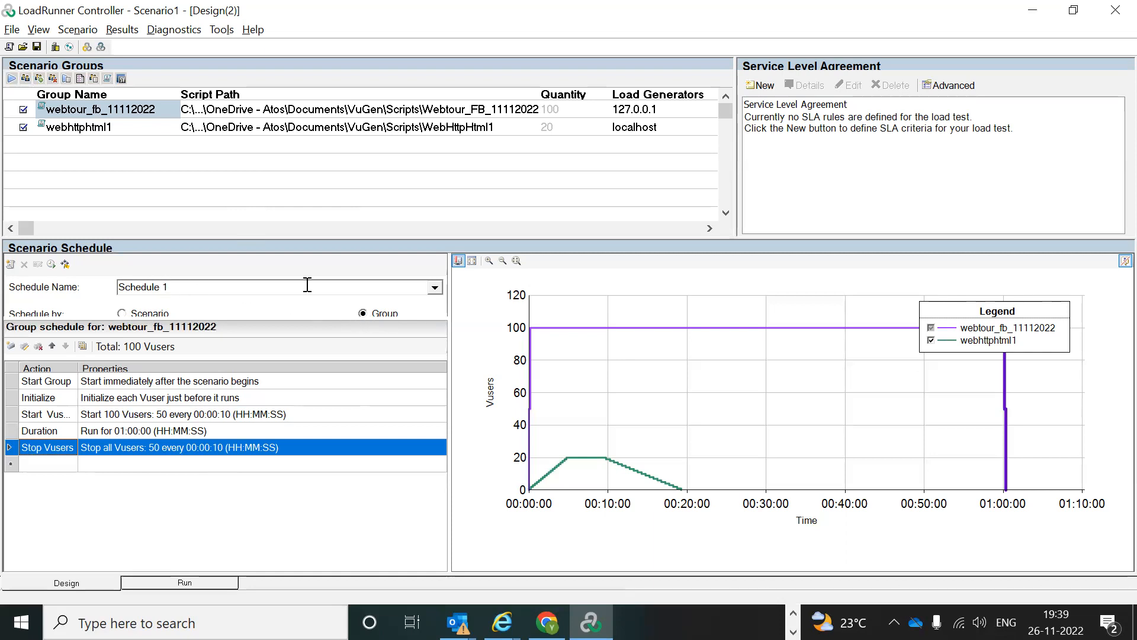
# - Enlarge the Scenario Schedule settings area to show the Schedule by and Run Mode options in full
pyautogui.click(269, 109)
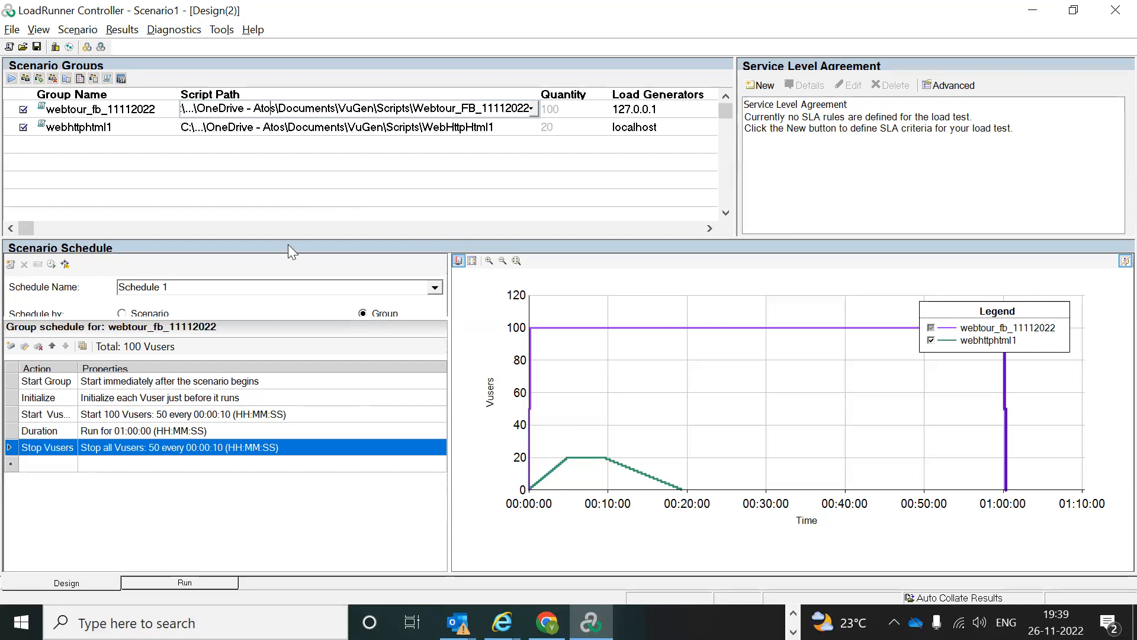
pyautogui.click(429, 309)
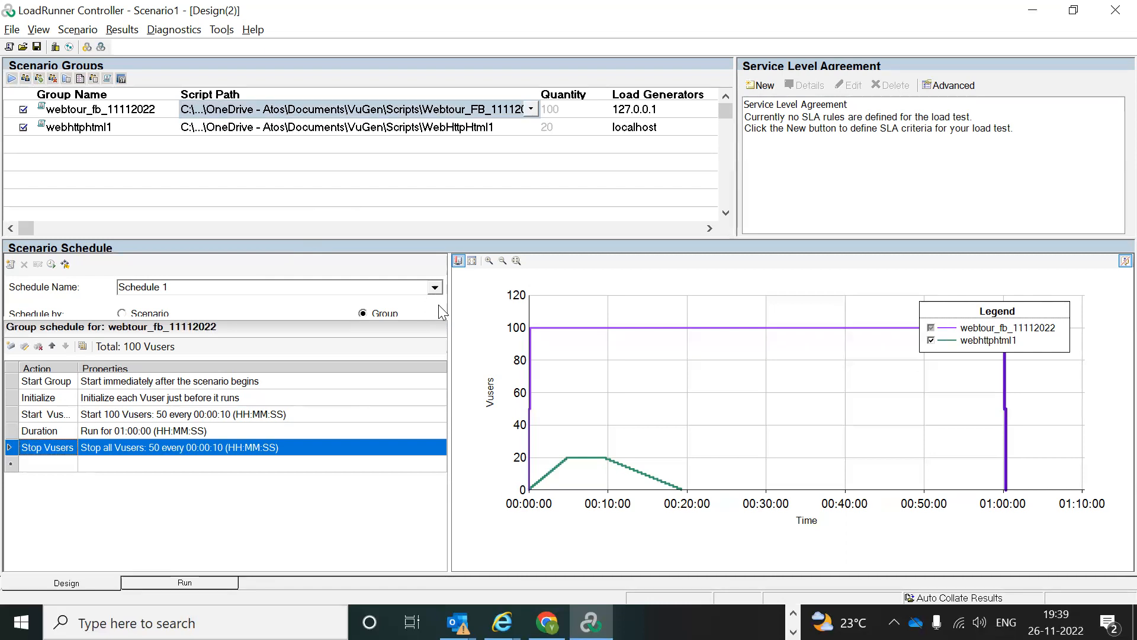
pyautogui.moveTo(304, 319); pyautogui.dragTo(307, 363)
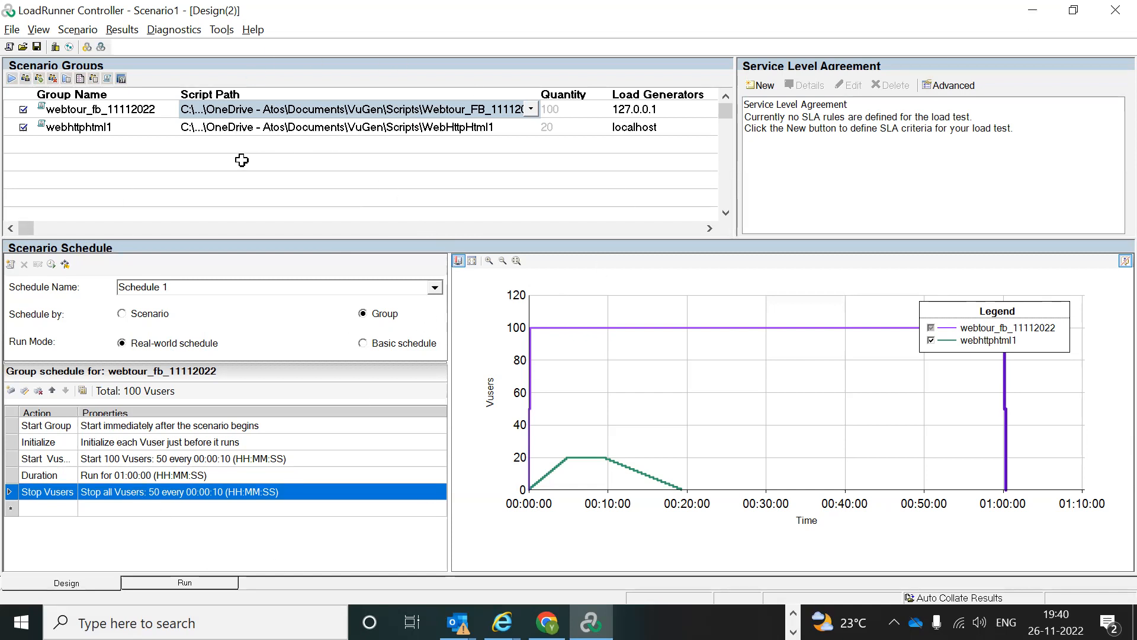
pyautogui.click(215, 180)
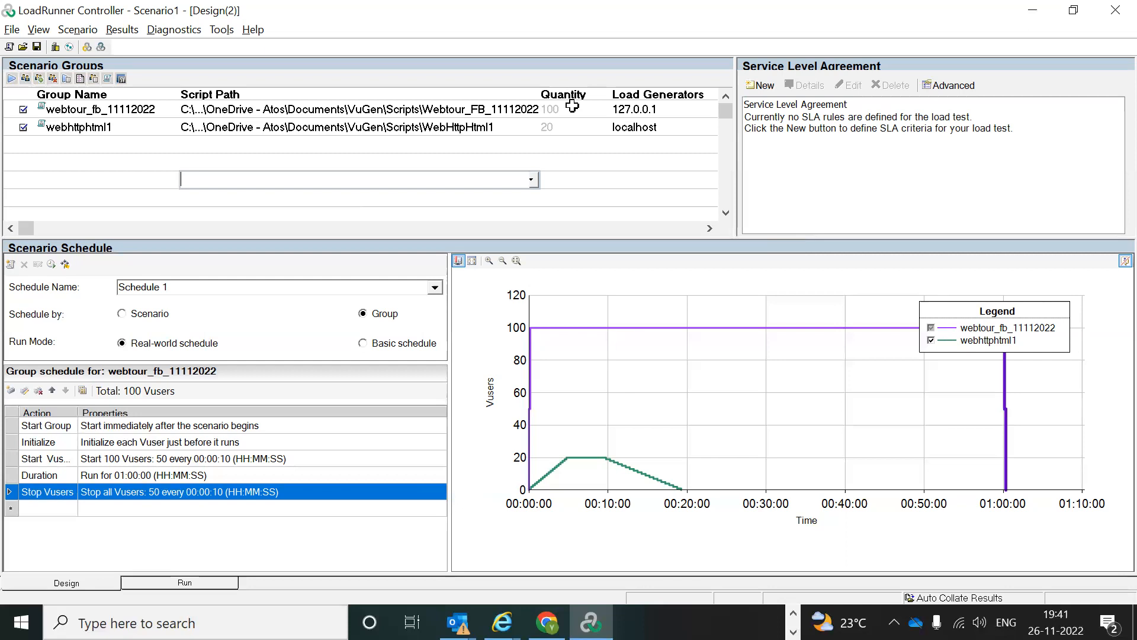
# - Set the Start Vusers action of webtour_fb_11112022 to start 10 Vusers, 2 every 00:00:10
pyautogui.click(261, 106)
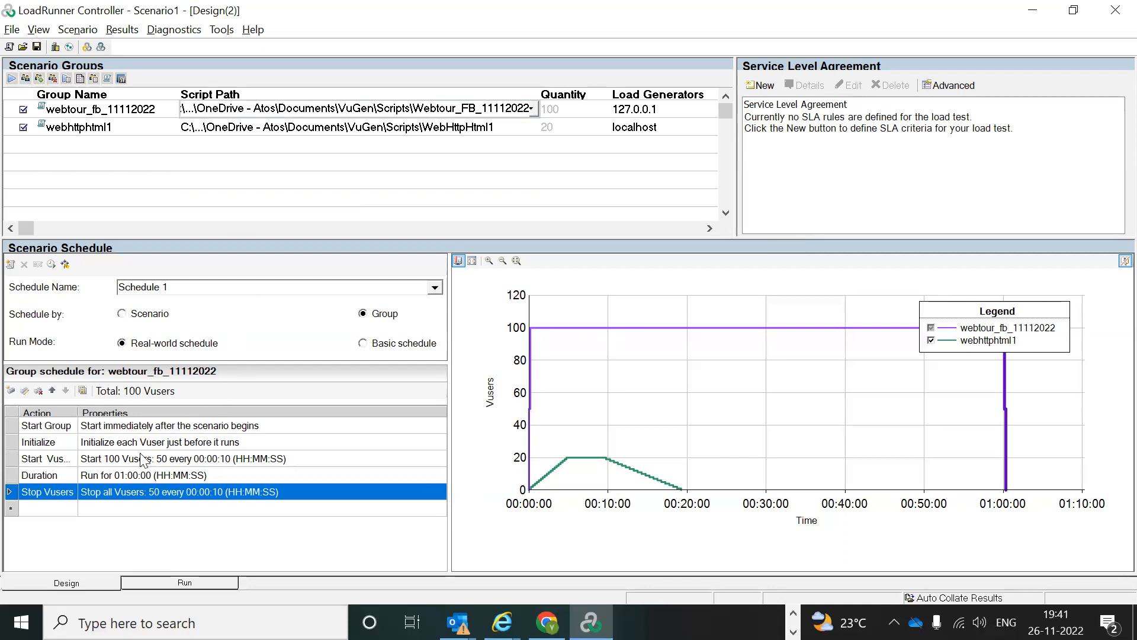
pyautogui.doubleClick(169, 459)
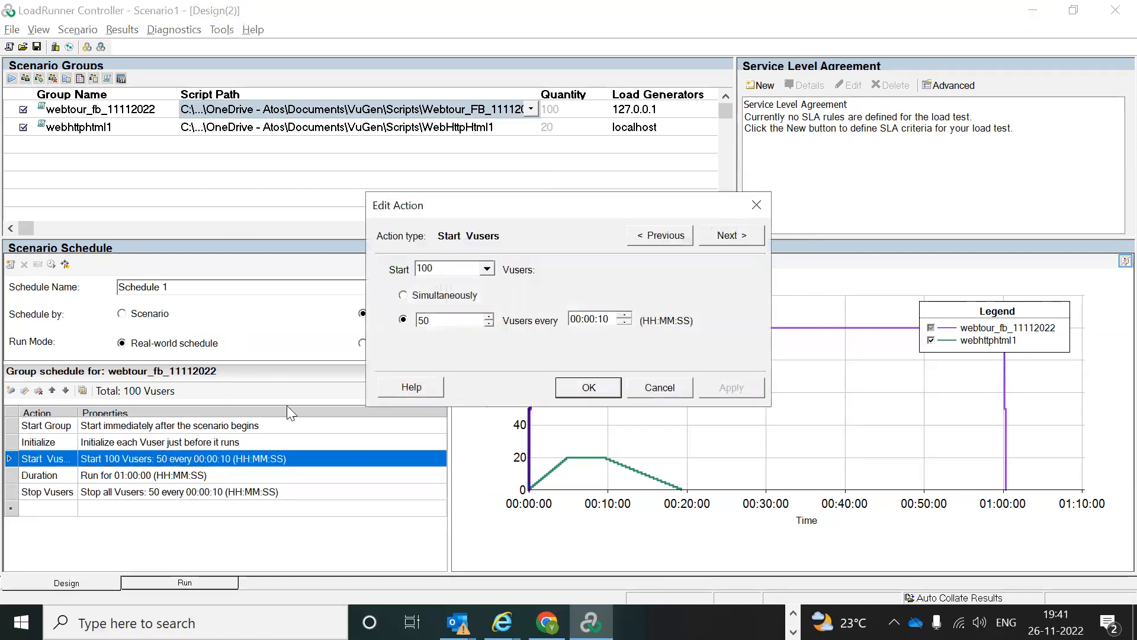
pyautogui.doubleClick(444, 268)
pyautogui.write('1')
pyautogui.press('Tab')
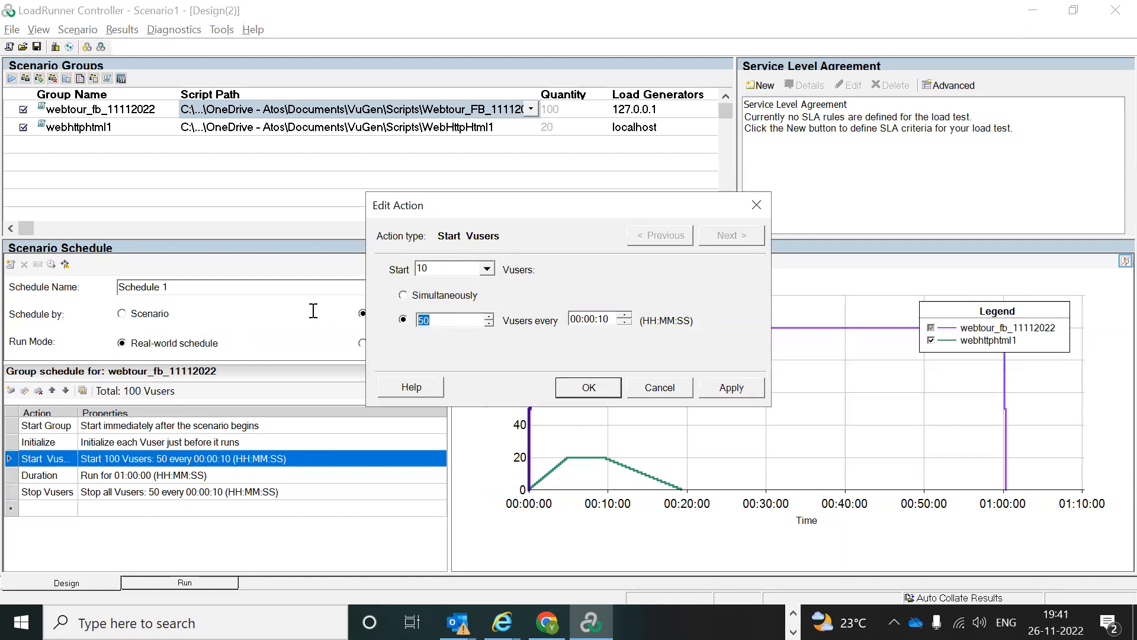
pyautogui.write('2')
pyautogui.click(588, 387)
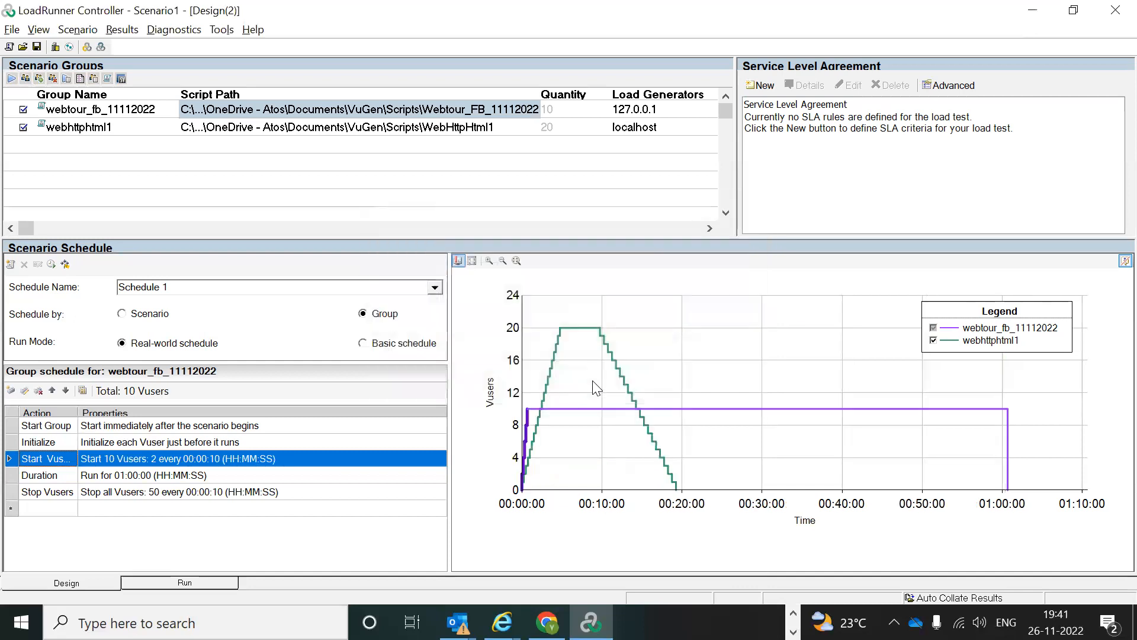
# - Set the Duration action of webtour_fb_11112022 to run for 01:02:00
pyautogui.doubleClick(118, 475)
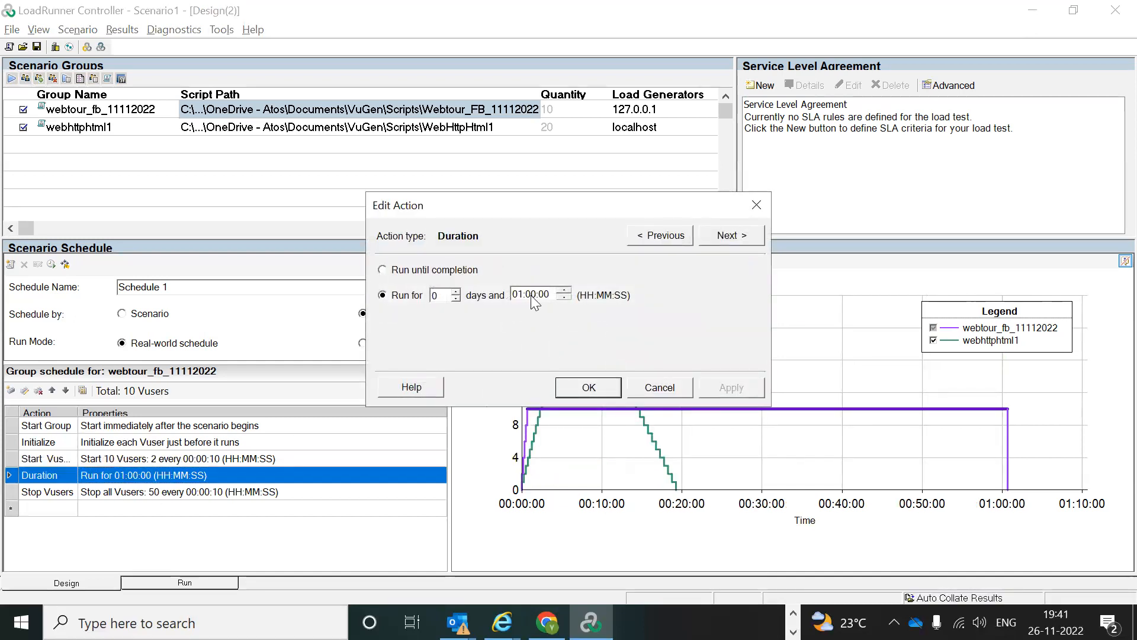
pyautogui.write('2')
pyautogui.click(599, 385)
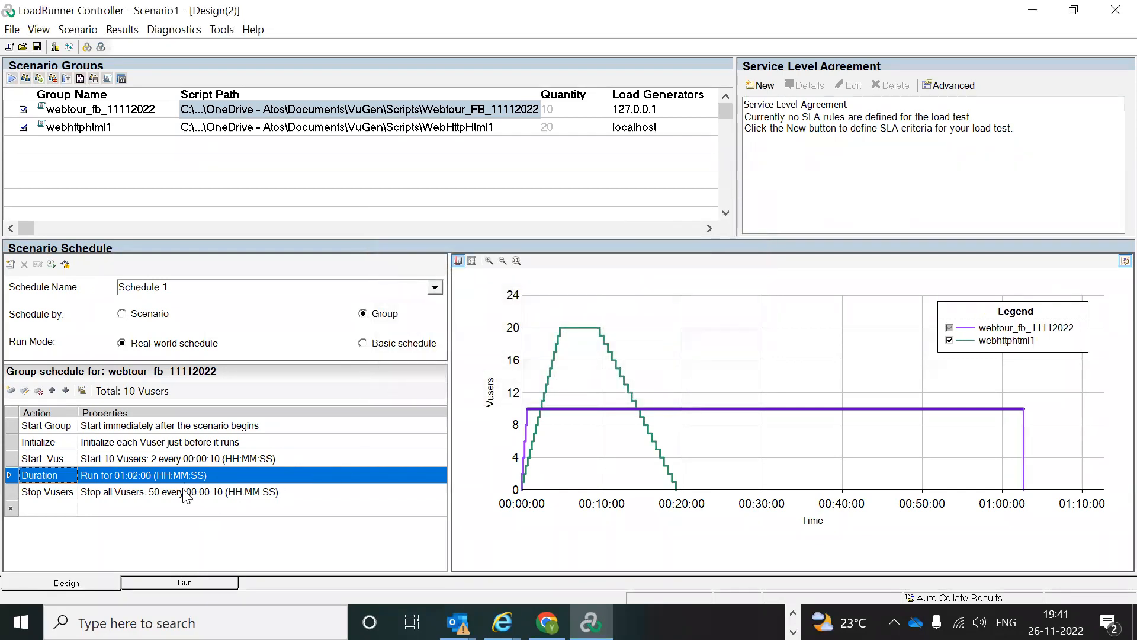
# - Set the Stop Vusers action of webtour_fb_11112022 to stop all Vusers, 2 every 00:00:10
pyautogui.click(186, 495)
pyautogui.doubleClick(186, 496)
pyautogui.doubleClick(433, 325)
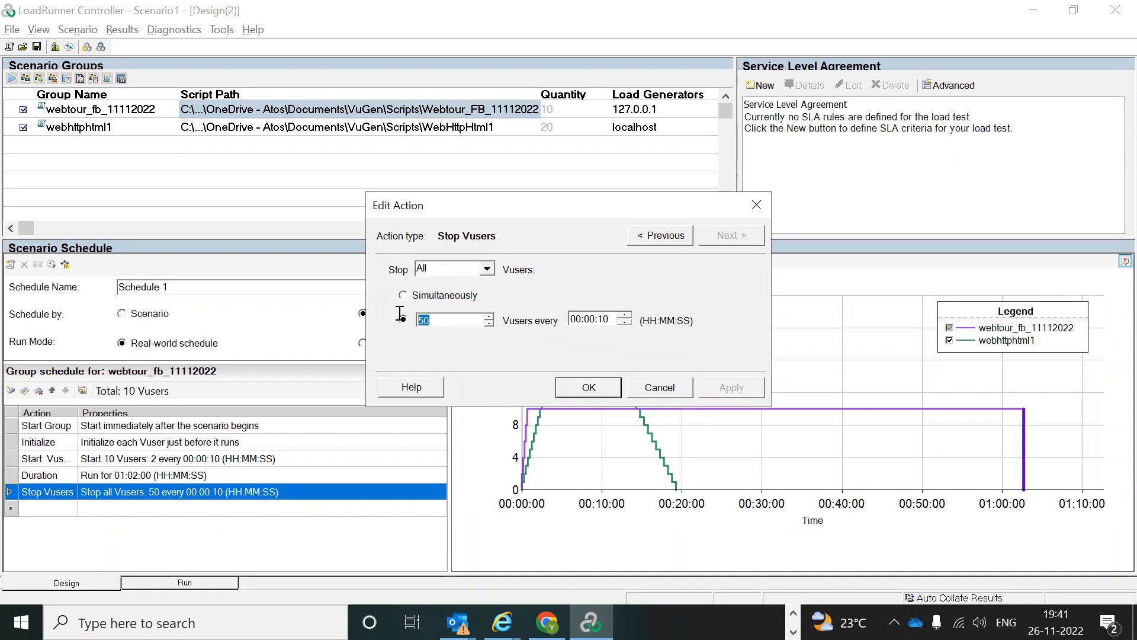
pyautogui.write('2')
pyautogui.click(592, 392)
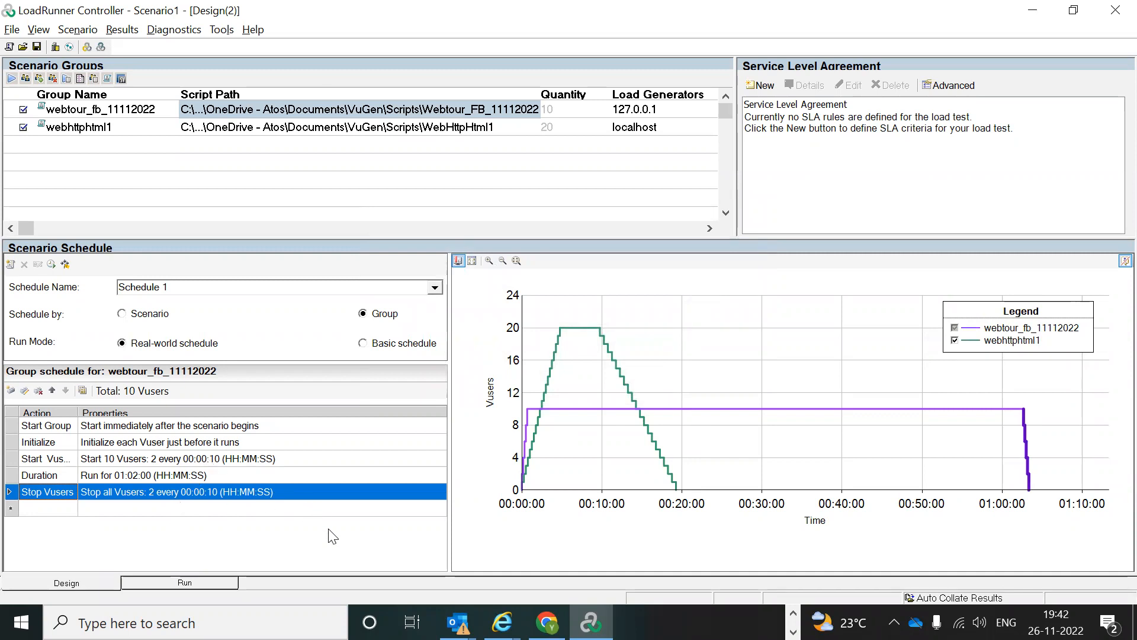
# - Correct the Duration action of webtour_fb_11112022 to run for 00:02:00
pyautogui.doubleClick(166, 475)
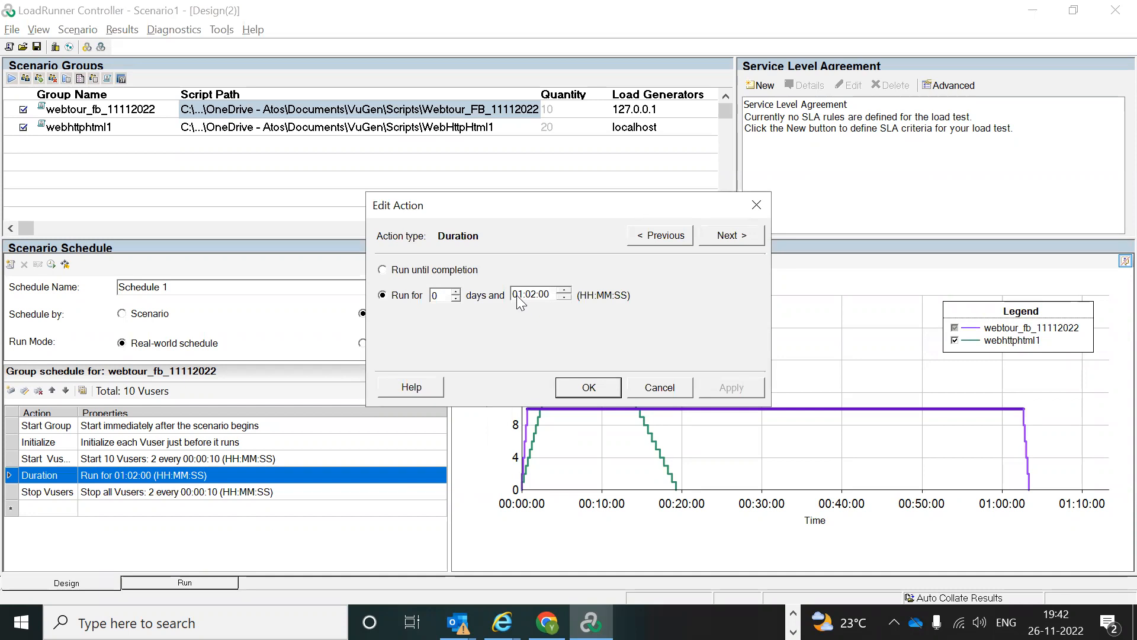
pyautogui.write('0')
pyautogui.click(579, 389)
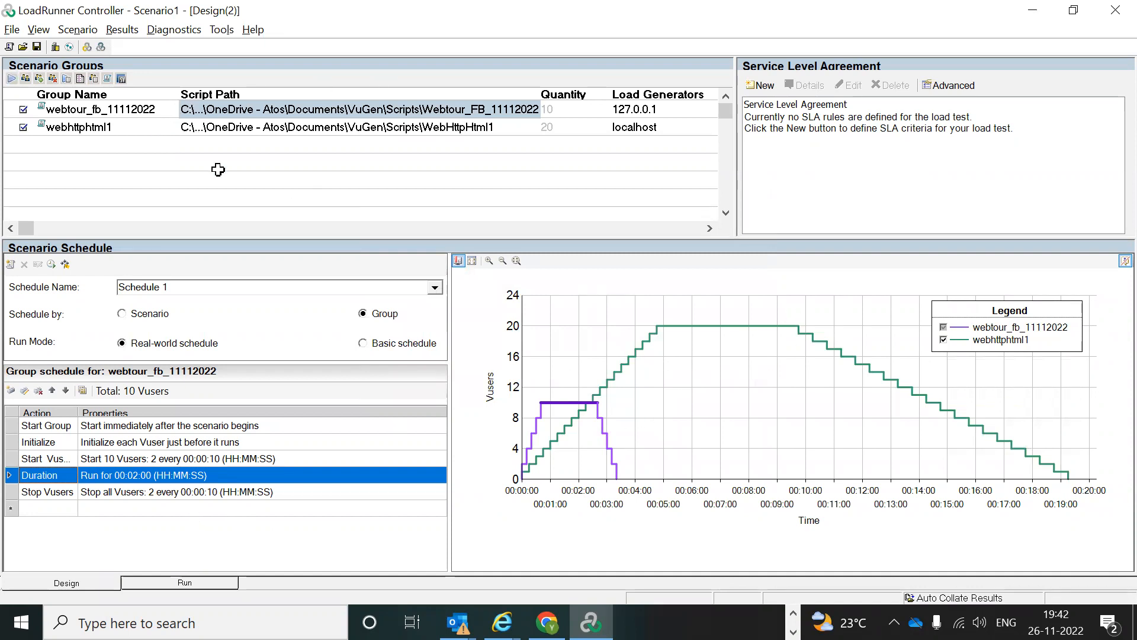
# - Set the Start Vusers action of the webhttphtml1 group to start 2 Vusers every 00:00:15
pyautogui.click(145, 130)
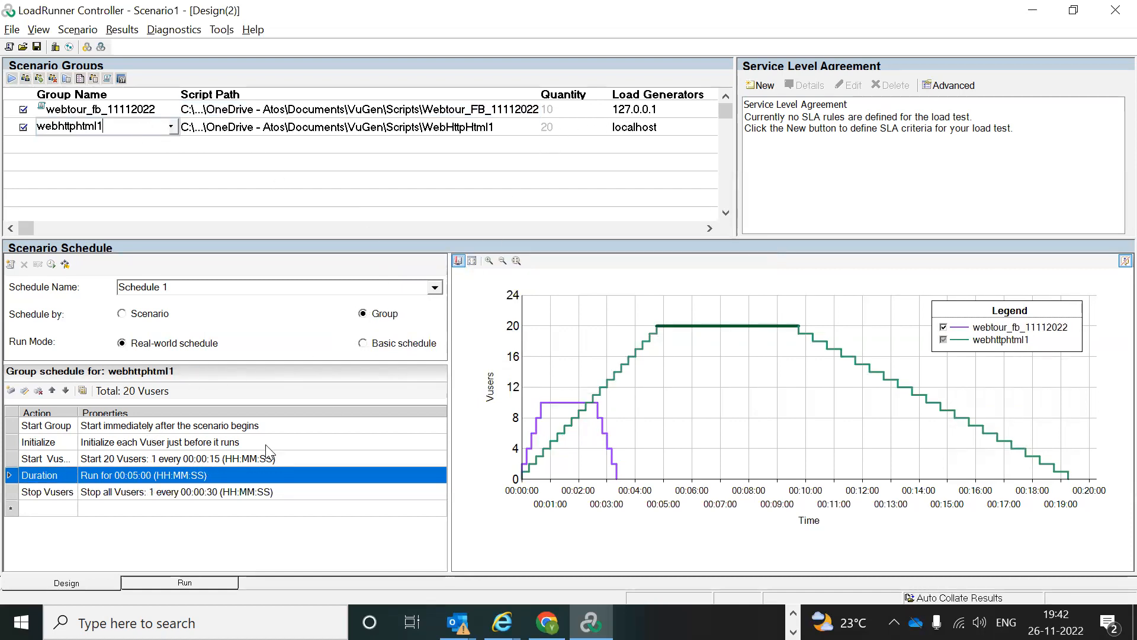
pyautogui.doubleClick(206, 456)
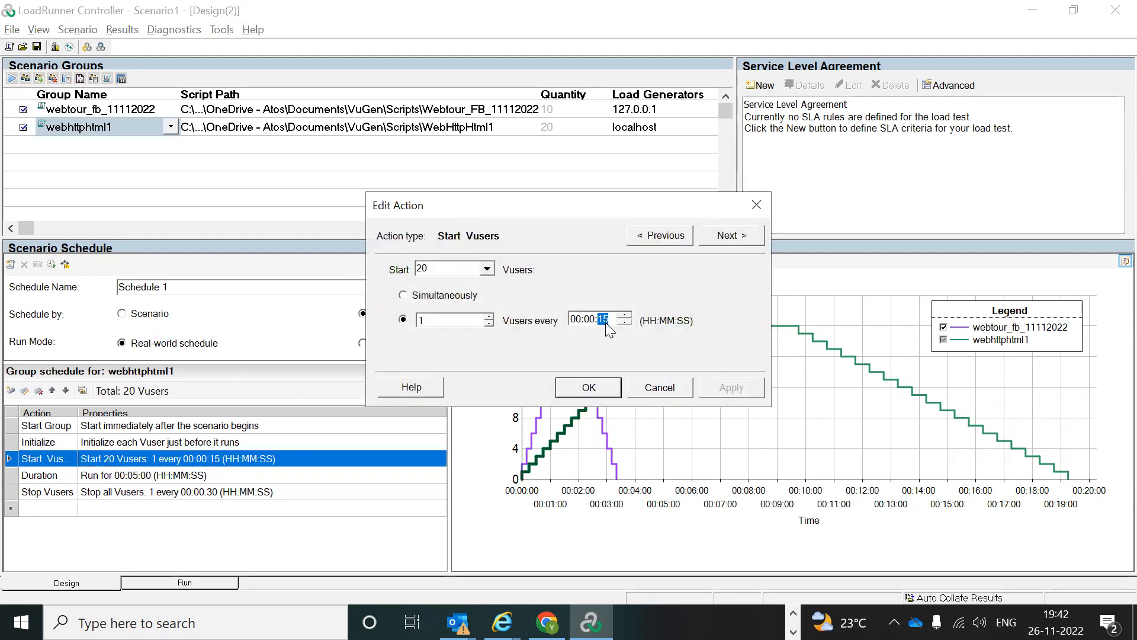
pyautogui.click(589, 387)
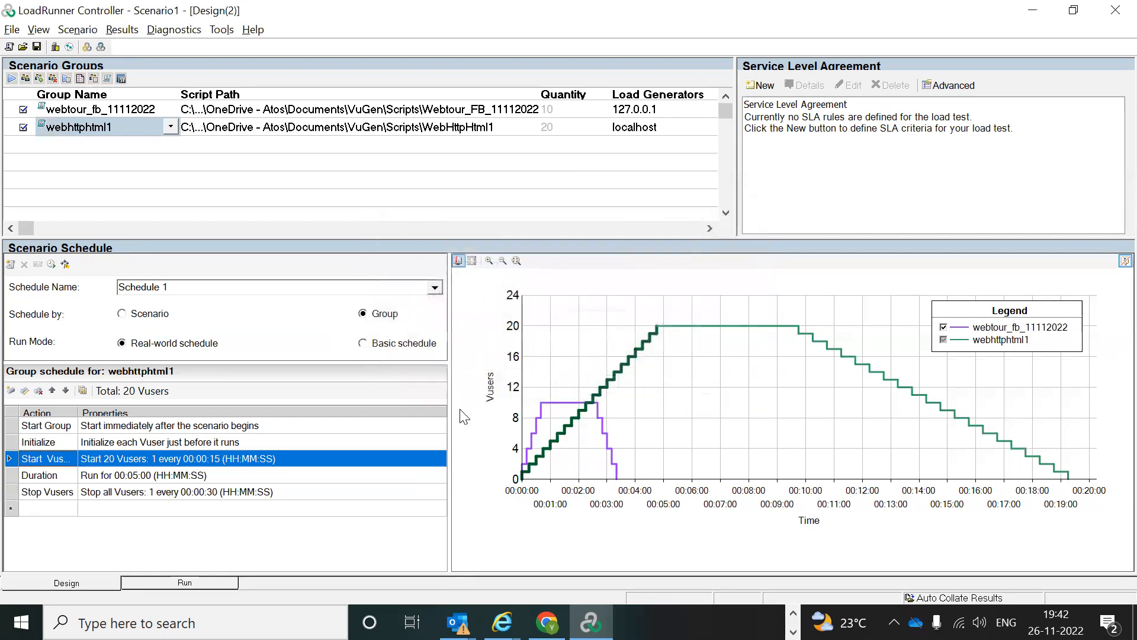
pyautogui.doubleClick(219, 460)
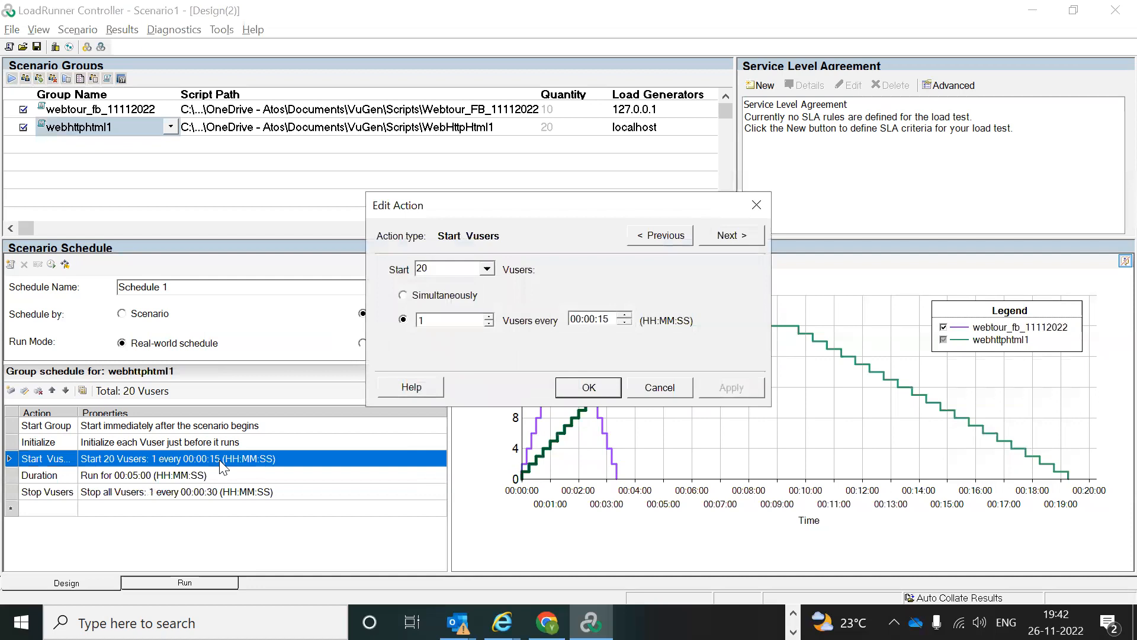
pyautogui.doubleClick(433, 316)
pyautogui.write('2')
pyautogui.click(588, 388)
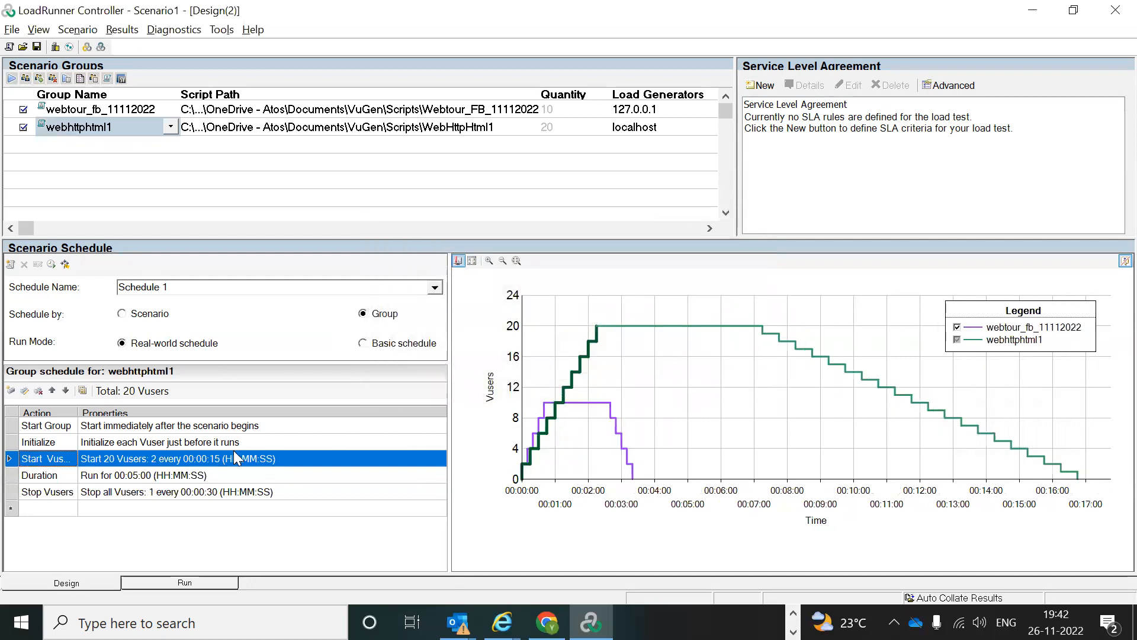
# - Set the Stop Vusers action of webhttphtml1 to stop all Vusers, 2 every 00:00:15
pyautogui.doubleClick(166, 492)
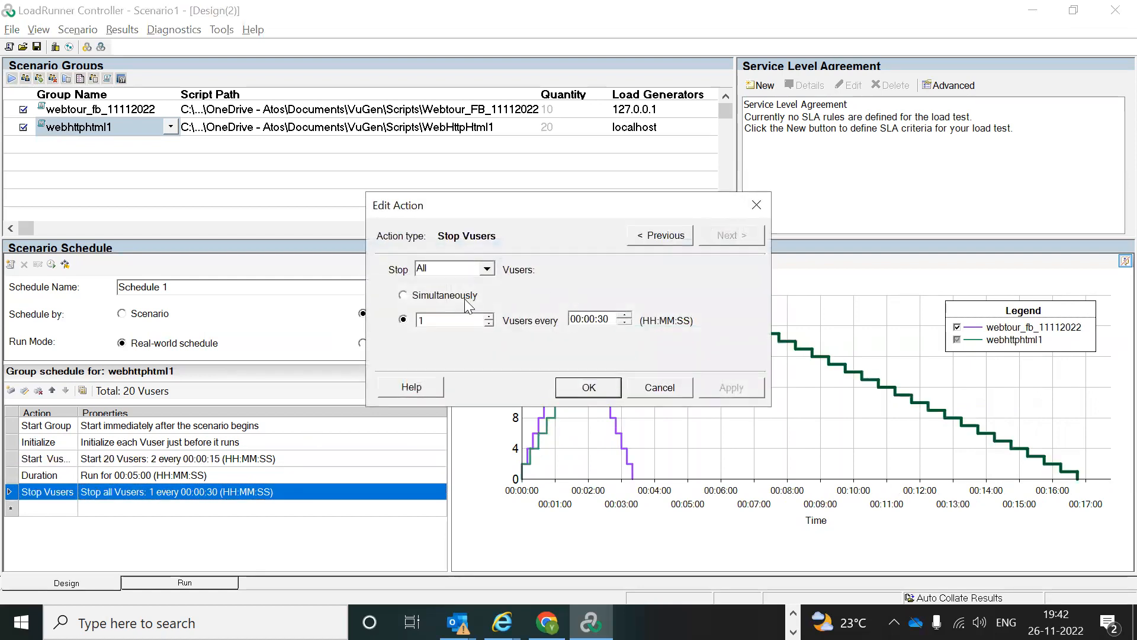
pyautogui.doubleClick(431, 323)
pyautogui.write('2')
pyautogui.click(589, 387)
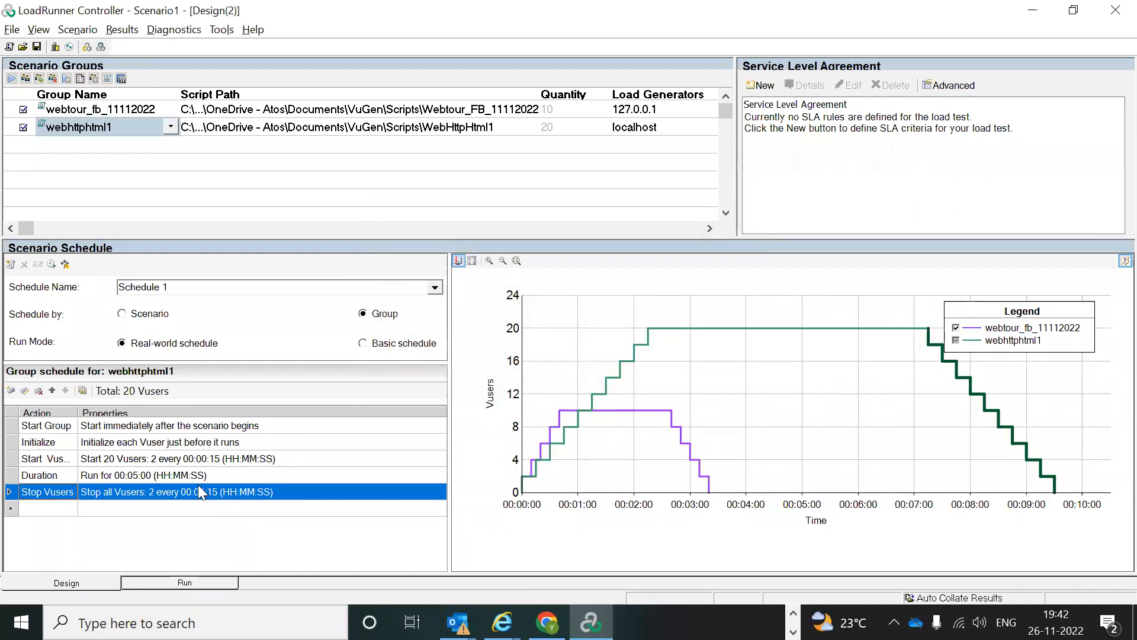
# - Set the Duration action of webhttphtml1 to run for 00:02:00
pyautogui.doubleClick(145, 477)
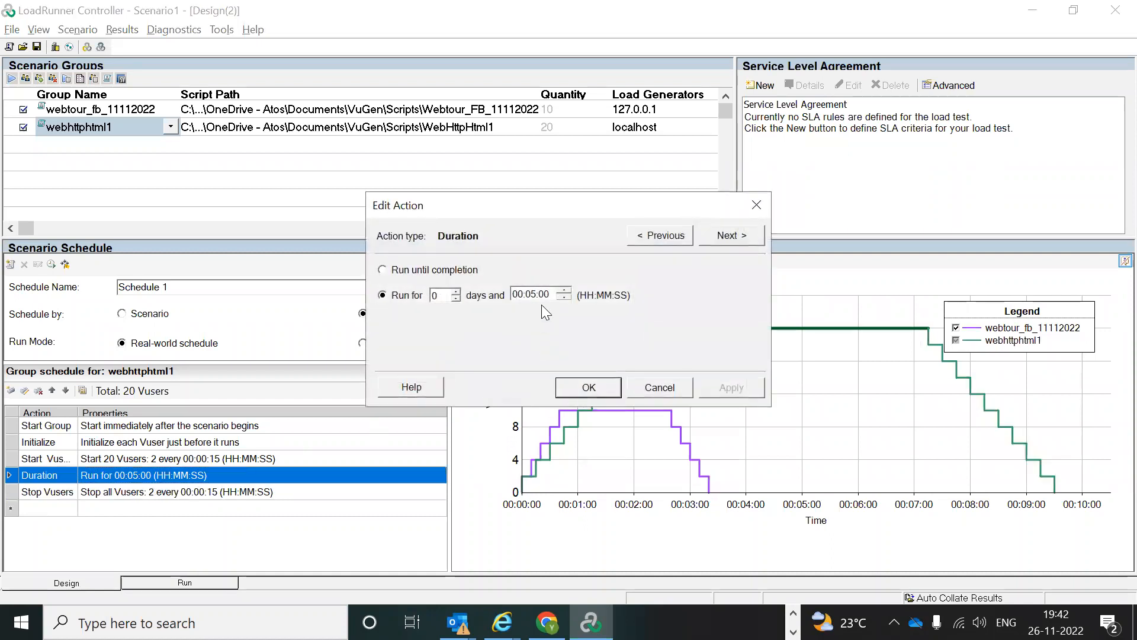
pyautogui.write('2')
pyautogui.click(589, 388)
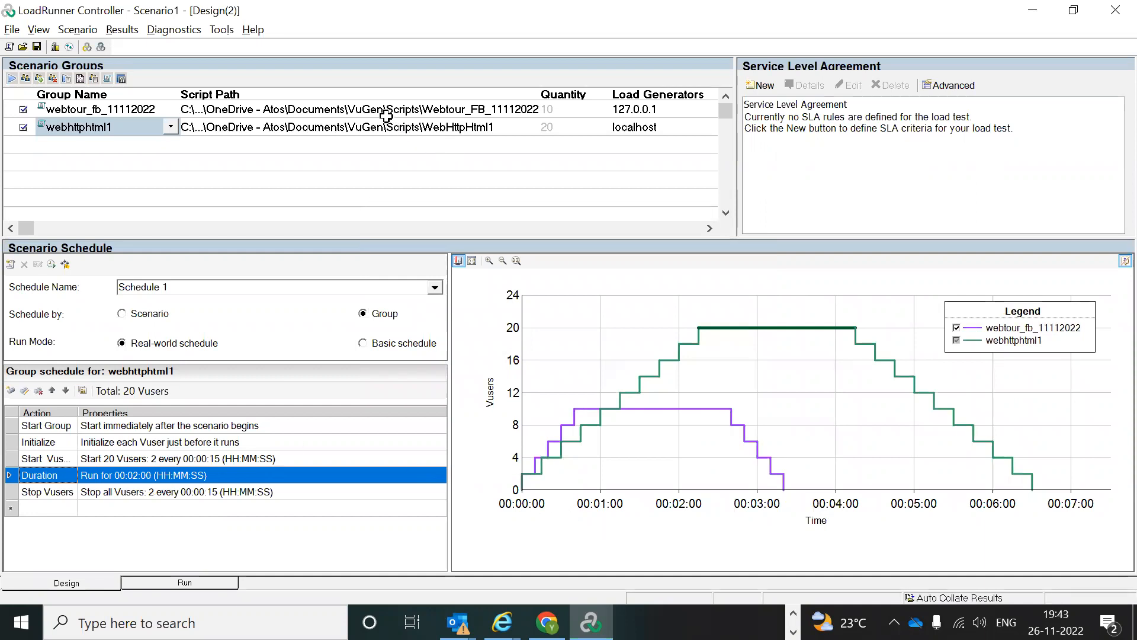
# - Select the webtour_fb_11112022 group and check on the schedule graph when both groups reach full load and finish
pyautogui.click(148, 108)
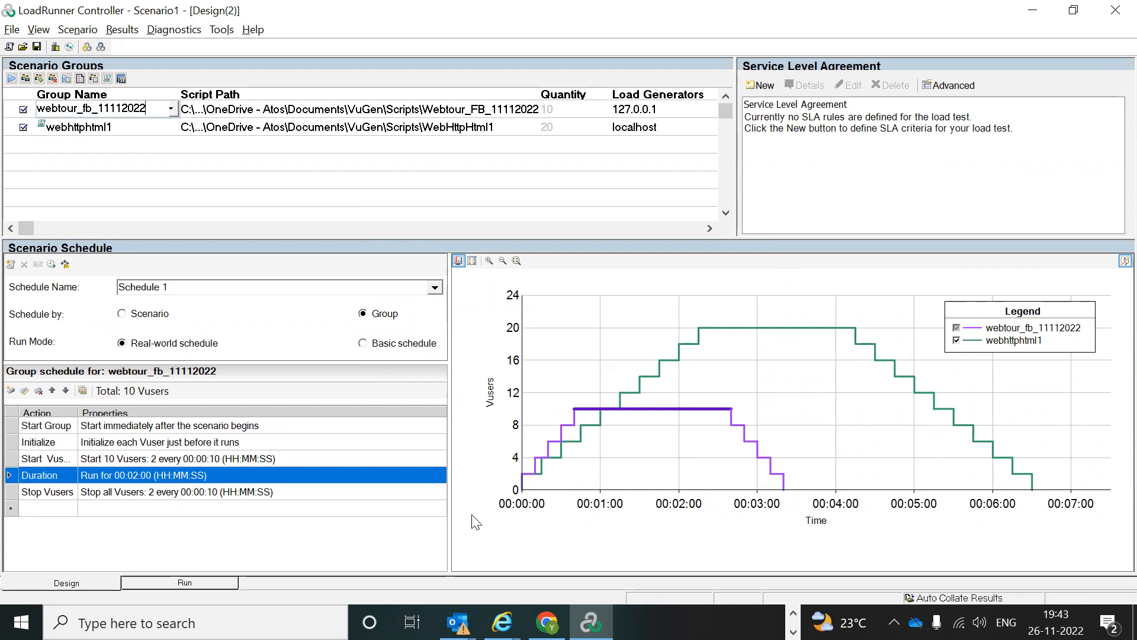
pyautogui.click(675, 348)
pyautogui.moveTo(697, 328)
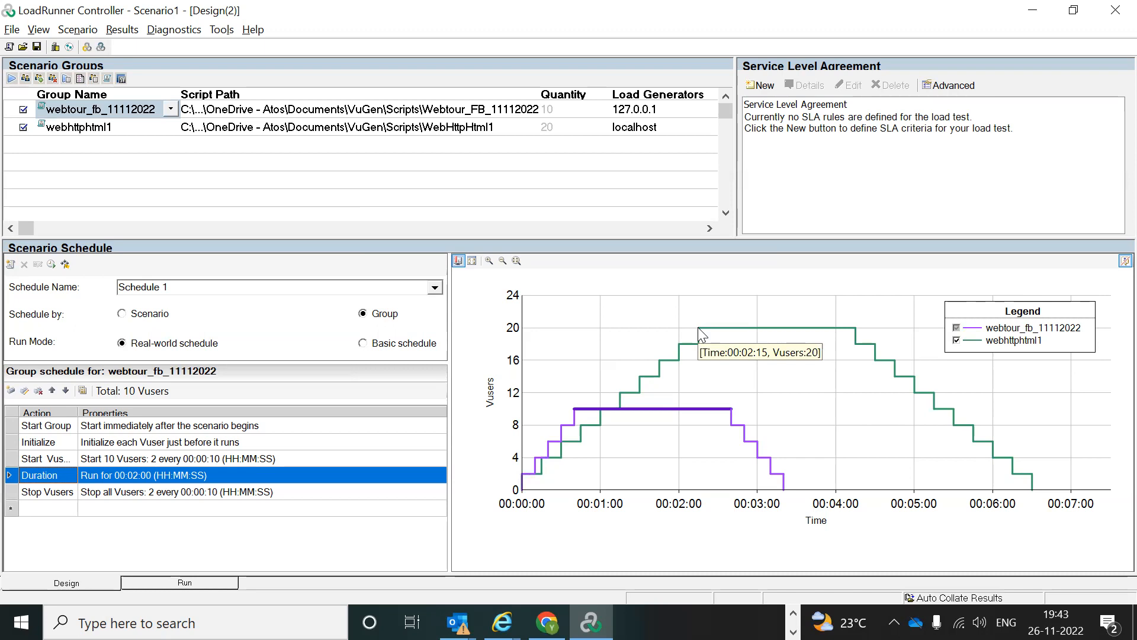
pyautogui.moveTo(1035, 493)
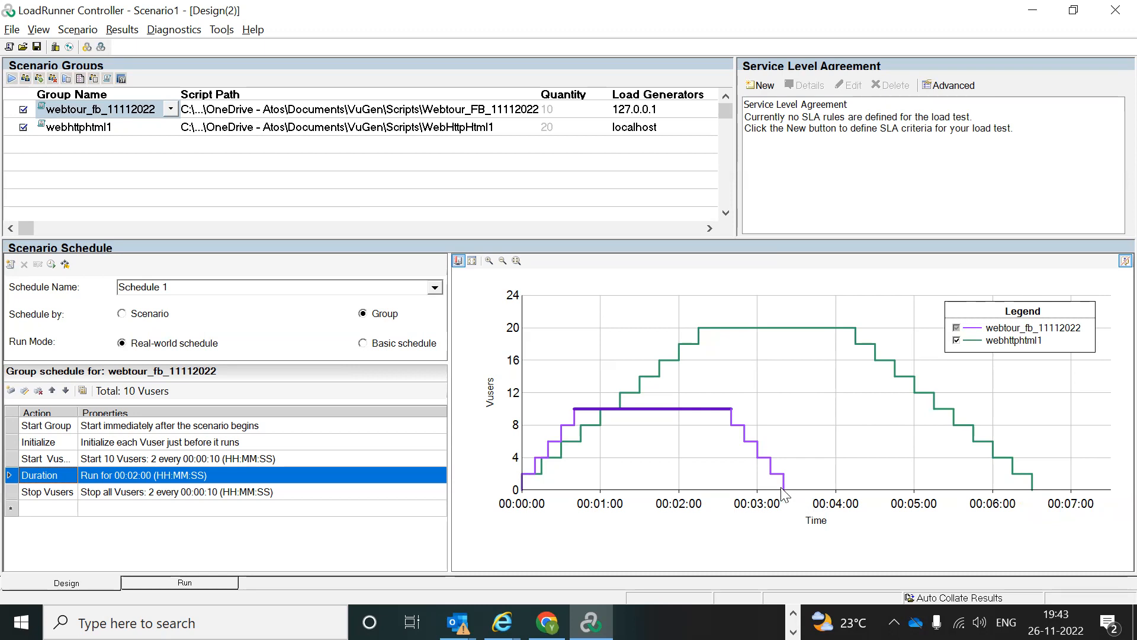
pyautogui.moveTo(783, 494)
# - Review the Start Vusers, Duration and Stop Vusers actions of the webtour_fb_11112022 group, leaving their settings as they are
pyautogui.doubleClick(181, 460)
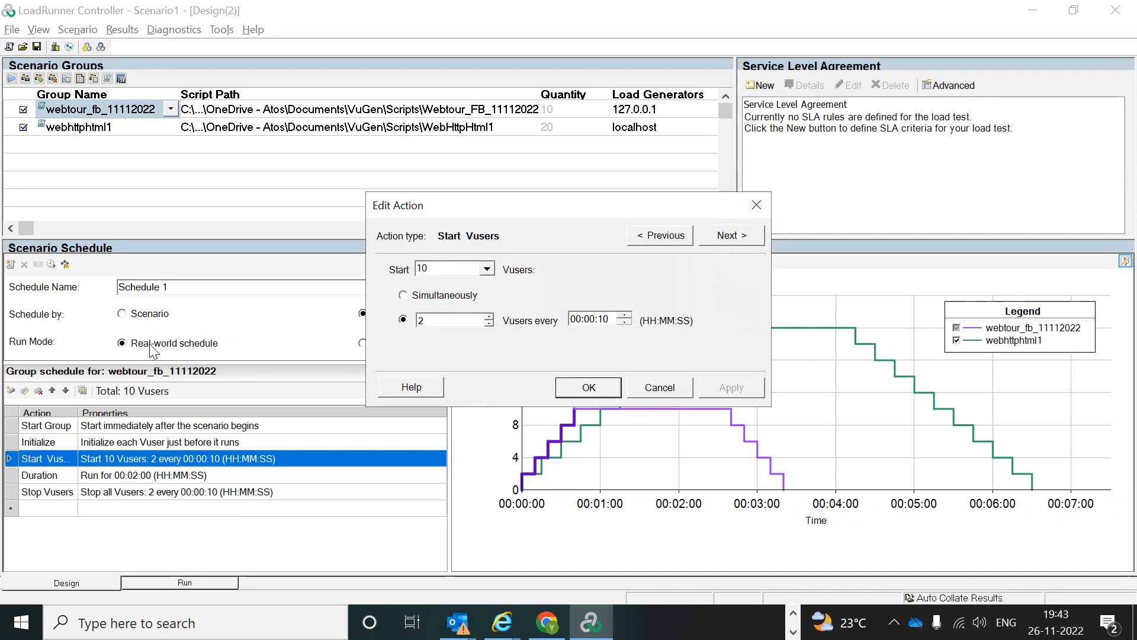
pyautogui.click(732, 236)
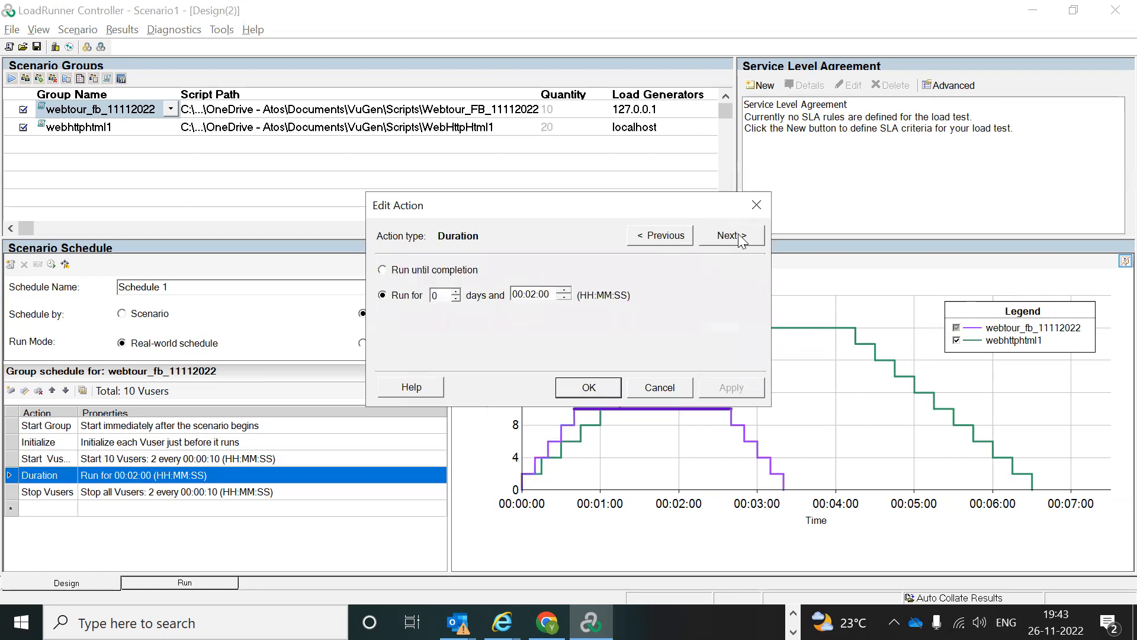
pyautogui.moveTo(442, 292); pyautogui.dragTo(433, 294)
pyautogui.click(441, 295)
pyautogui.click(591, 389)
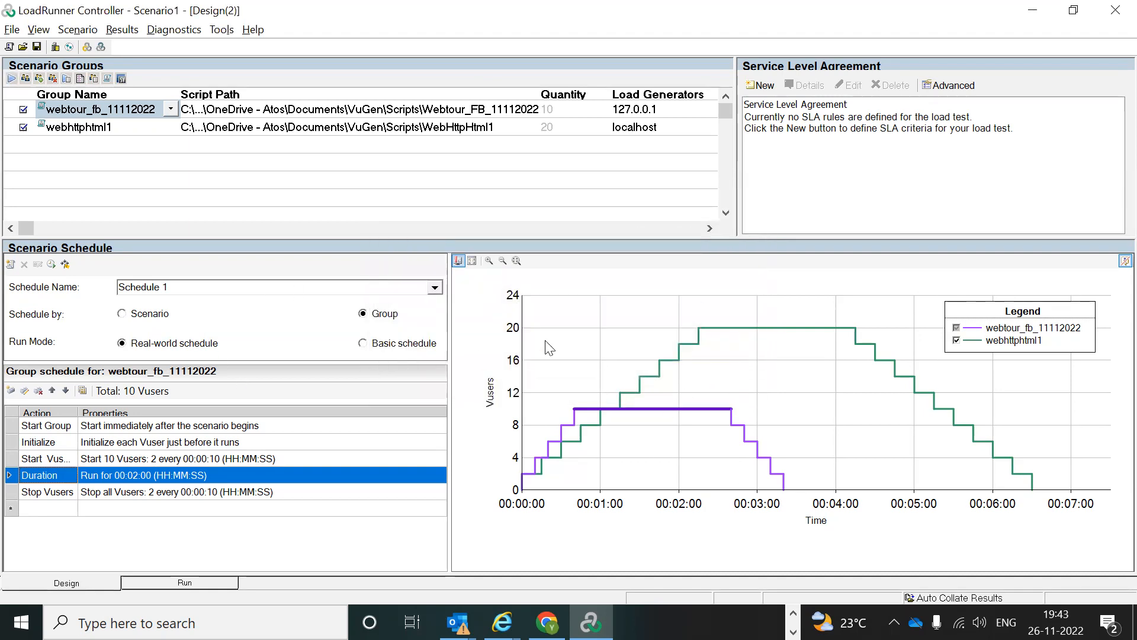
pyautogui.click(172, 459)
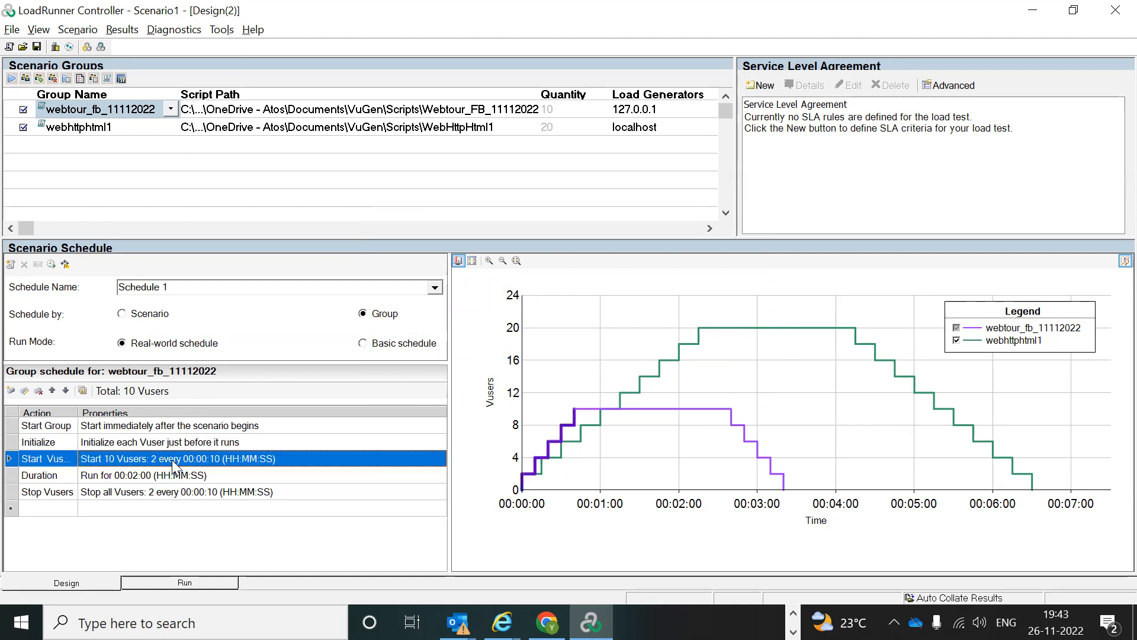
pyautogui.click(155, 494)
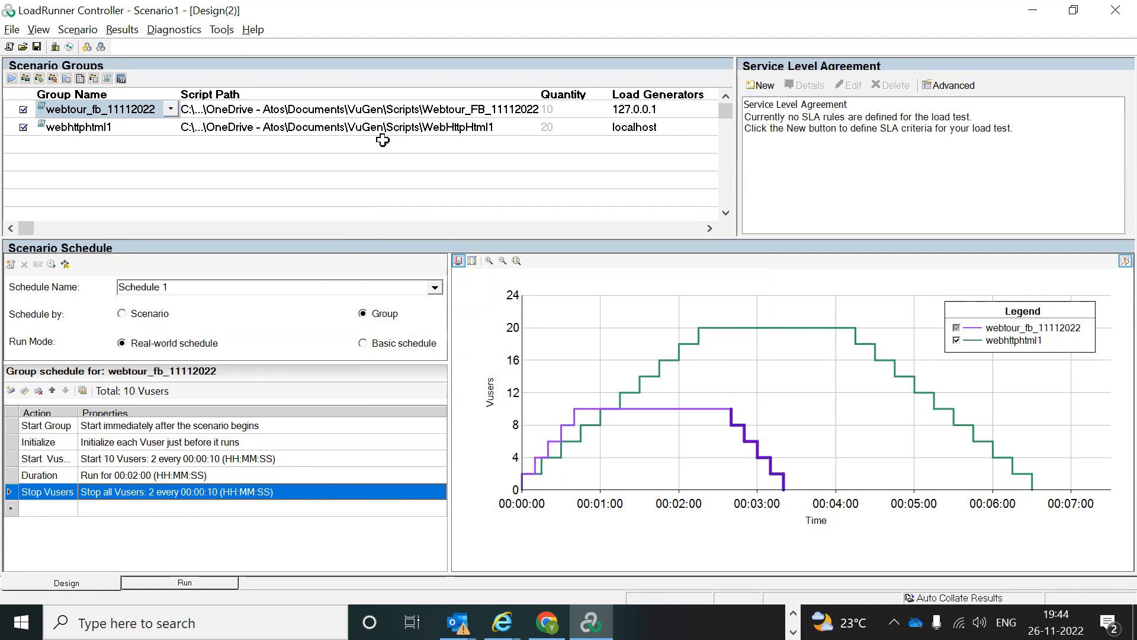
# - Check which load generator is assigned to webtour_fb_11112022 and to webhttphtml1
pyautogui.click(669, 111)
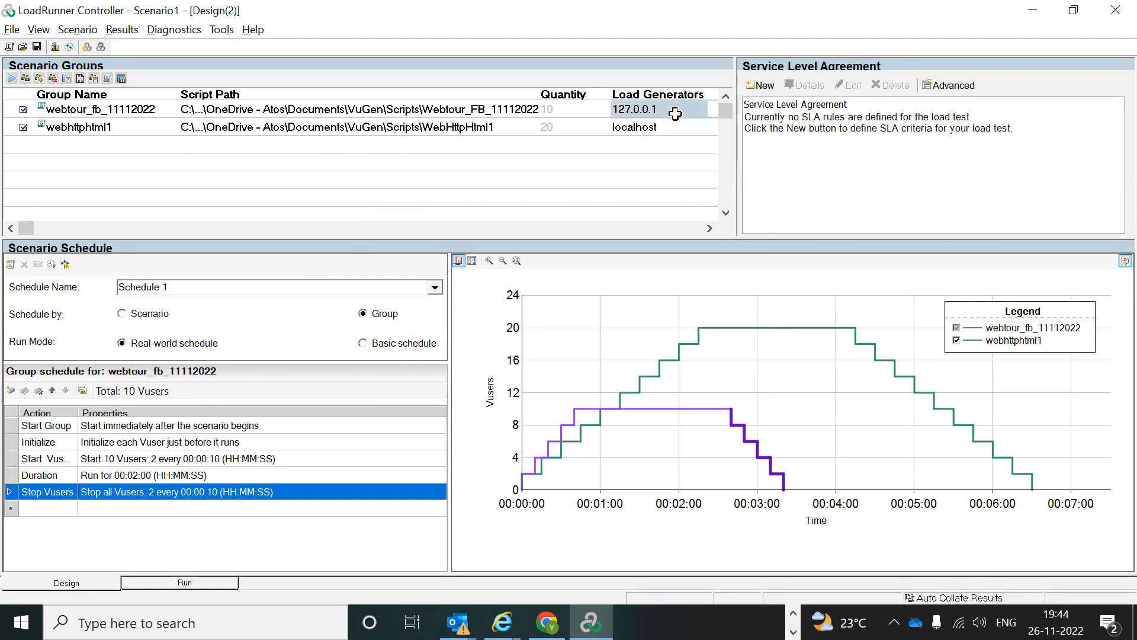
pyautogui.click(672, 127)
pyautogui.click(676, 110)
pyautogui.click(673, 126)
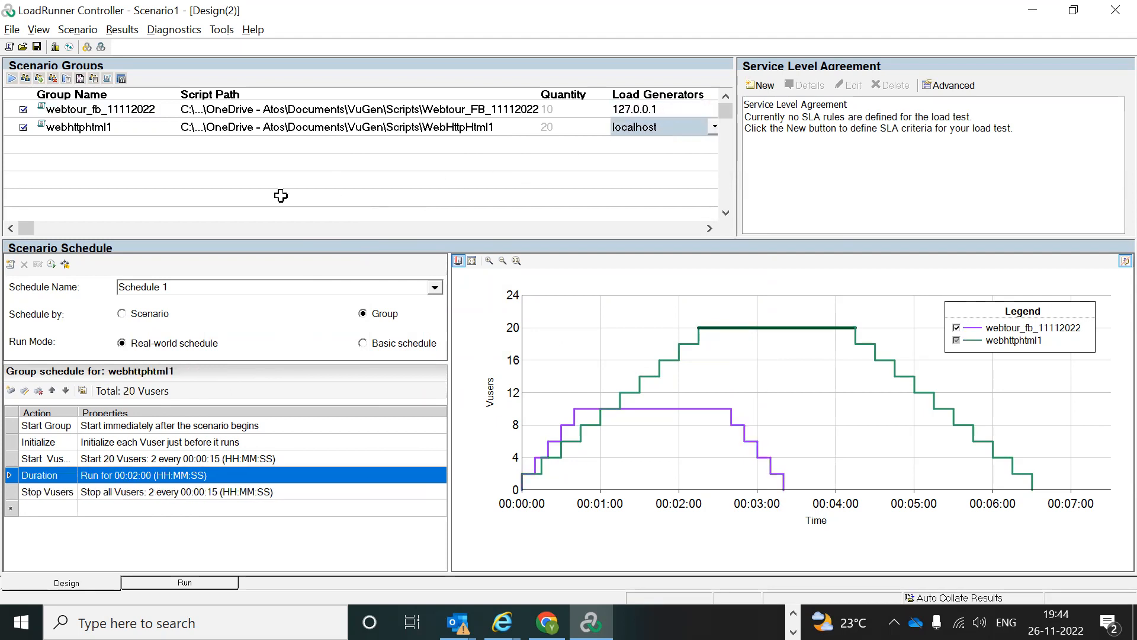
# - Connect the load generators 127.0.0.1 and localhost, and close the load generator list
pyautogui.click(54, 48)
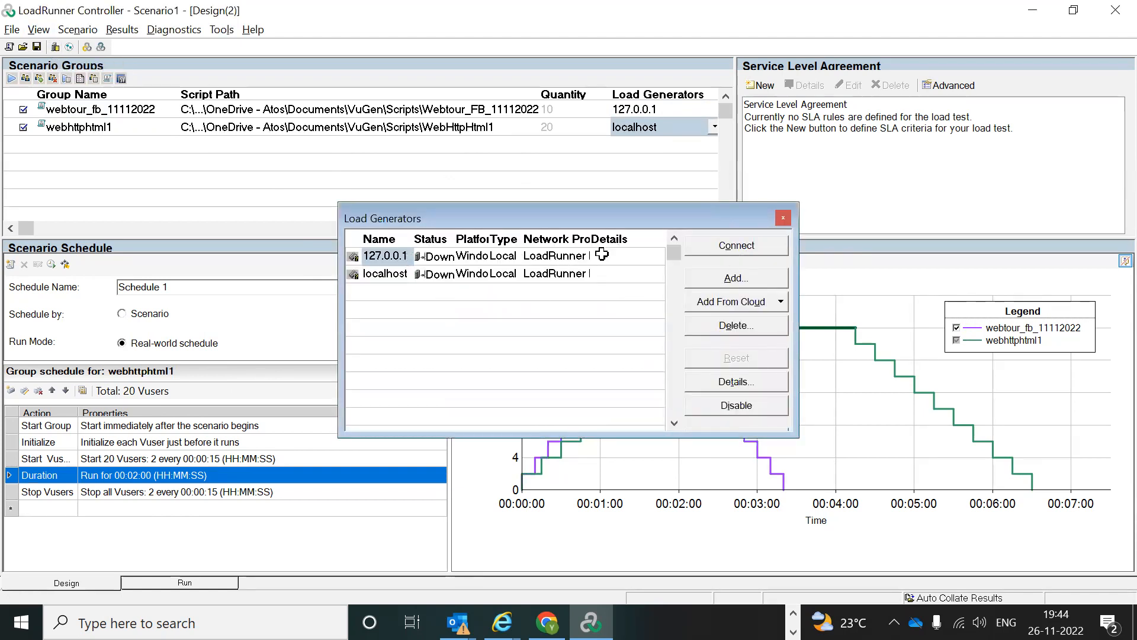
pyautogui.click(743, 251)
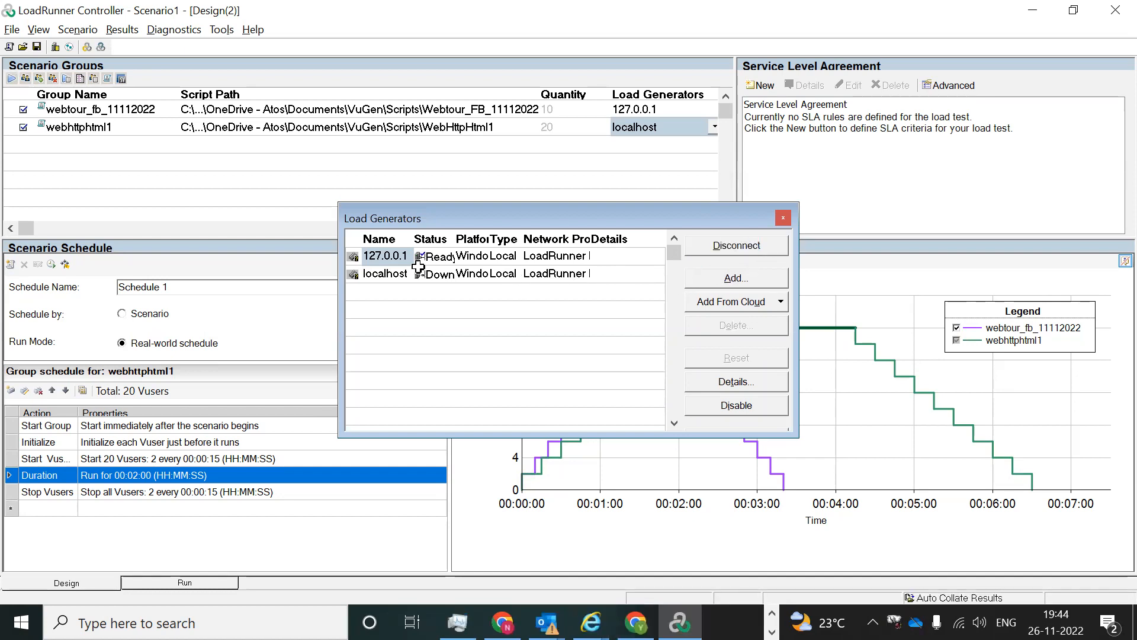
pyautogui.click(390, 275)
pyautogui.click(742, 248)
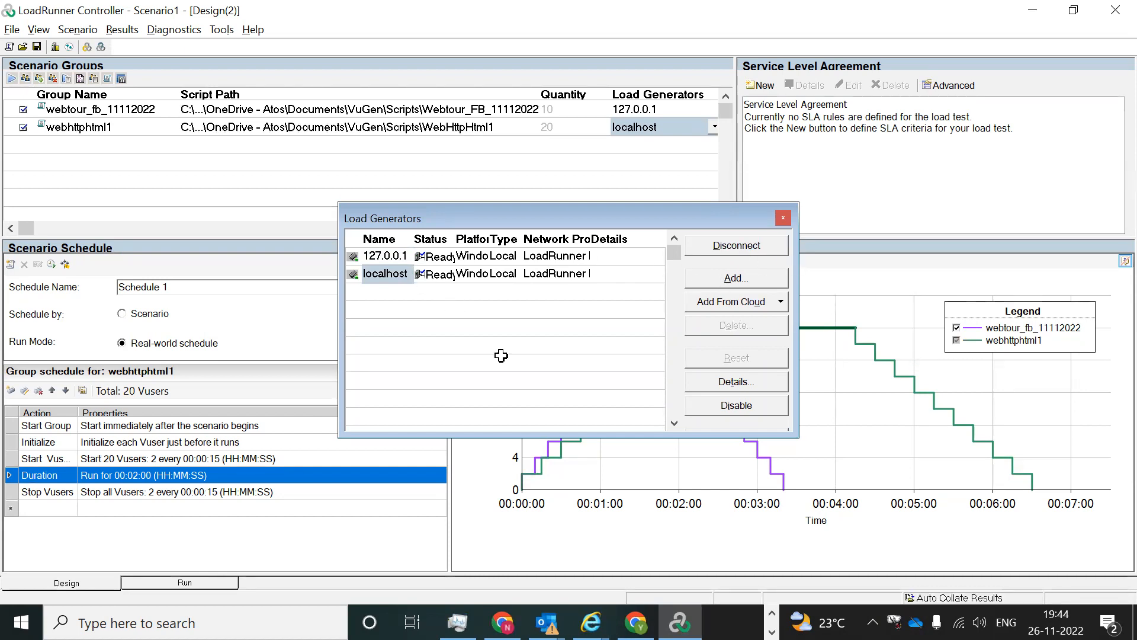
pyautogui.click(784, 216)
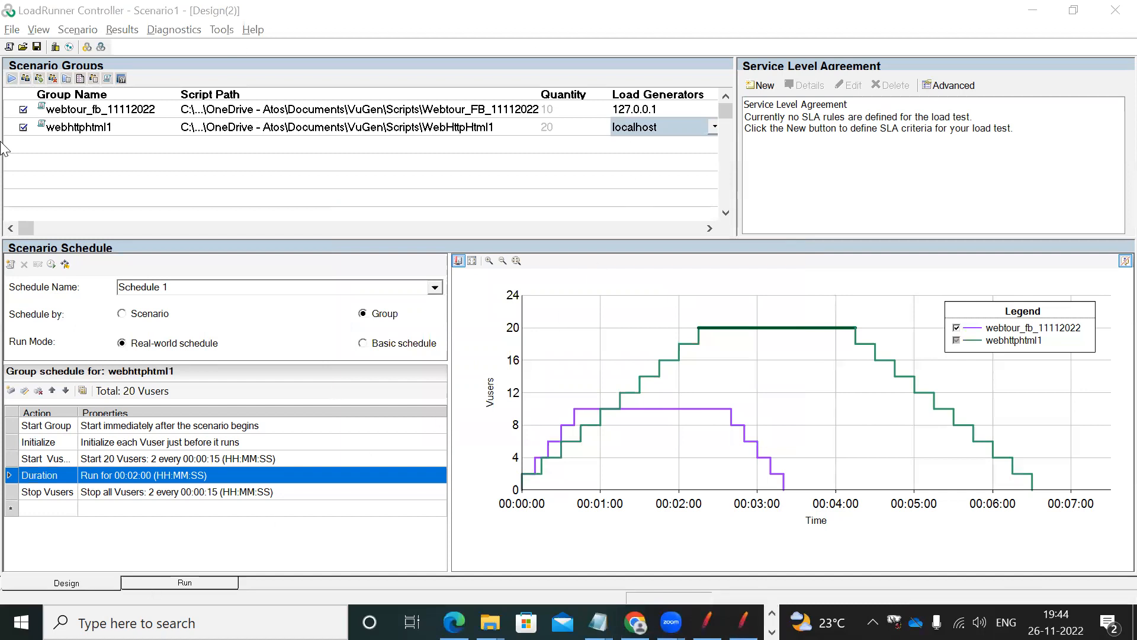
# - Switch to the scenario's run view and start the scenario
pyautogui.click(172, 583)
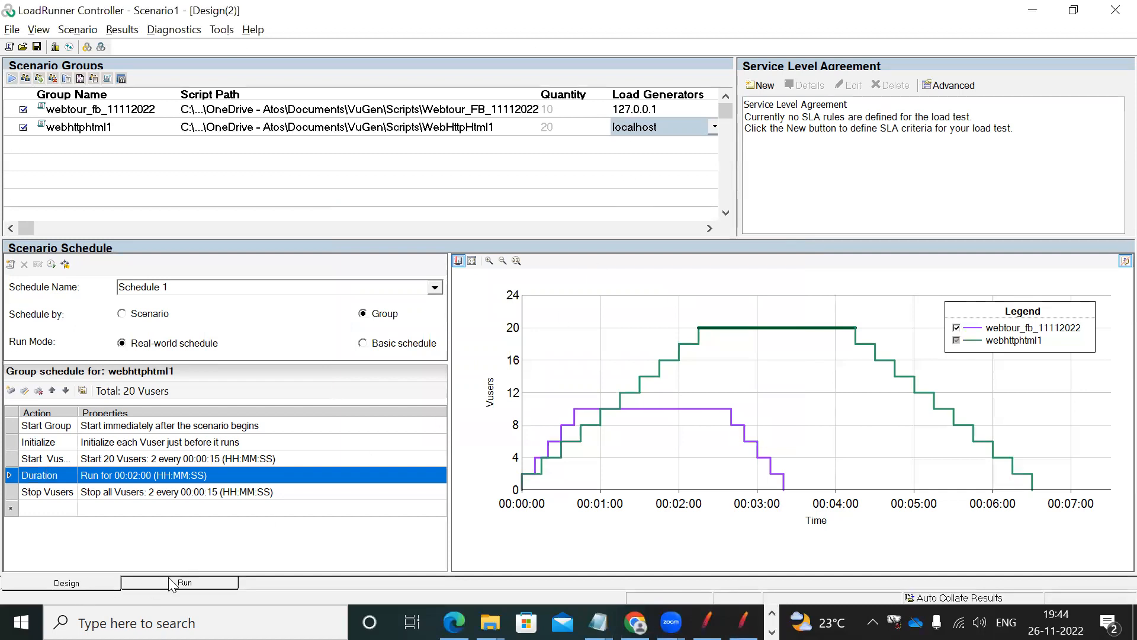
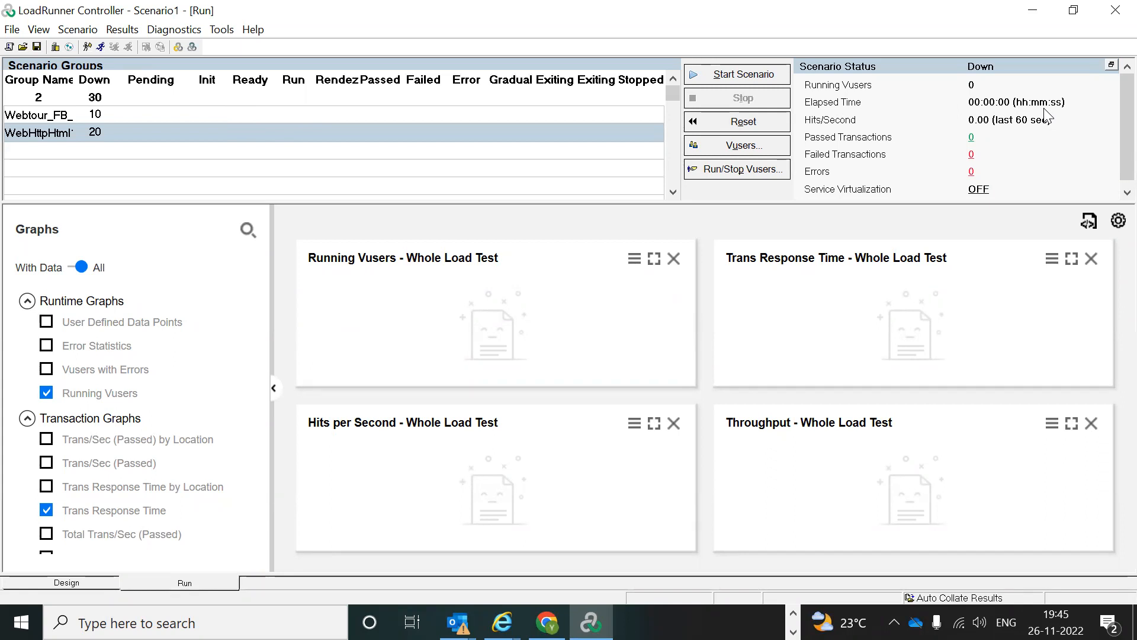
pyautogui.click(734, 77)
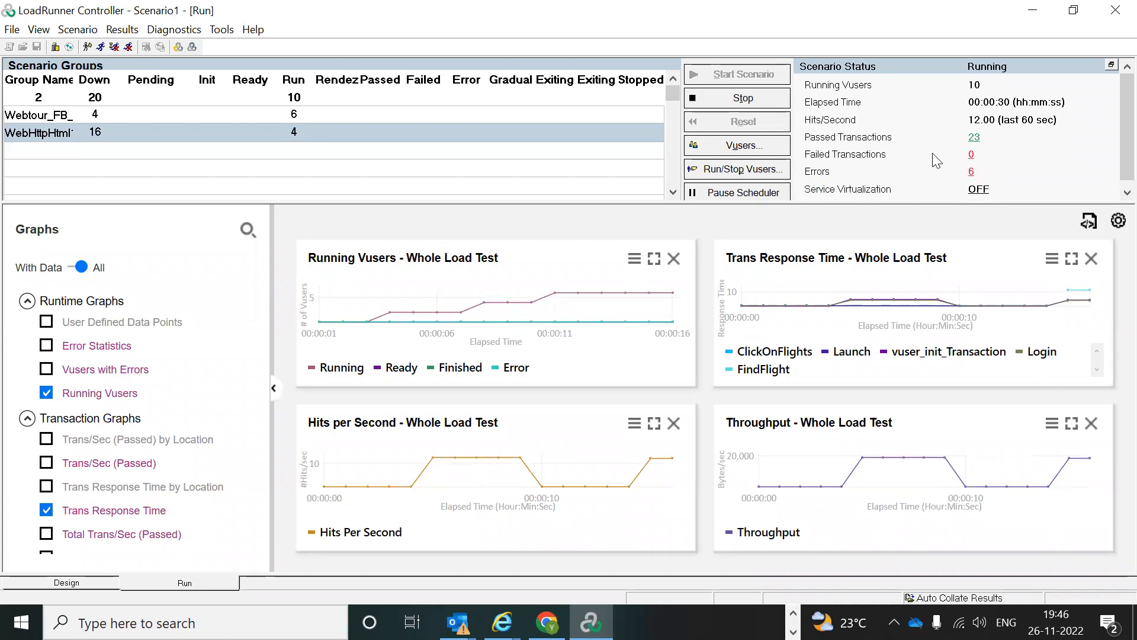
# - Inspect the run's error messages in the Output window, including the individual occurrences of error -13897, and close it
pyautogui.click(972, 172)
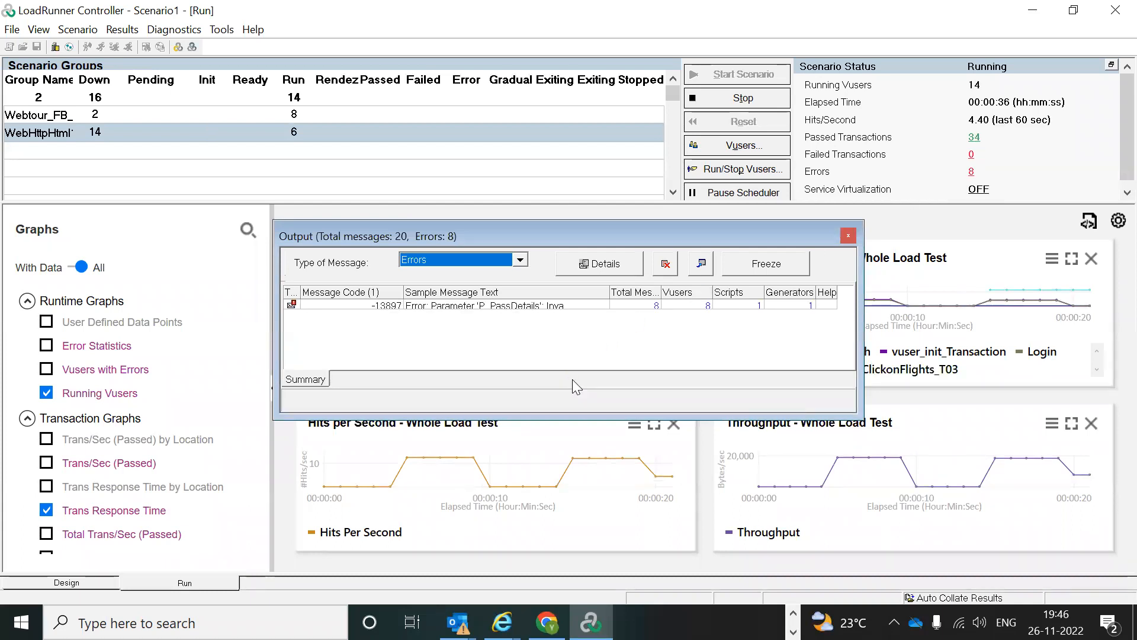
pyautogui.click(467, 314)
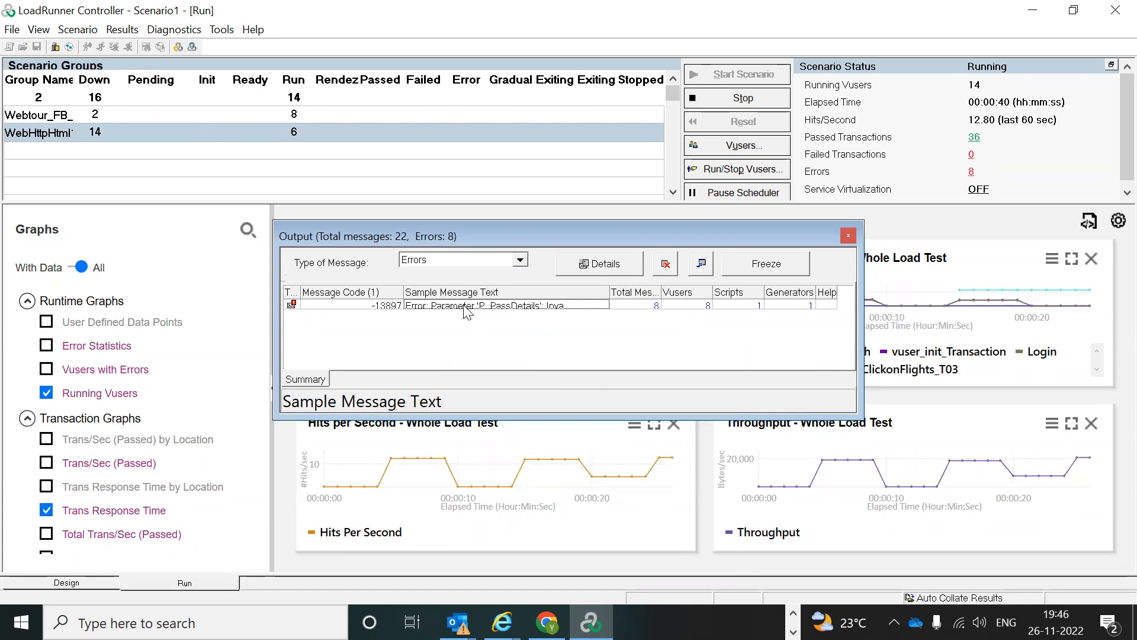
pyautogui.click(648, 311)
pyautogui.click(649, 311)
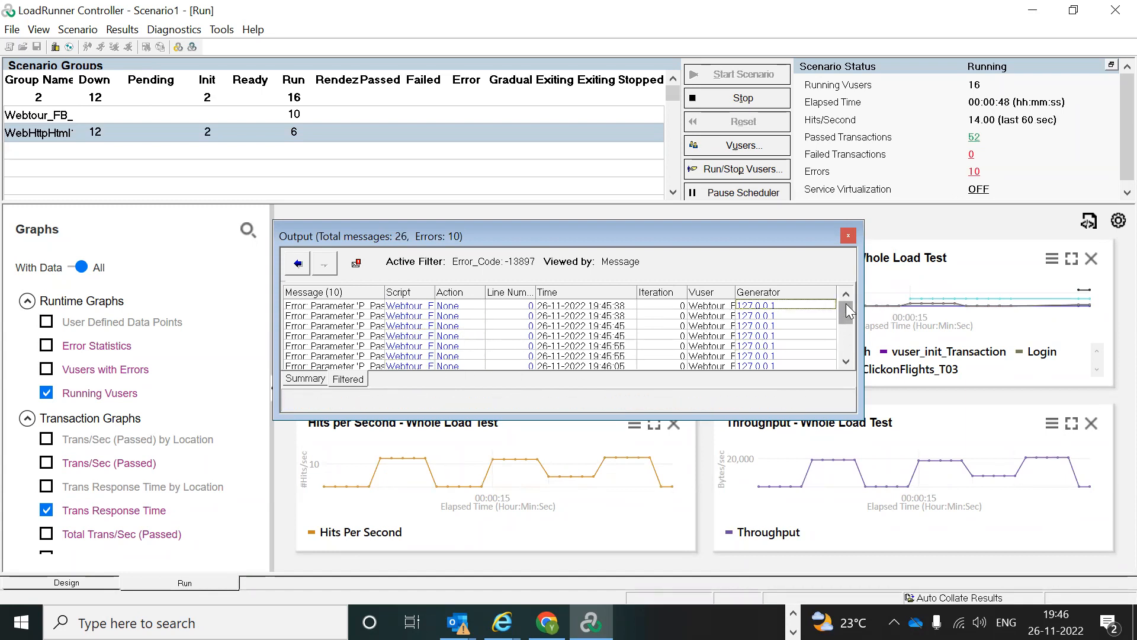
pyautogui.moveTo(848, 308); pyautogui.dragTo(848, 337)
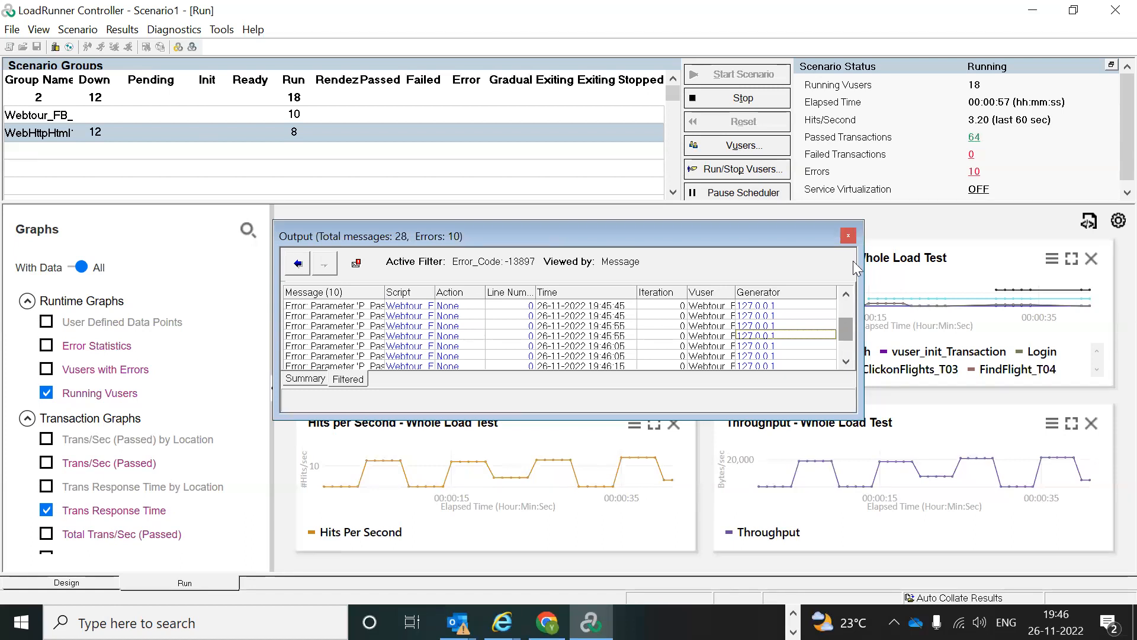
pyautogui.click(848, 237)
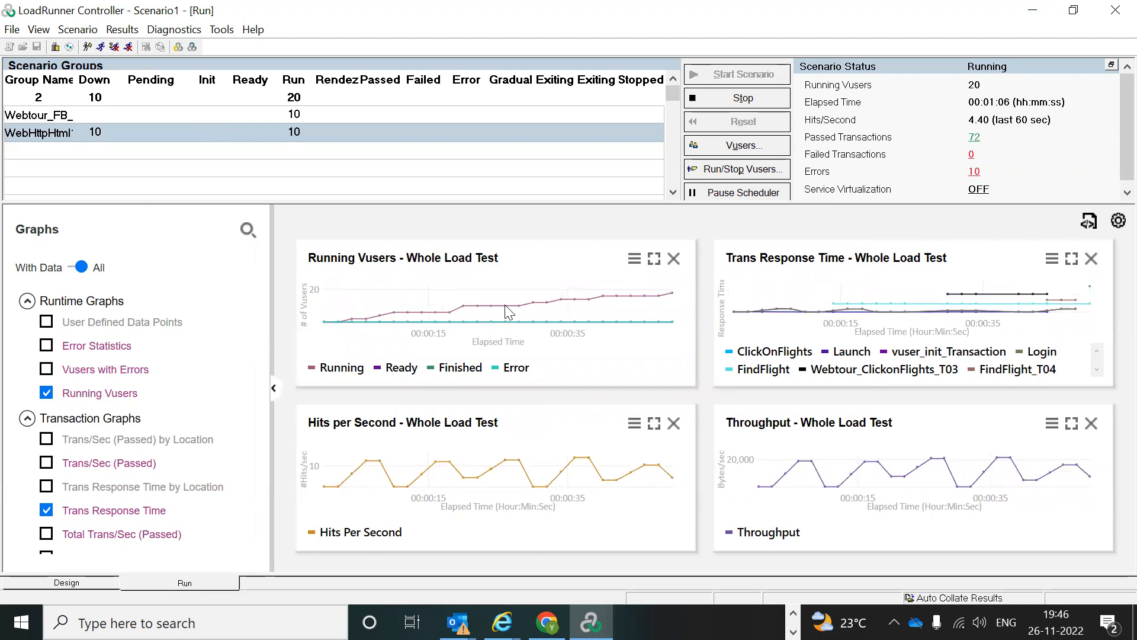
# - Enlarge the Running Vusers and Trans Response Time graphs one after the other to examine them, restoring each to normal size
pyautogui.click(433, 308)
pyautogui.doubleClick(434, 309)
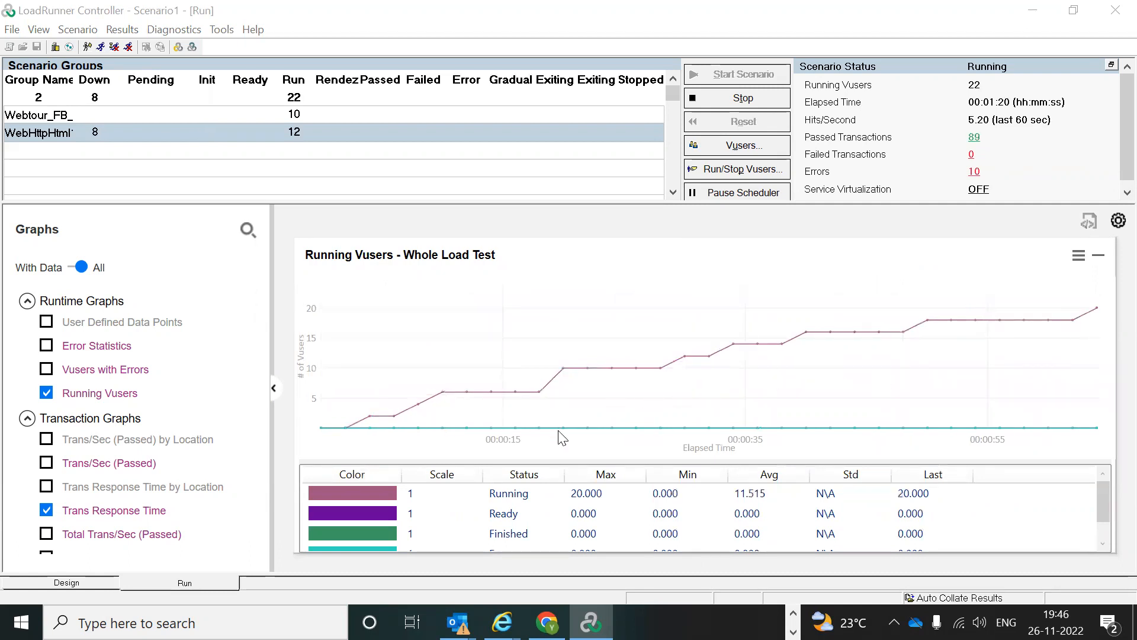
pyautogui.doubleClick(475, 339)
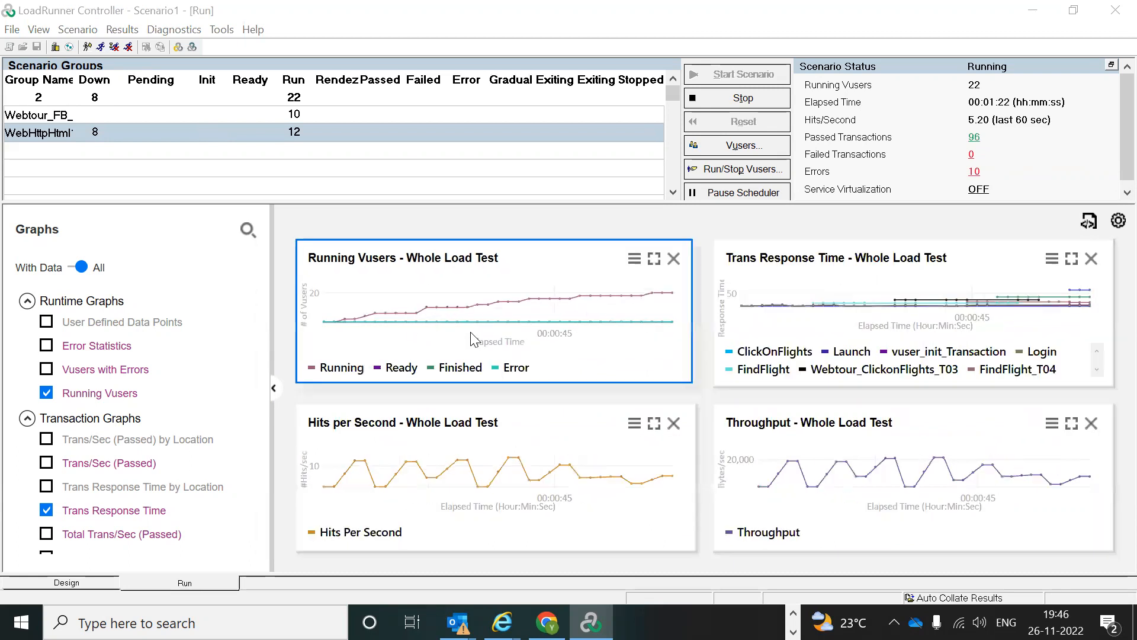
pyautogui.doubleClick(825, 316)
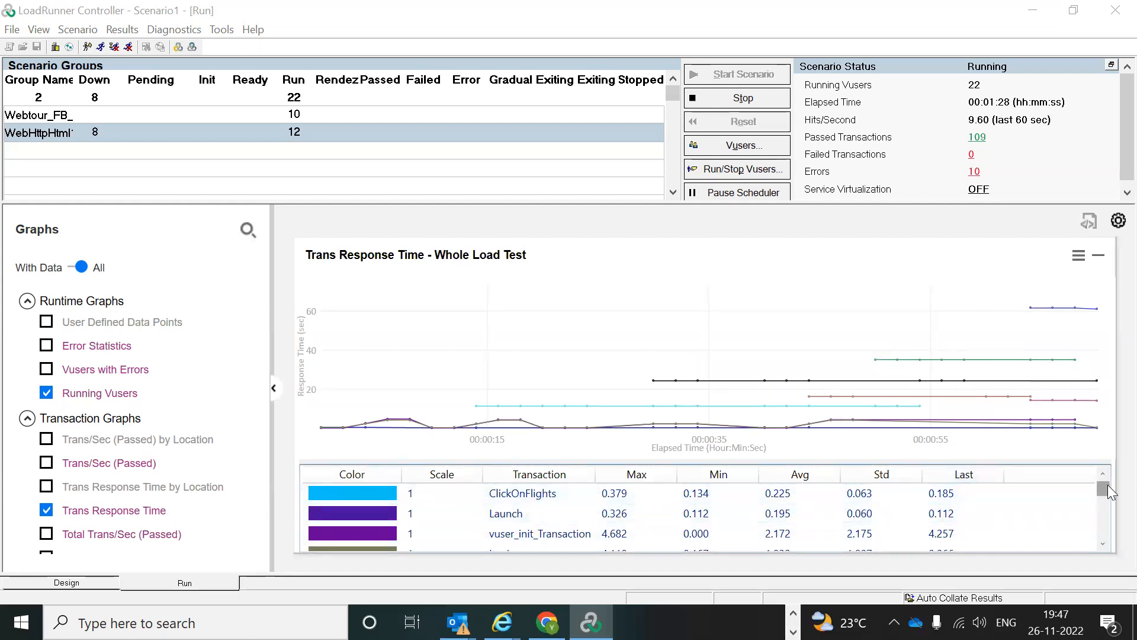
pyautogui.moveTo(1104, 488)
pyautogui.mouseDown()
pyautogui.moveTo(1103, 538)
pyautogui.moveTo(1095, 488)
pyautogui.mouseUp()
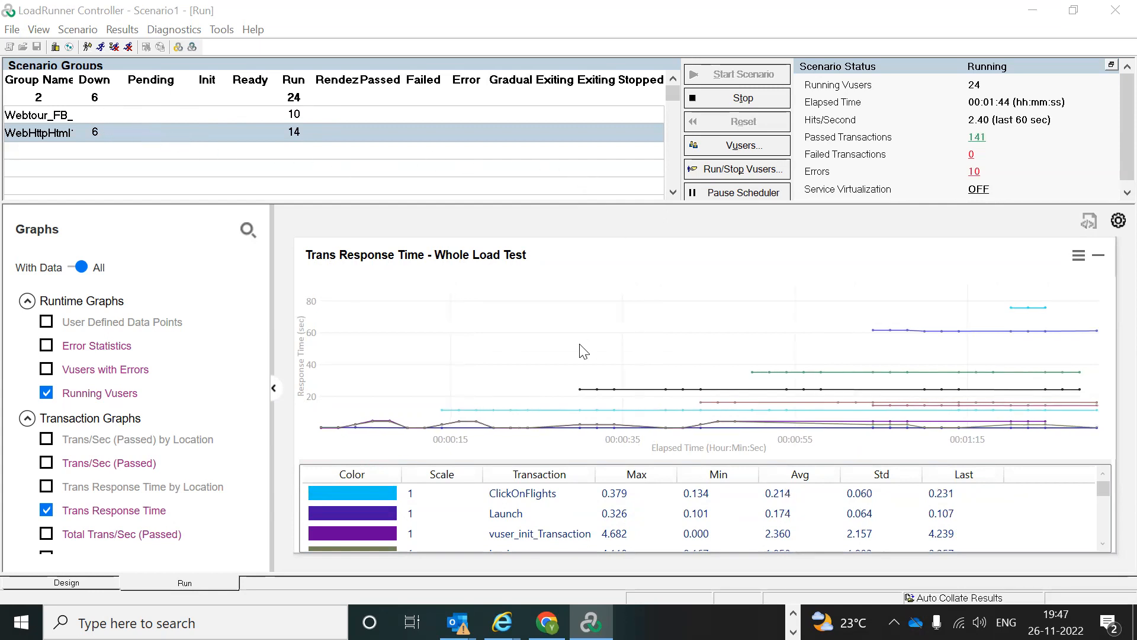
pyautogui.doubleClick(524, 377)
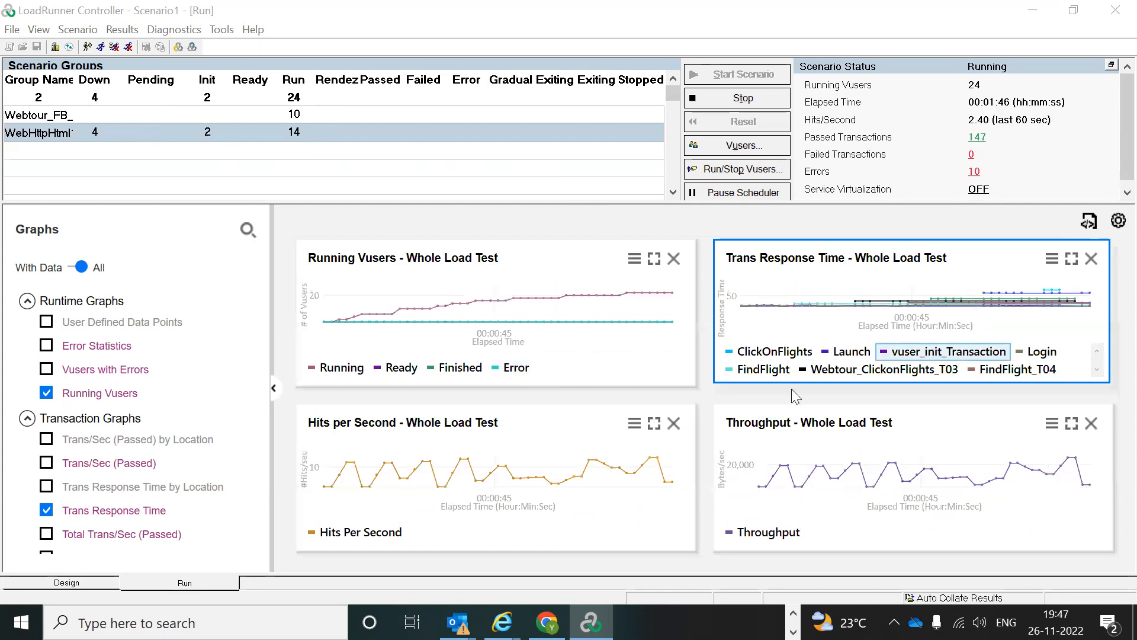
# - Enlarge the Hits per Second and Throughput graphs one after the other to examine them, restoring each to normal size
pyautogui.click(483, 462)
pyautogui.doubleClick(483, 462)
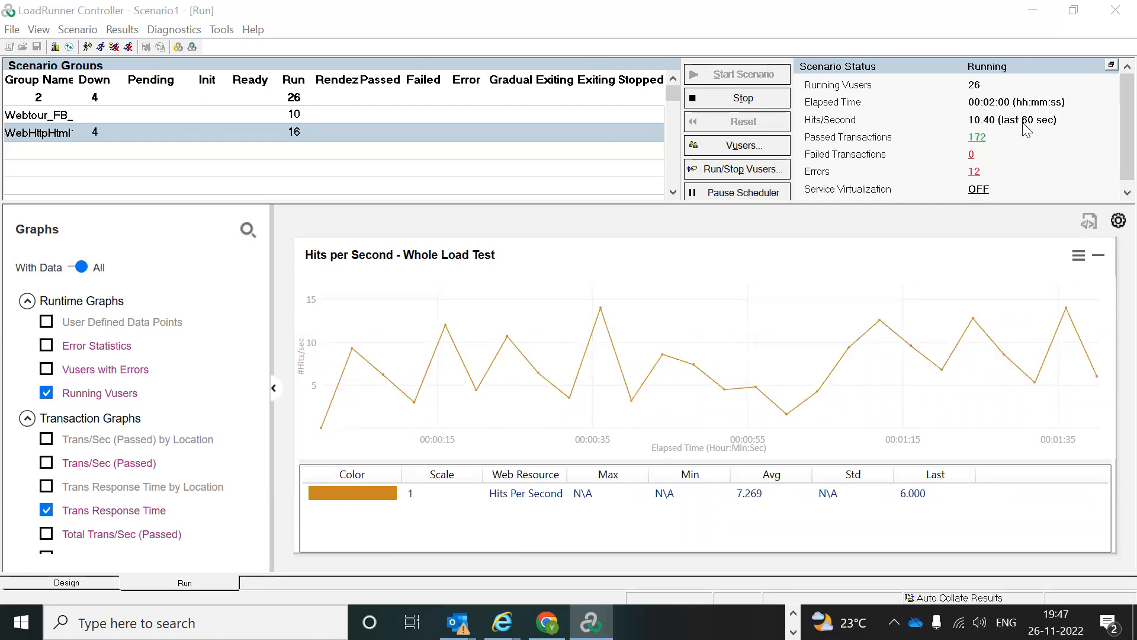
pyautogui.doubleClick(661, 375)
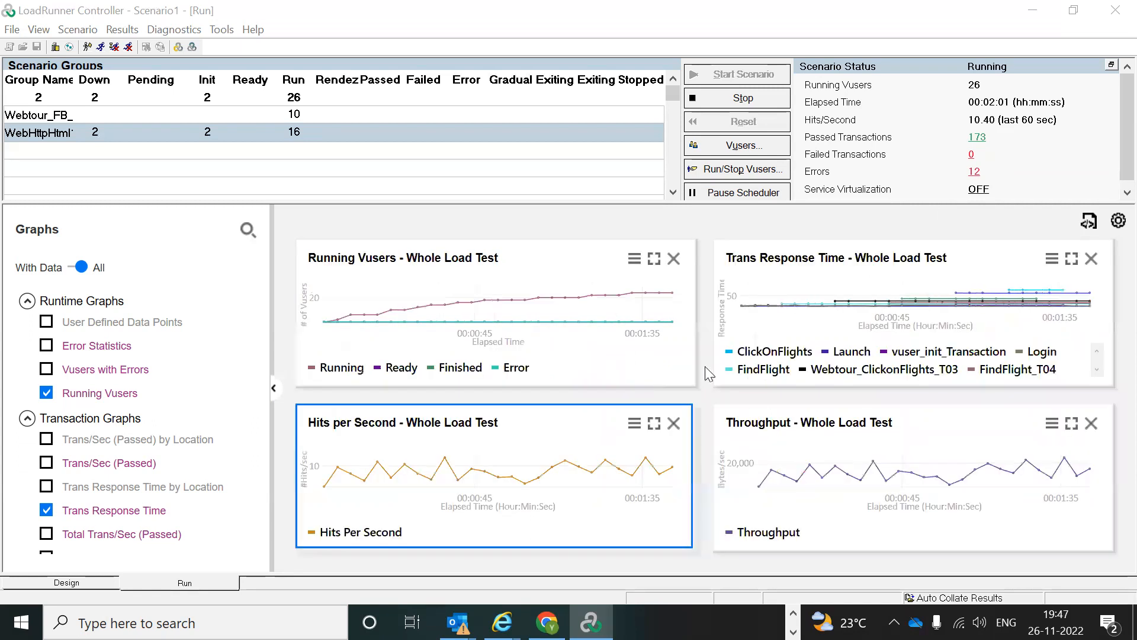
pyautogui.doubleClick(793, 472)
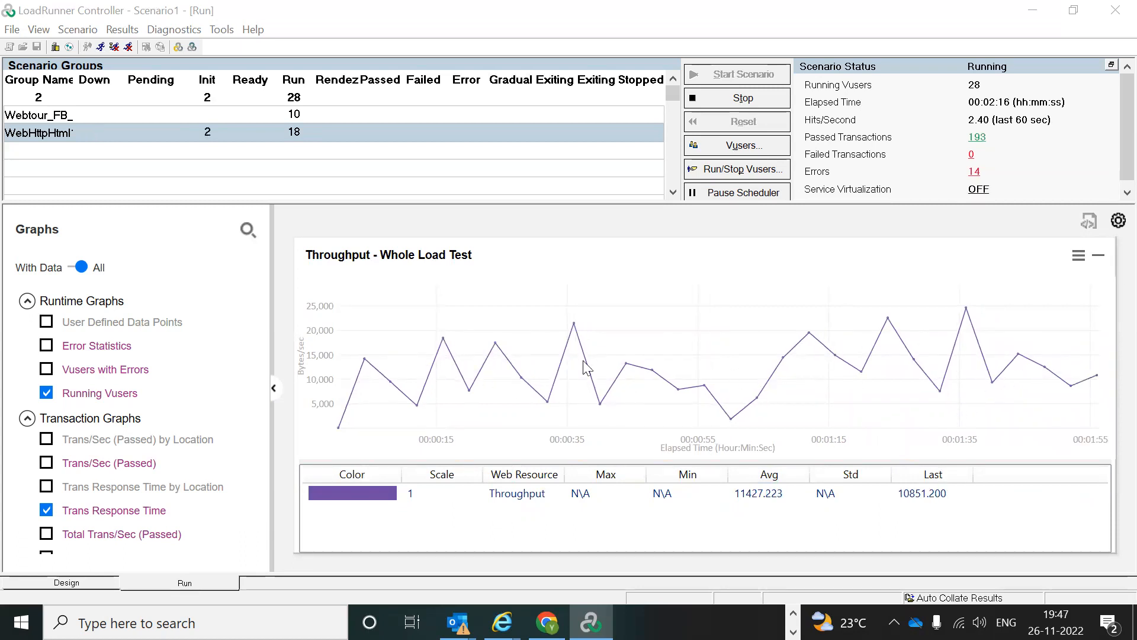
pyautogui.doubleClick(558, 354)
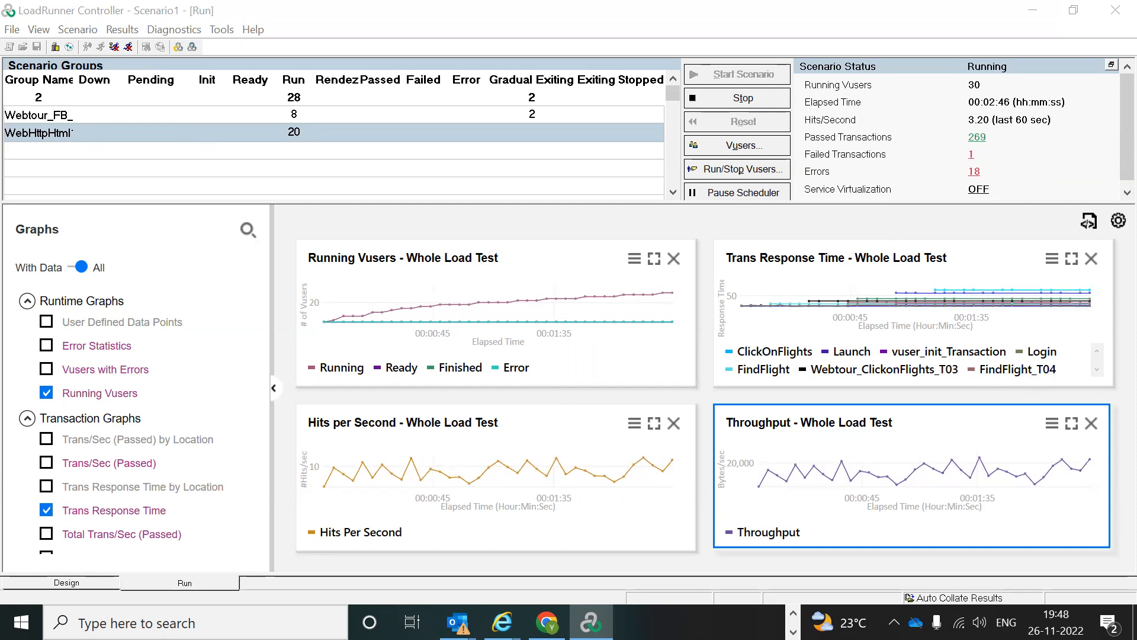
# - Open Windows Task Manager and expand it to the detailed view to examine the resource use of running processes
pyautogui.rightClick(703, 622)
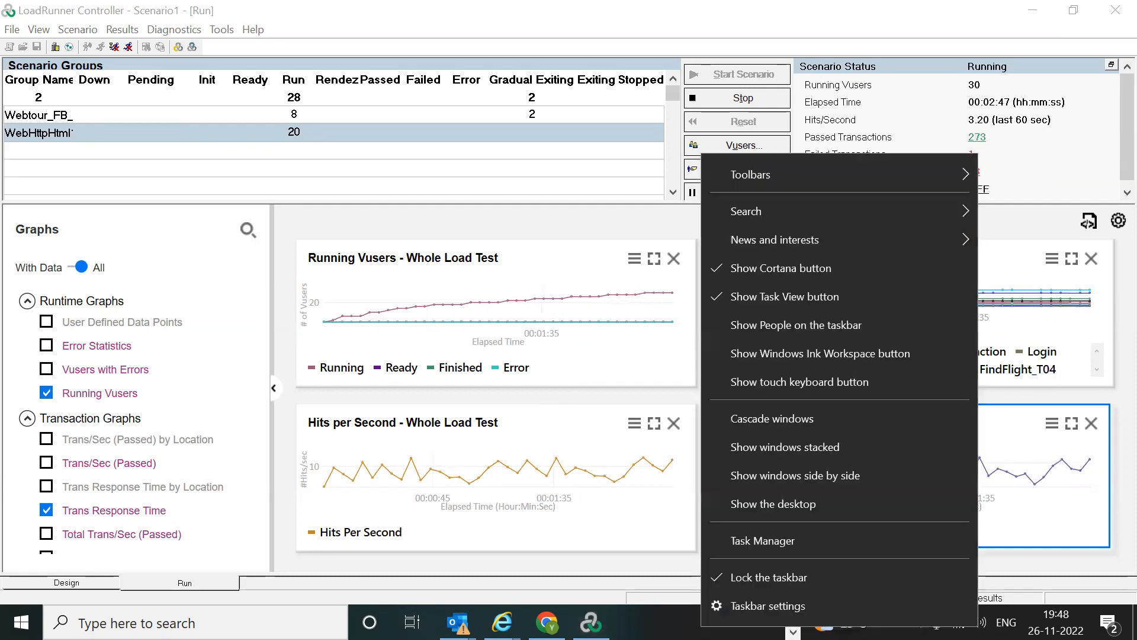
pyautogui.click(820, 539)
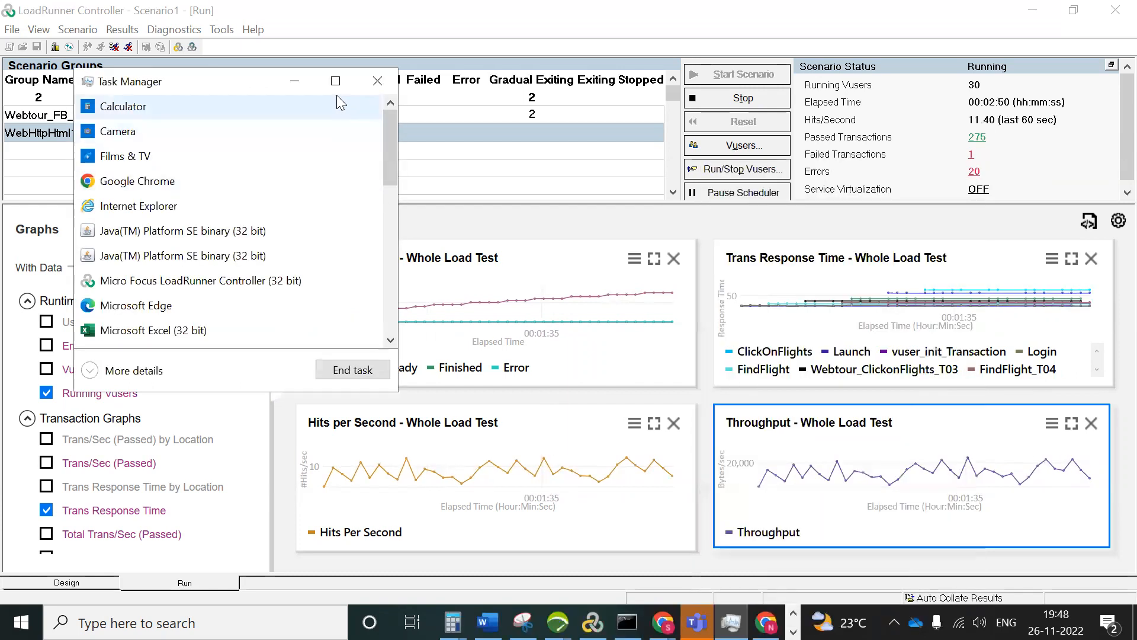
pyautogui.click(334, 75)
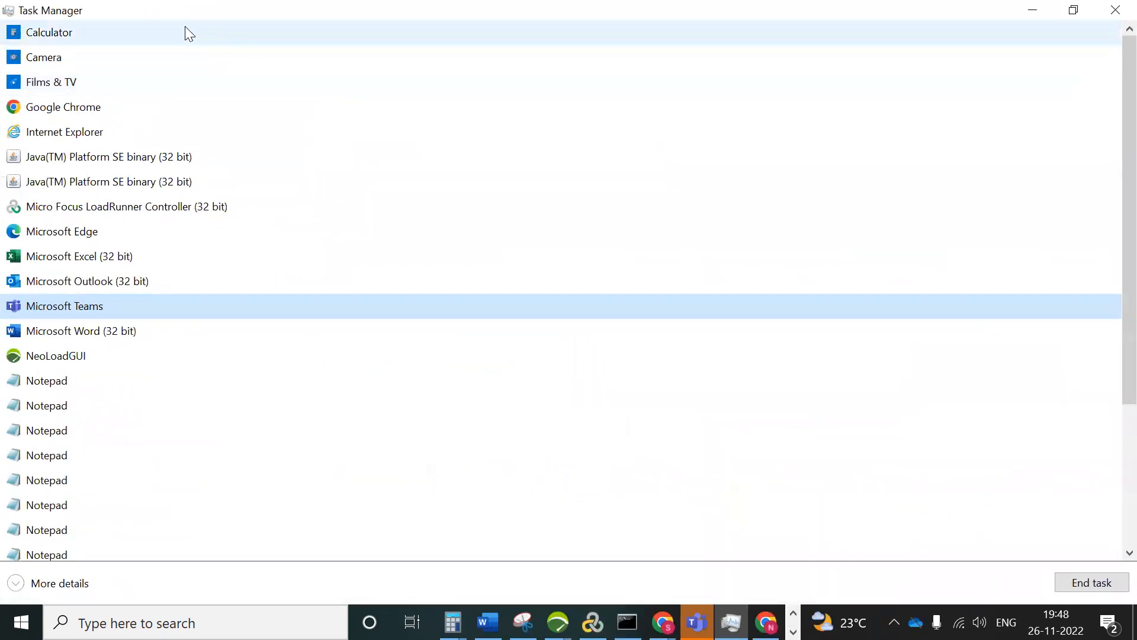
pyautogui.click(81, 582)
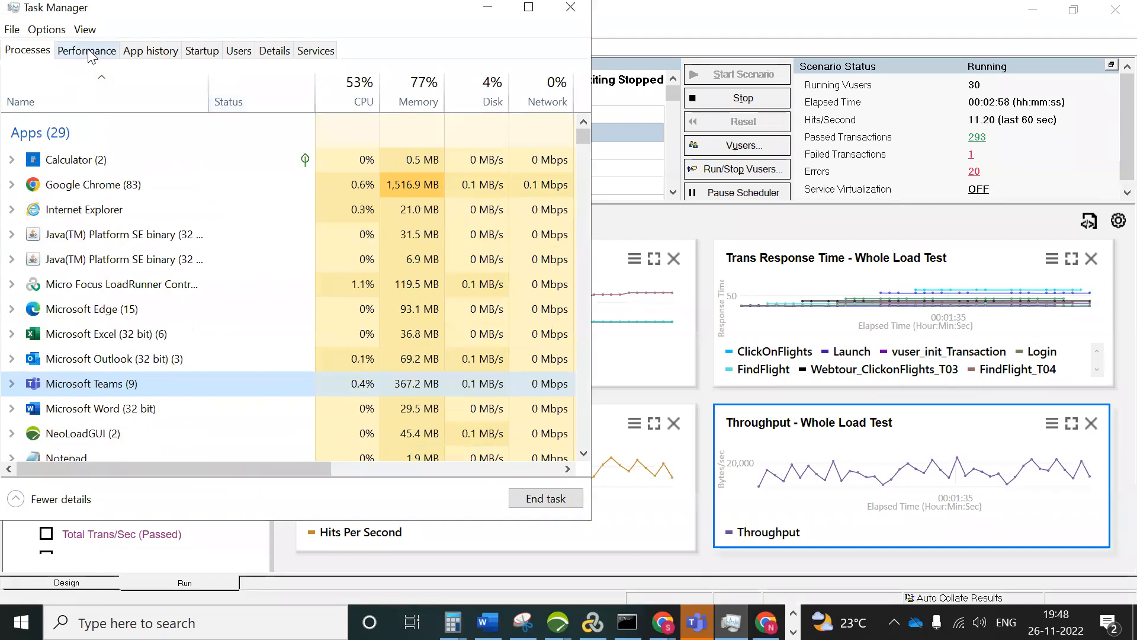
# - Examine the CPU and memory performance graphs in Task Manager and minimise it
pyautogui.click(88, 51)
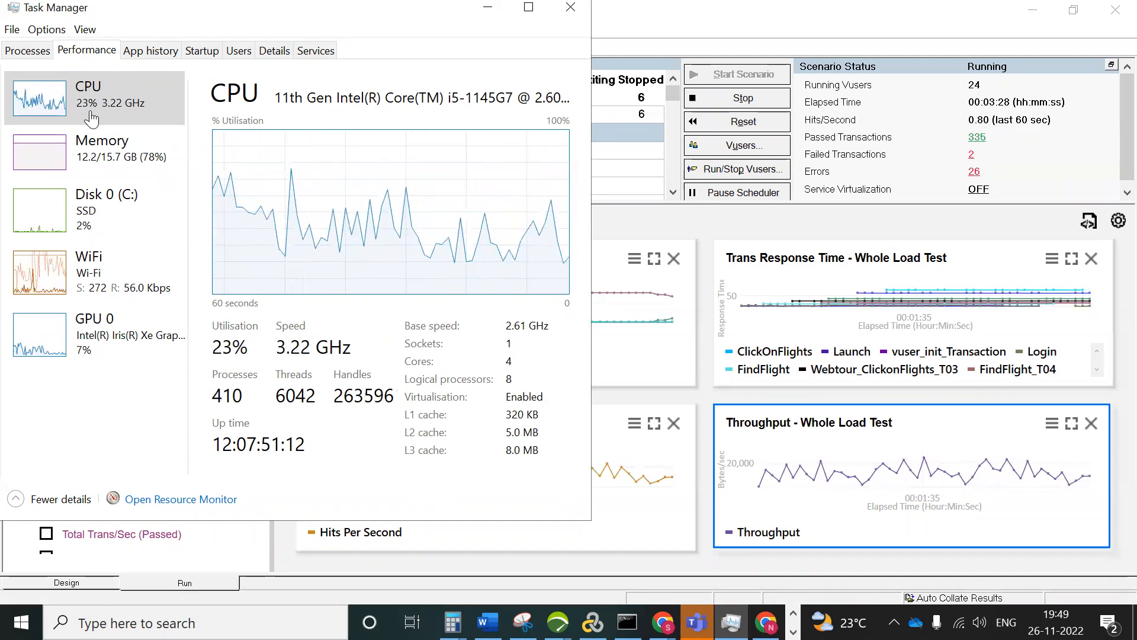
pyautogui.click(113, 166)
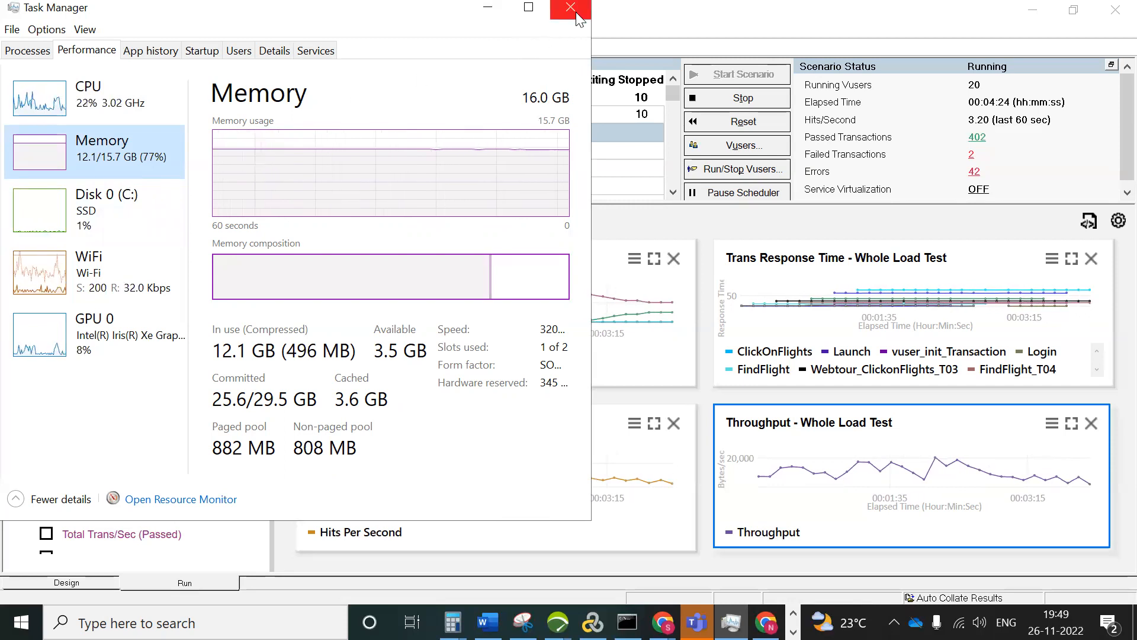
pyautogui.click(488, 12)
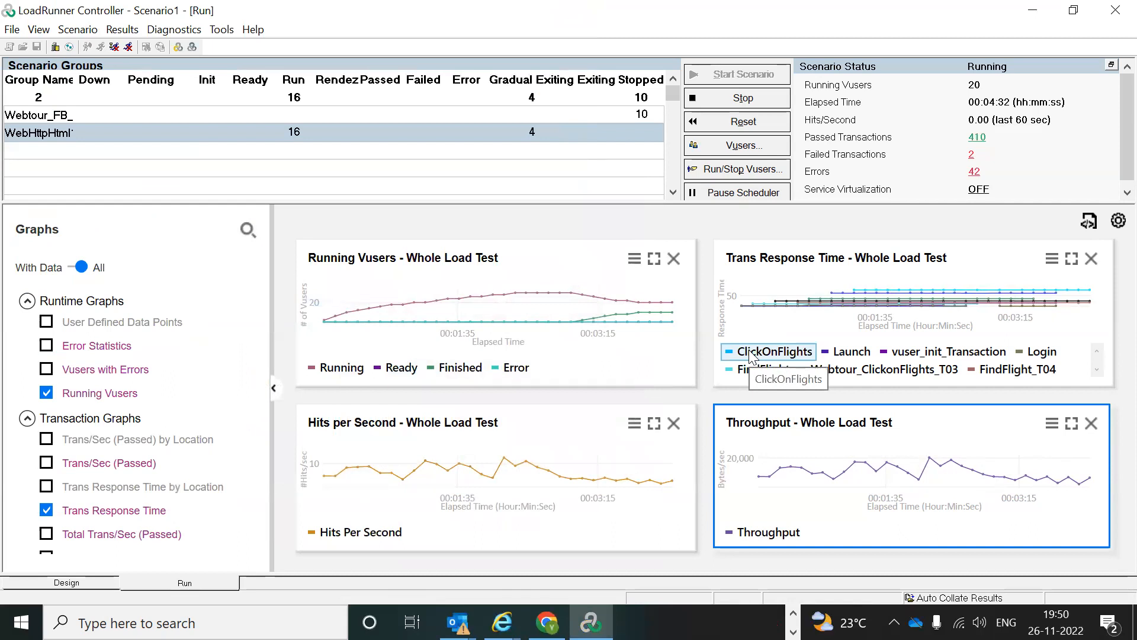
# - Open the run's failed transactions breakdown and enlarge its window to show full transaction names and more rows
pyautogui.click(975, 156)
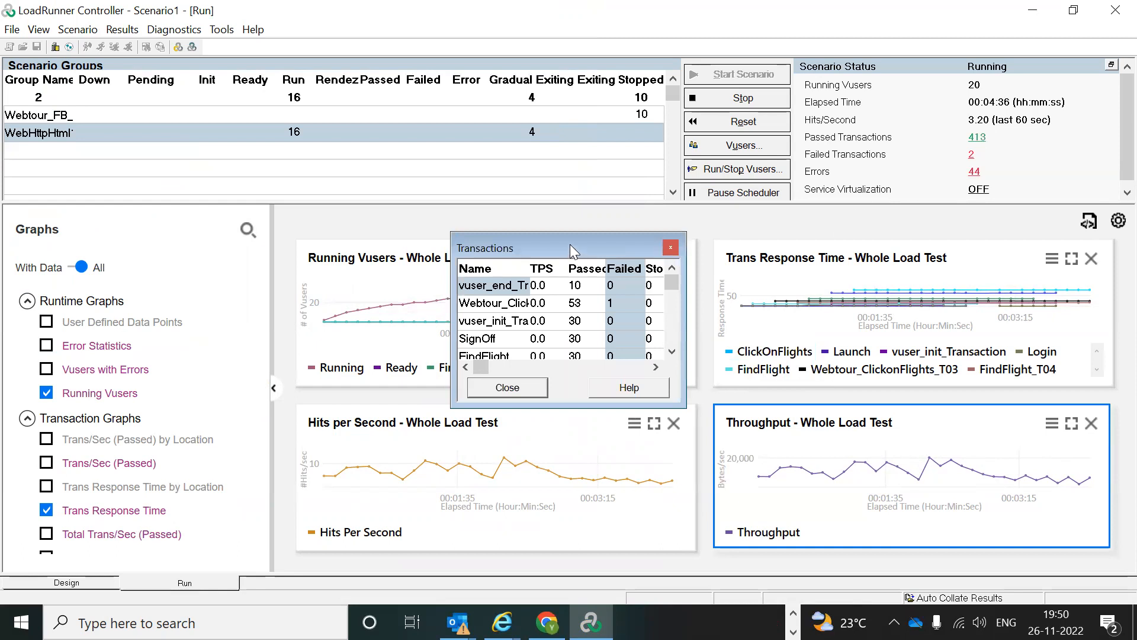
pyautogui.moveTo(570, 244); pyautogui.dragTo(391, 192)
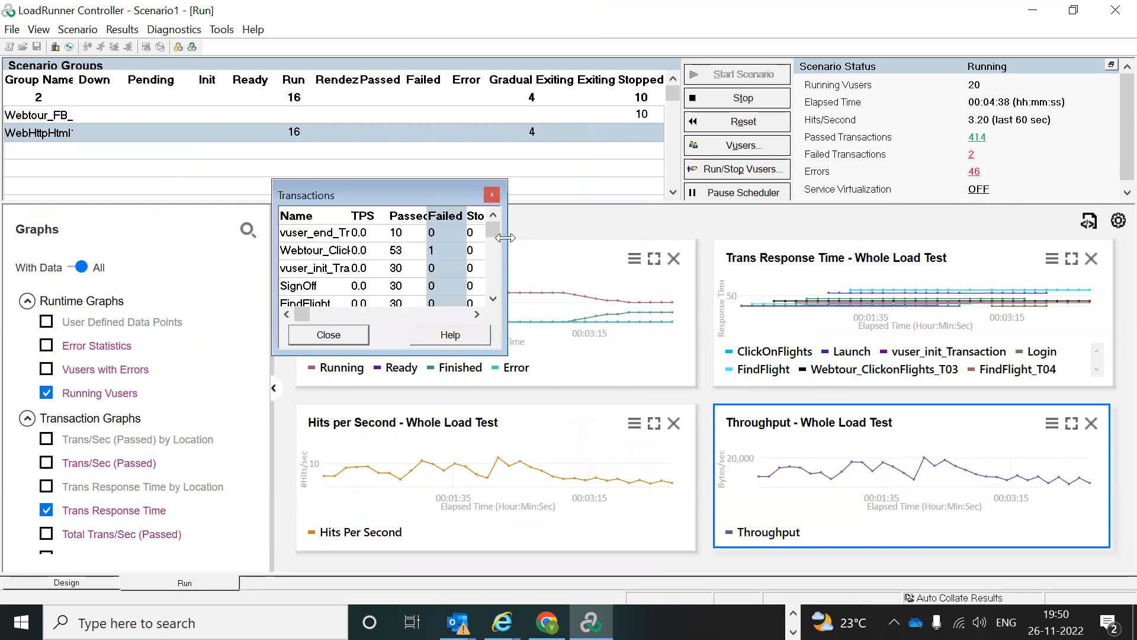
pyautogui.moveTo(505, 238); pyautogui.dragTo(801, 230)
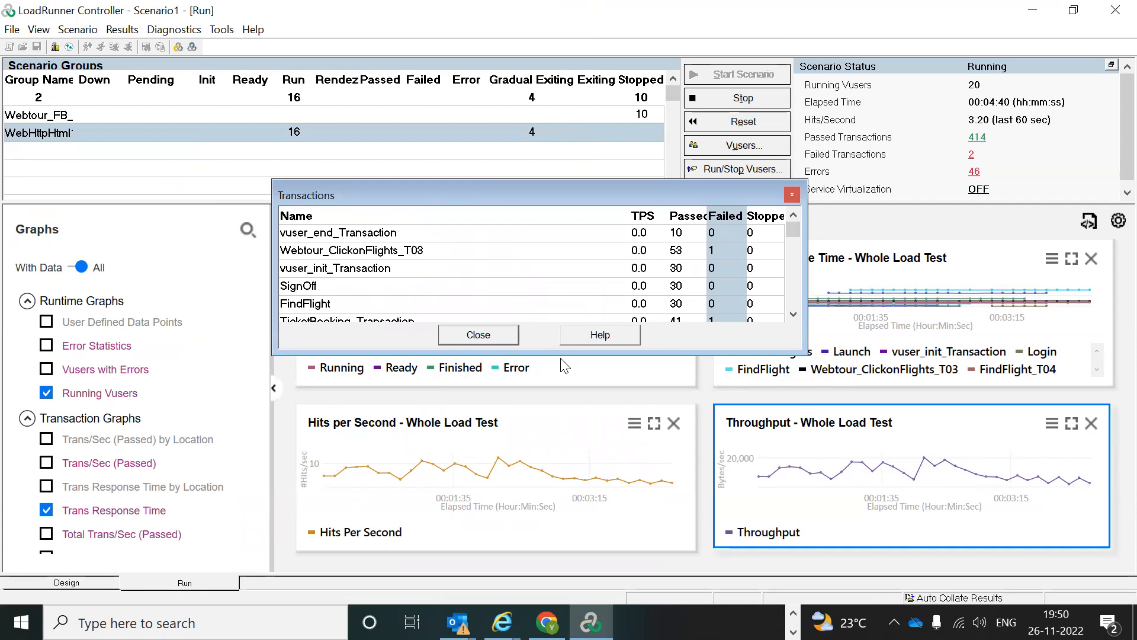
pyautogui.moveTo(560, 353); pyautogui.dragTo(587, 477)
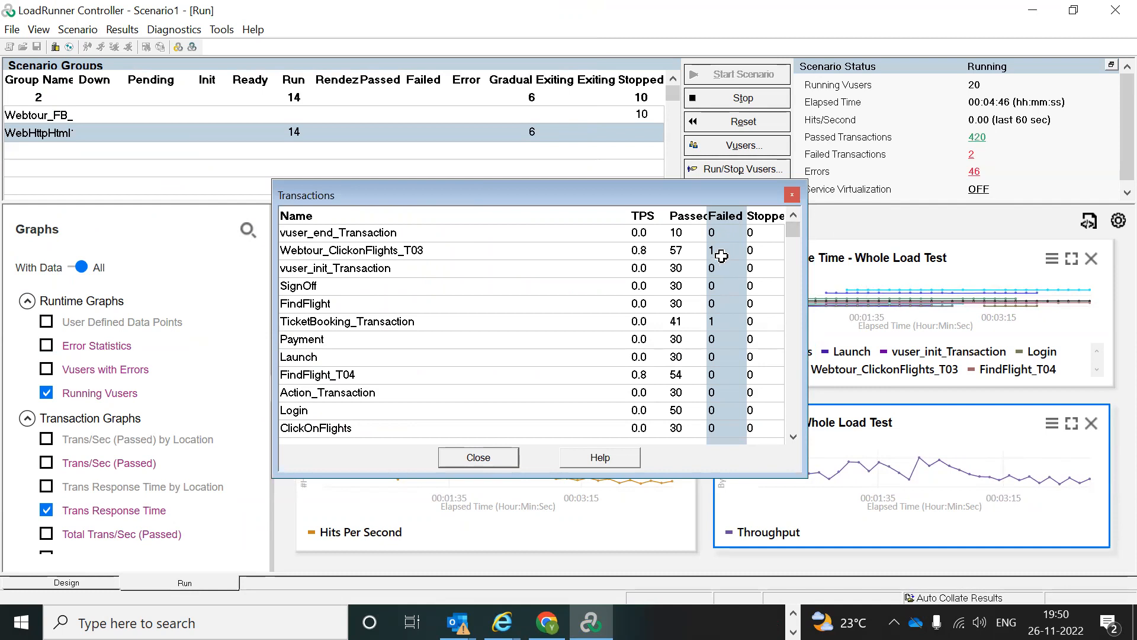
# - Check the failed counts of Webtour_ClickonFlights_T03 and TicketBooking_Transaction, review the rest of the list, and close the Transactions window
pyautogui.click(721, 256)
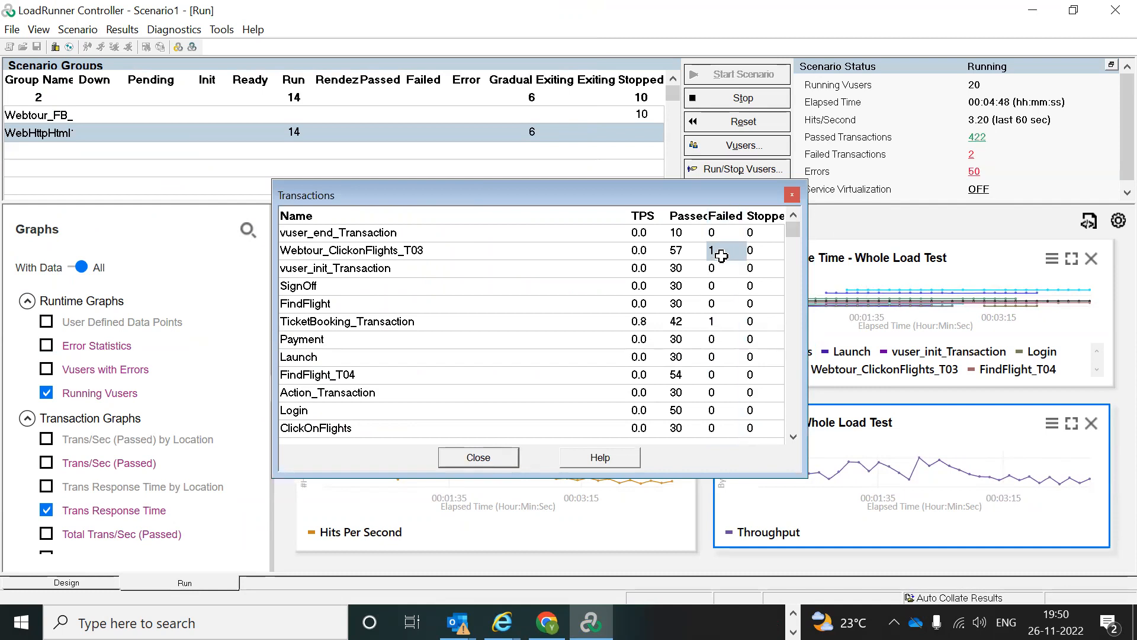
pyautogui.click(716, 320)
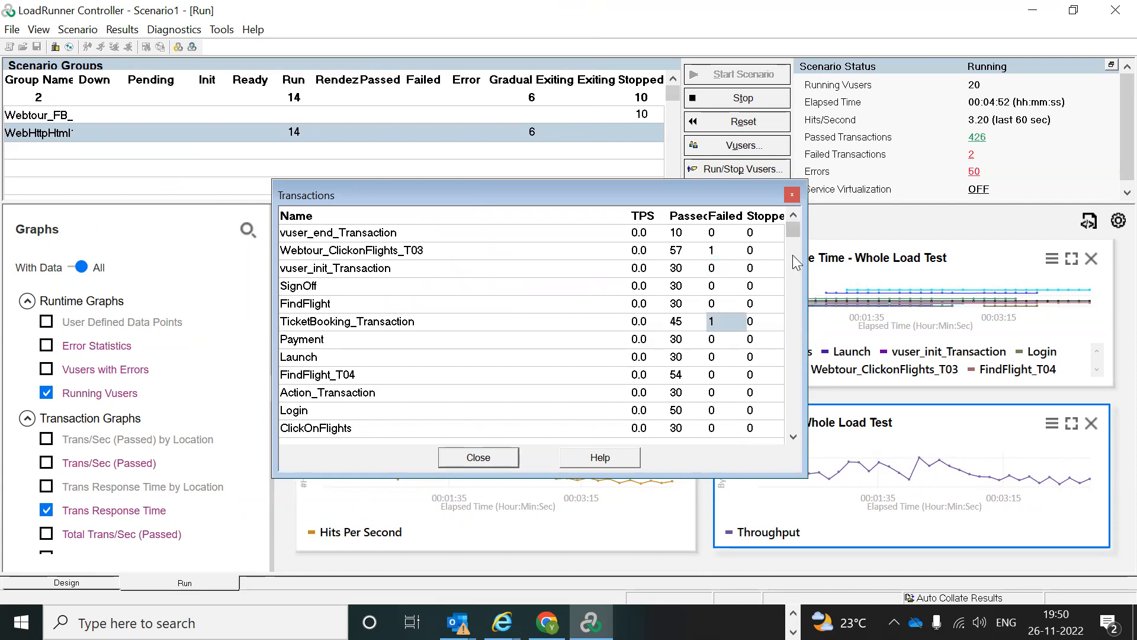
pyautogui.click(793, 437)
pyautogui.click(794, 437)
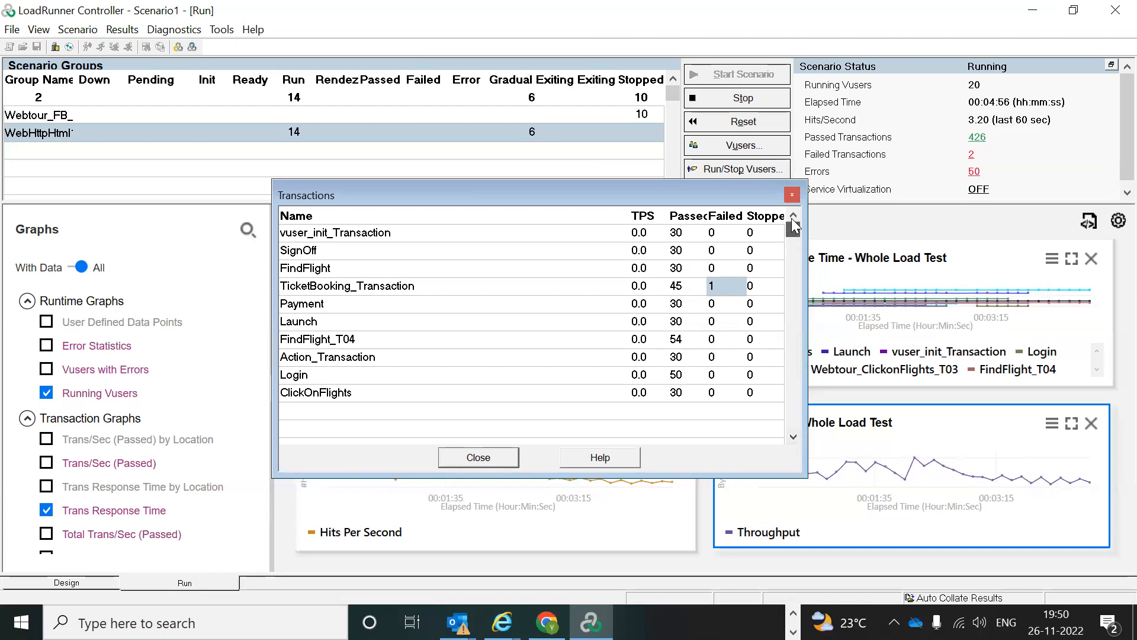
pyautogui.click(791, 220)
pyautogui.click(792, 220)
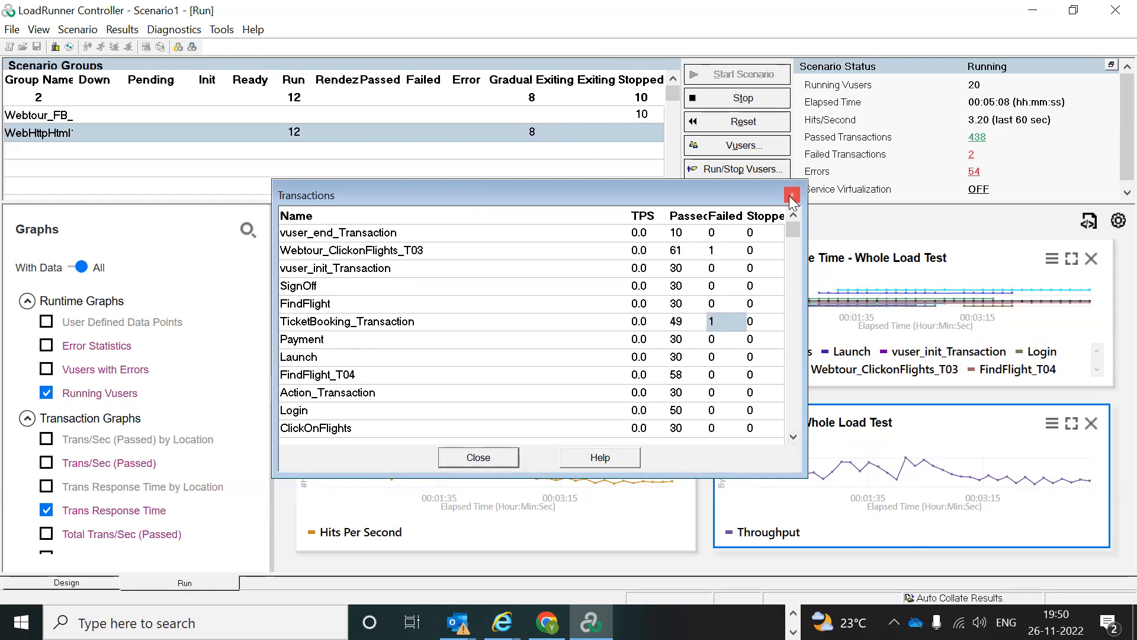
pyautogui.click(793, 197)
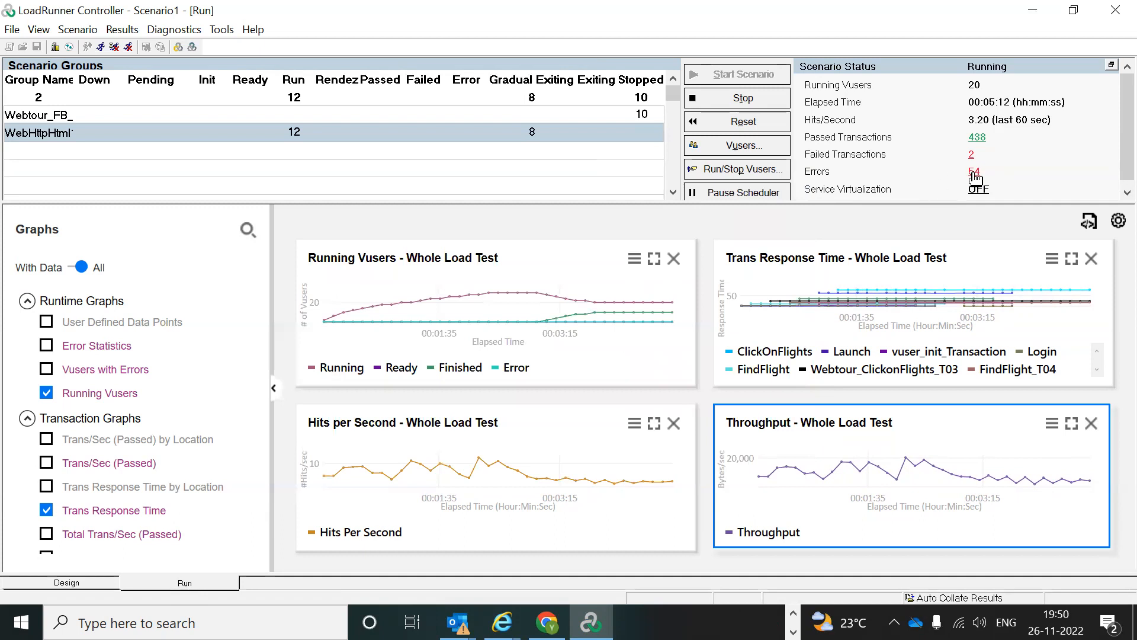
# - Open the run's errors in a taller Output window and list the individual occurrences of error -13897
pyautogui.click(974, 172)
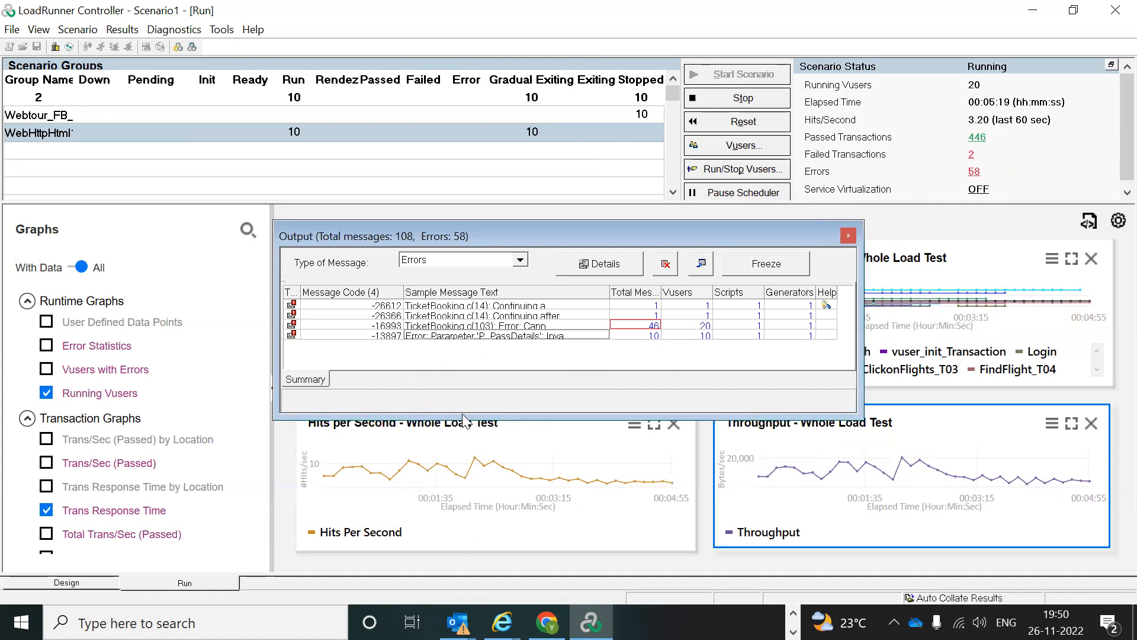
pyautogui.moveTo(491, 415); pyautogui.dragTo(495, 526)
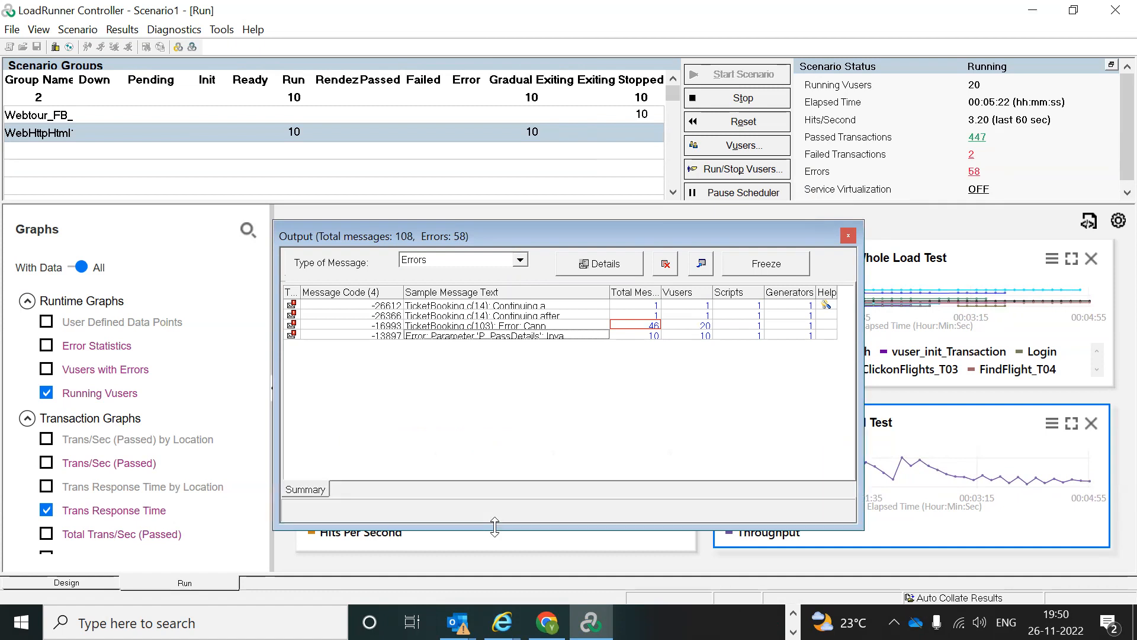
pyautogui.click(652, 328)
pyautogui.click(636, 336)
pyautogui.click(536, 335)
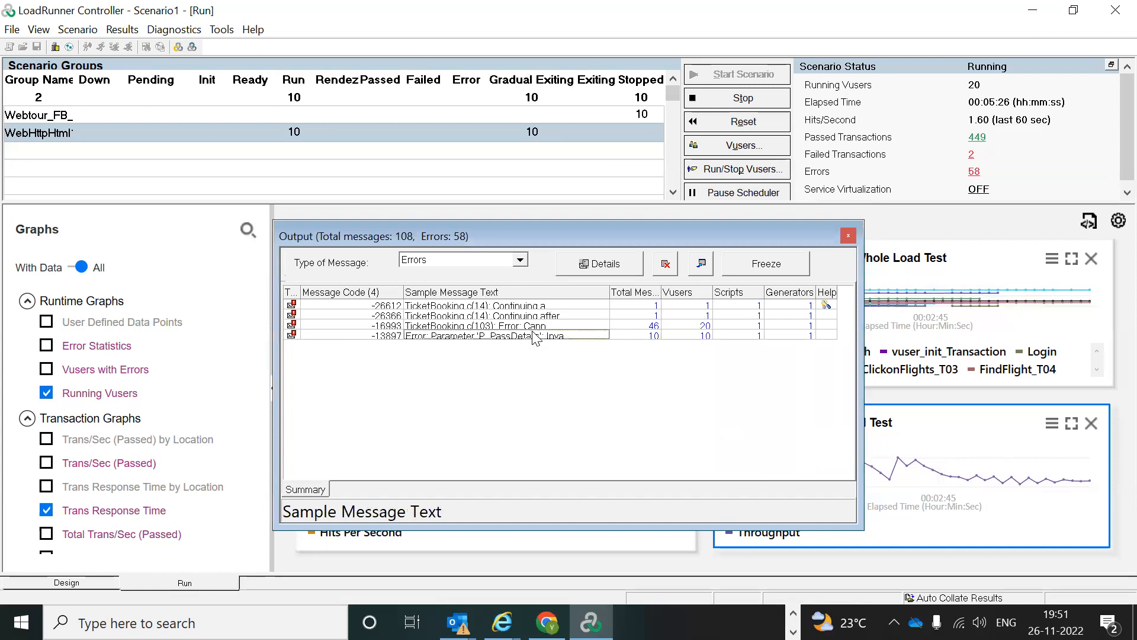
pyautogui.click(652, 336)
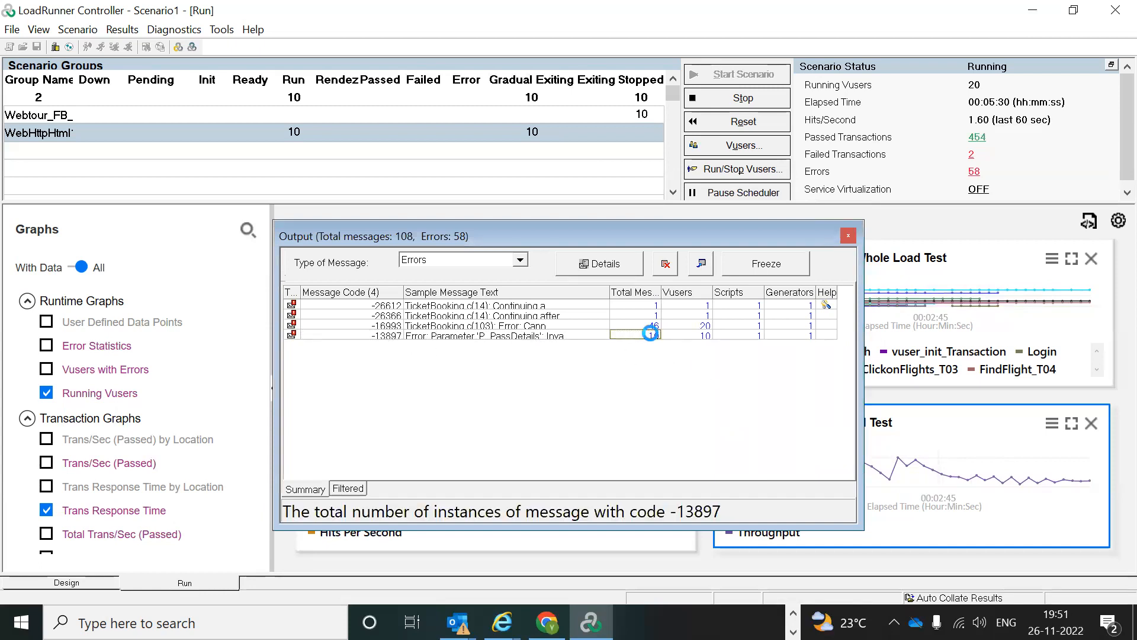
pyautogui.click(652, 336)
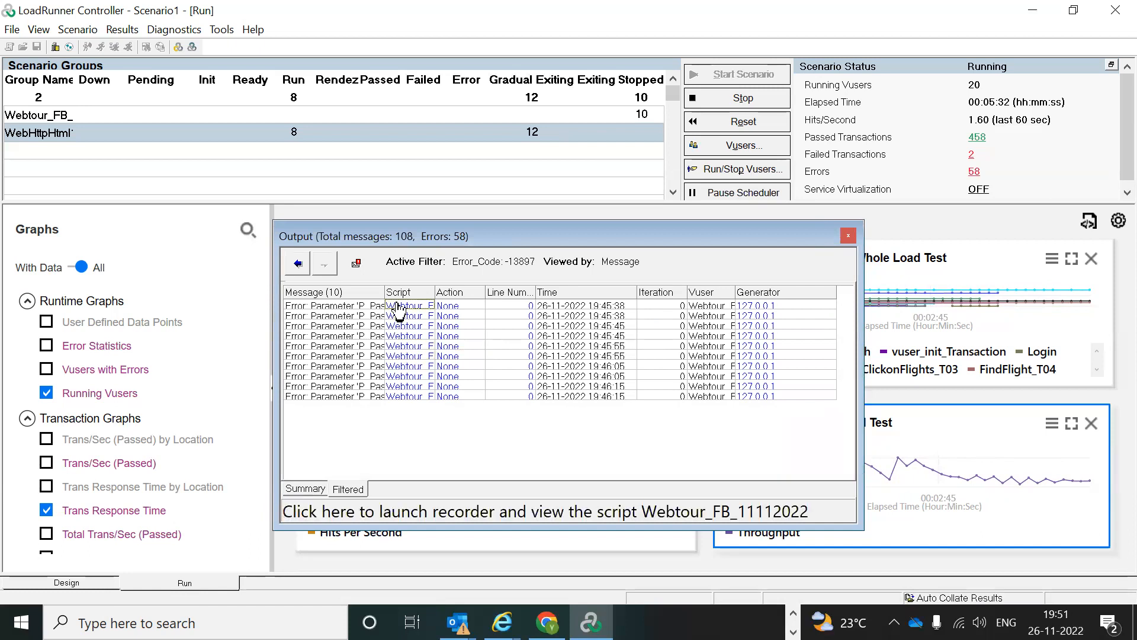
# - Open the script behind error -13897 in Virtual User Generator, widening the Message and Script columns in the Controller's error list to read them
pyautogui.click(399, 308)
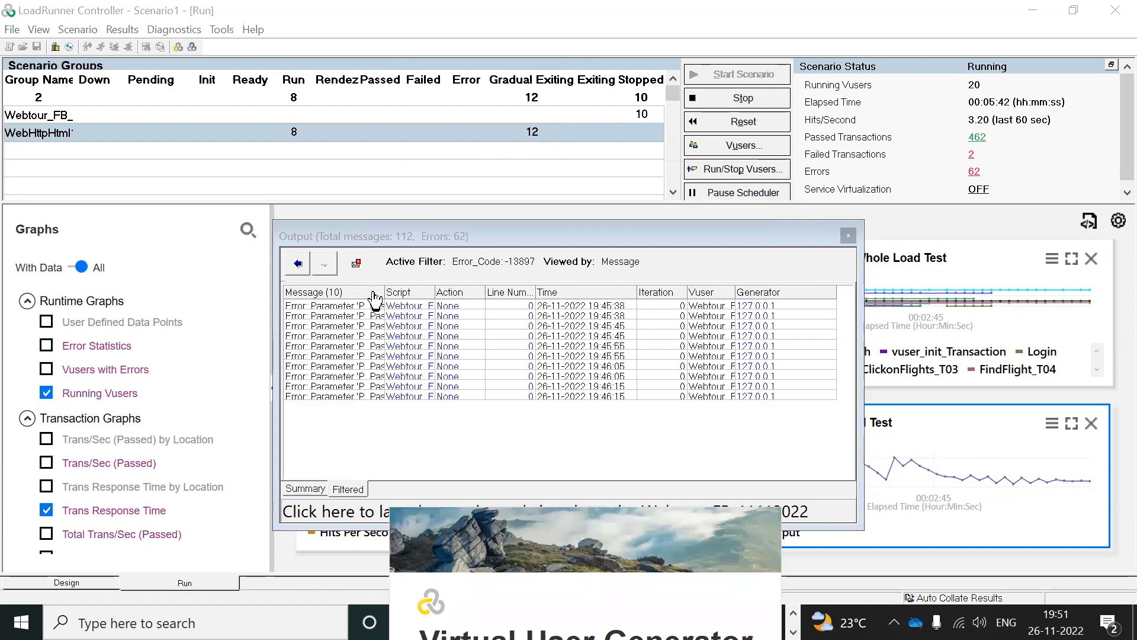
pyautogui.moveTo(379, 290); pyautogui.dragTo(585, 290)
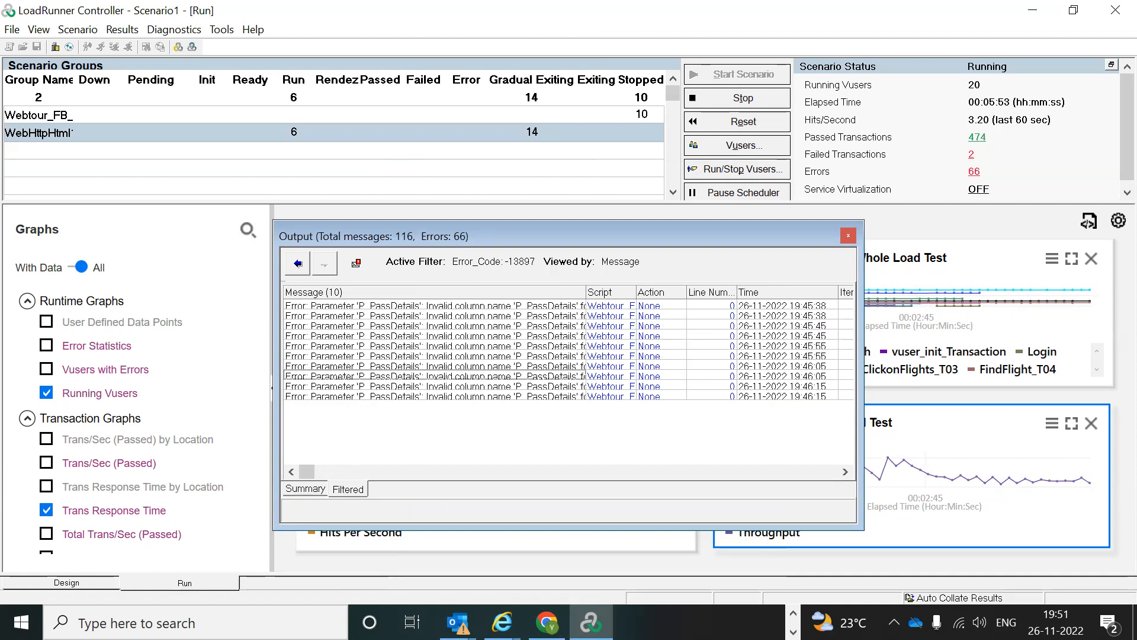
pyautogui.click(793, 614)
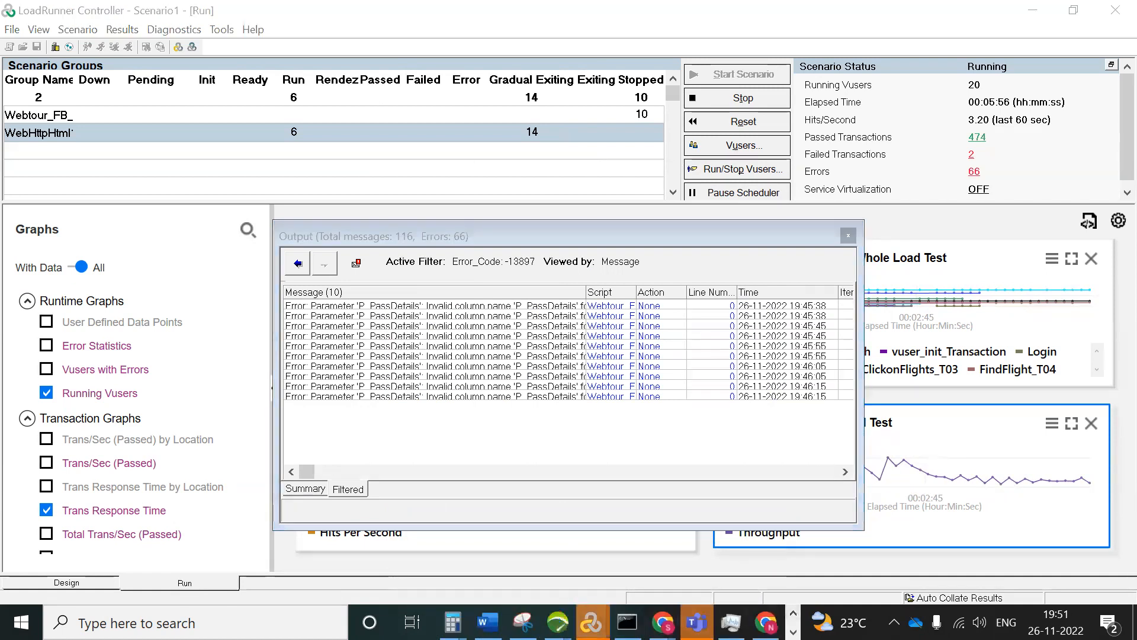
pyautogui.click(592, 622)
pyautogui.click(518, 510)
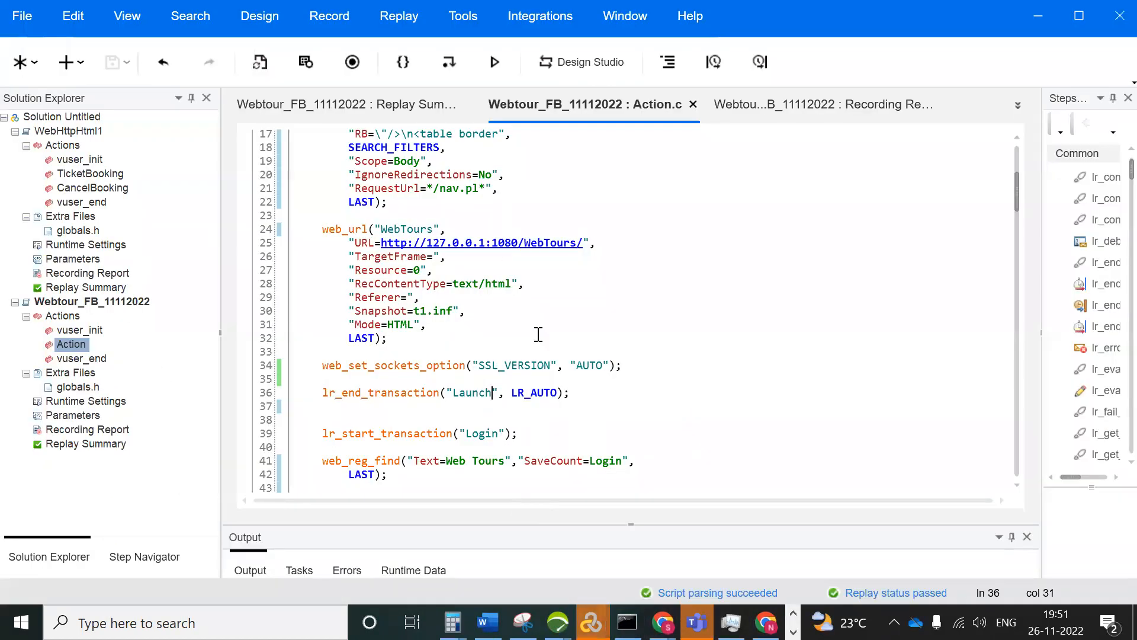
pyautogui.hotkey('alt', 'Tab')
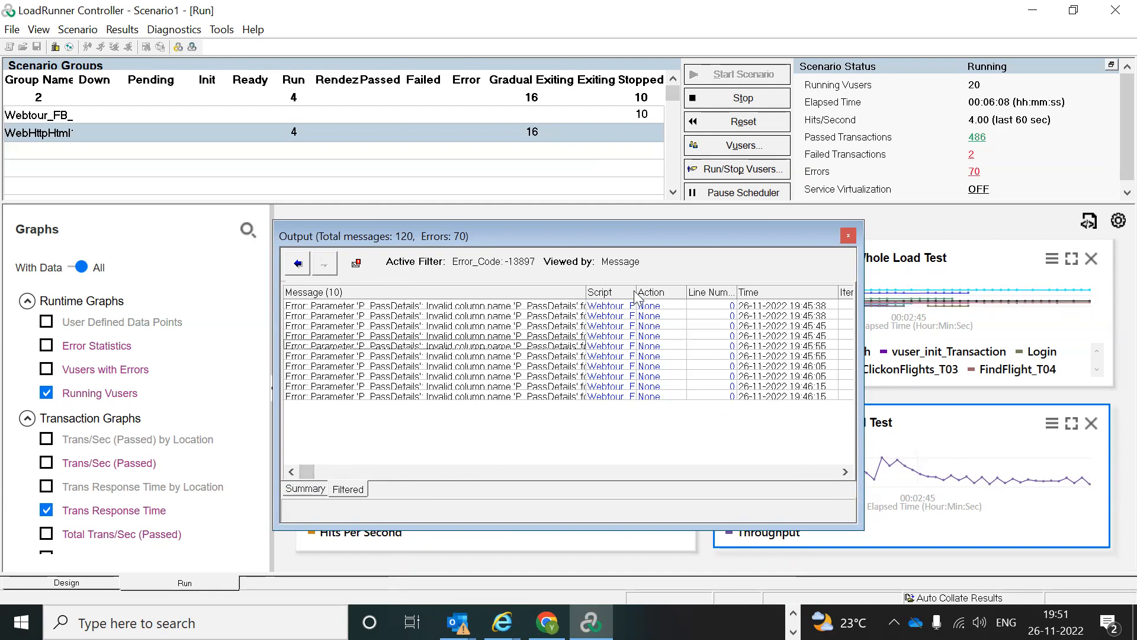
pyautogui.moveTo(635, 289); pyautogui.dragTo(696, 289)
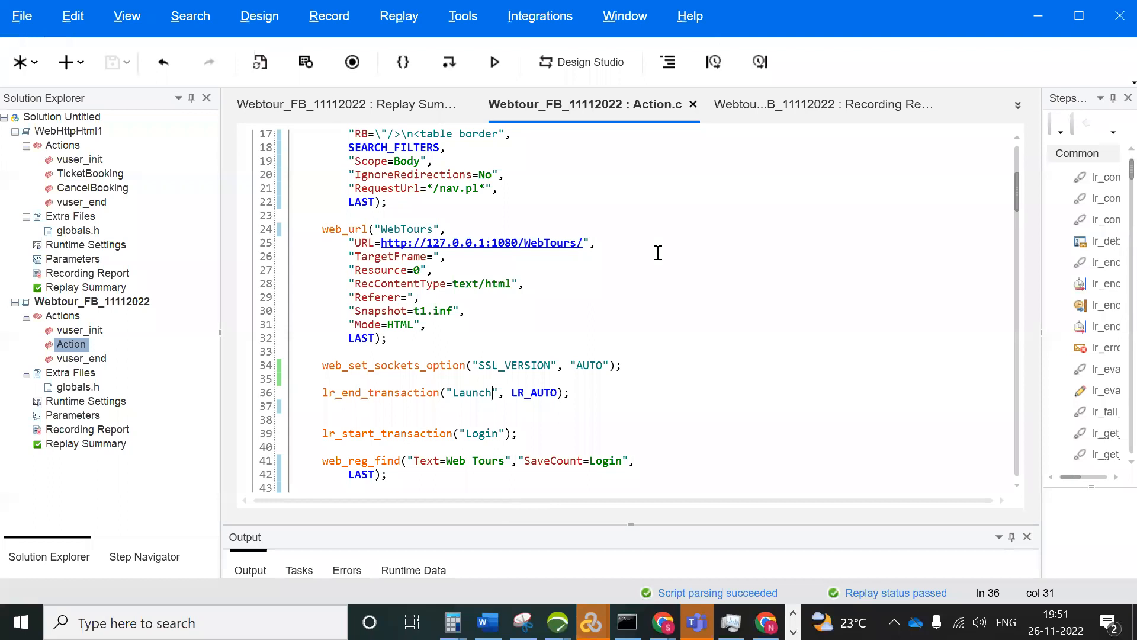
# - Open the parameter list of Webtour_FB_11112022, inspect the column names of testData.csv in an enlarged Notepad window, and close Notepad
pyautogui.doubleClick(81, 416)
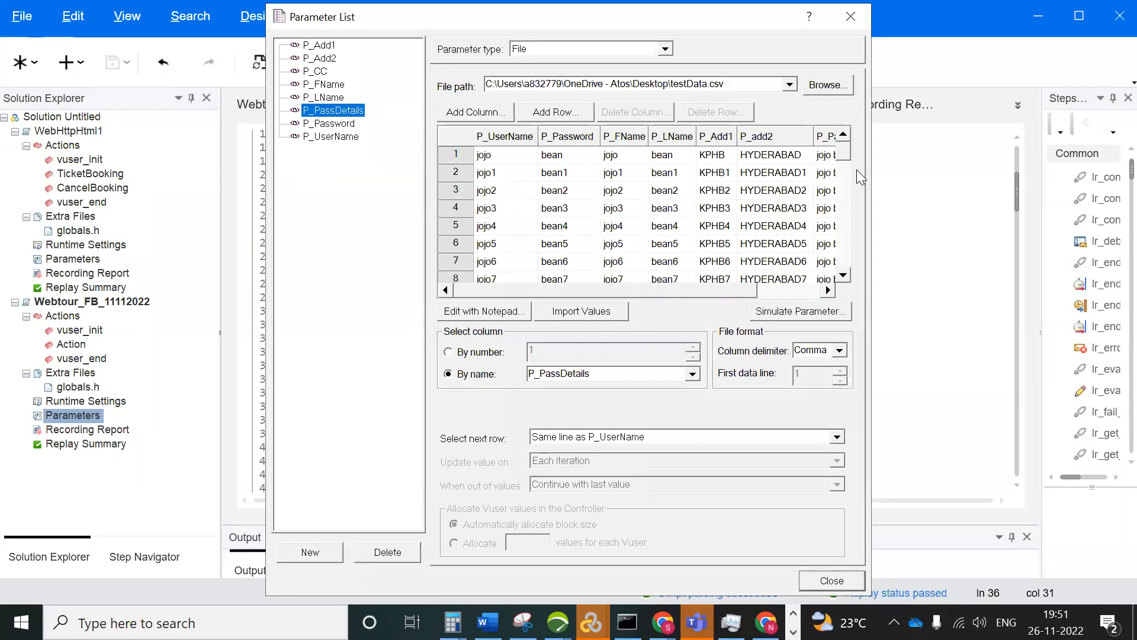
pyautogui.moveTo(849, 150)
pyautogui.mouseDown()
pyautogui.moveTo(839, 296)
pyautogui.moveTo(849, 151)
pyautogui.mouseUp()
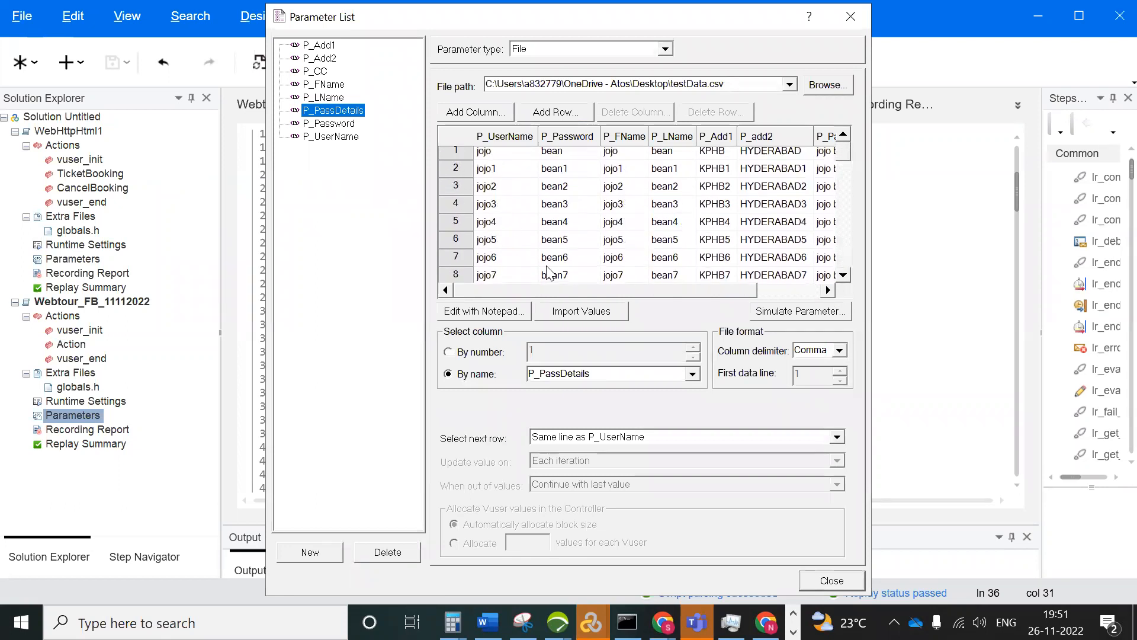
pyautogui.click(477, 314)
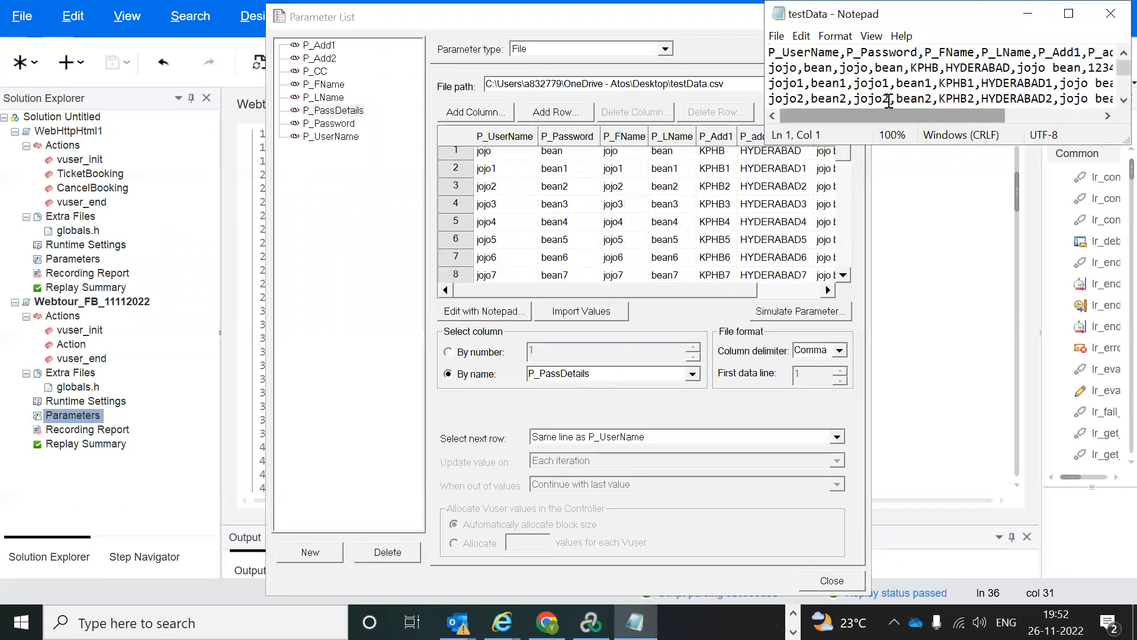
pyautogui.moveTo(942, 11); pyautogui.dragTo(392, 168)
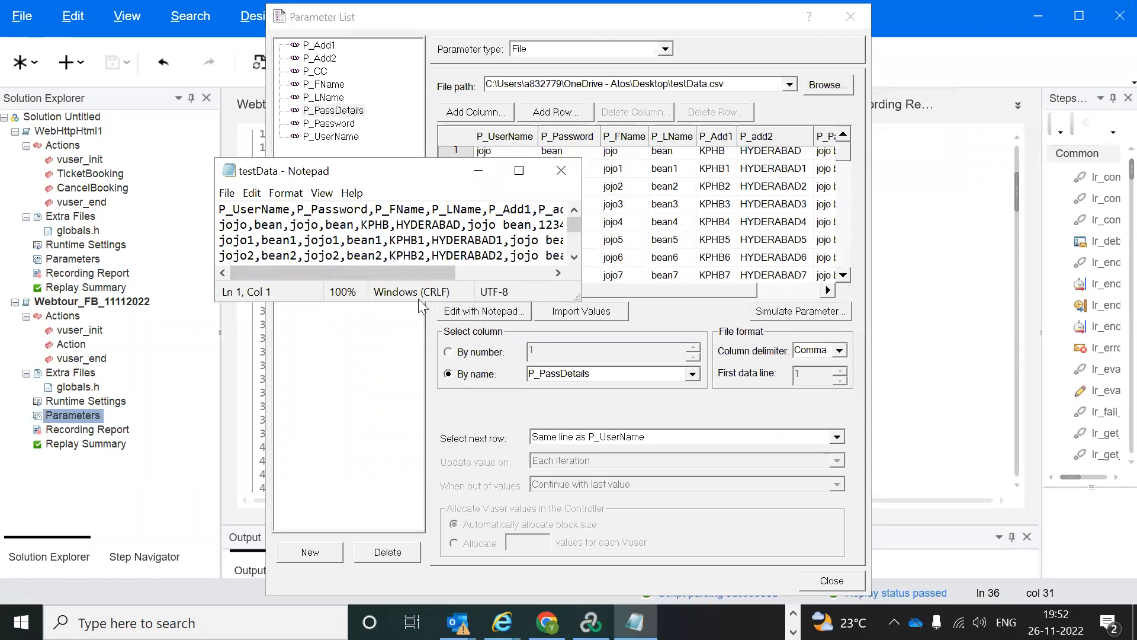
pyautogui.moveTo(420, 301); pyautogui.dragTo(420, 496)
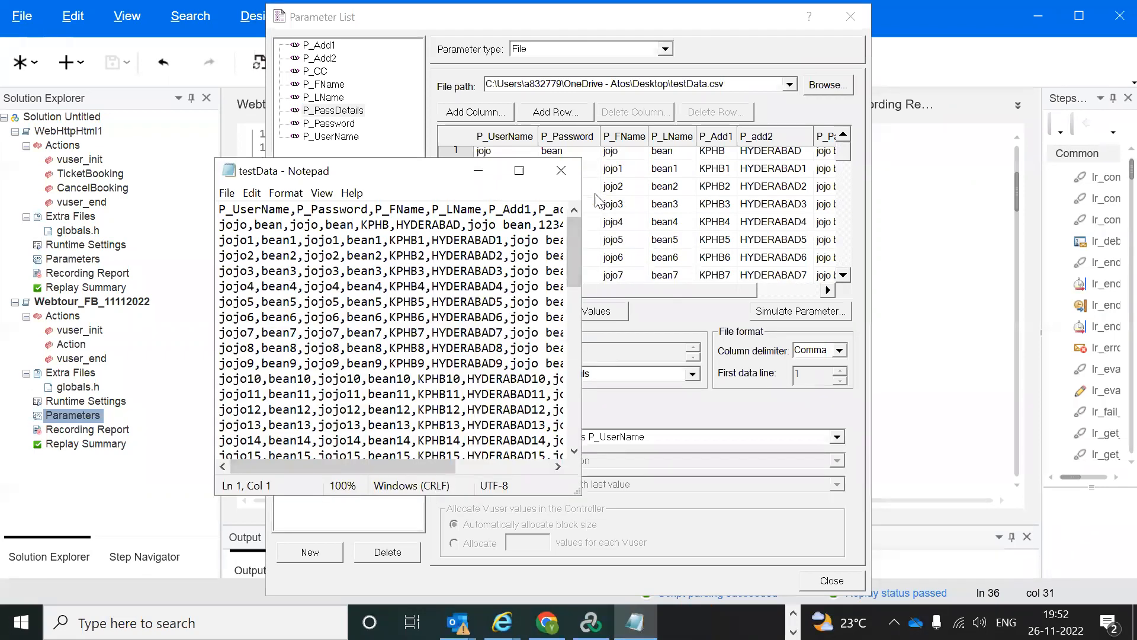
pyautogui.moveTo(583, 183); pyautogui.dragTo(893, 184)
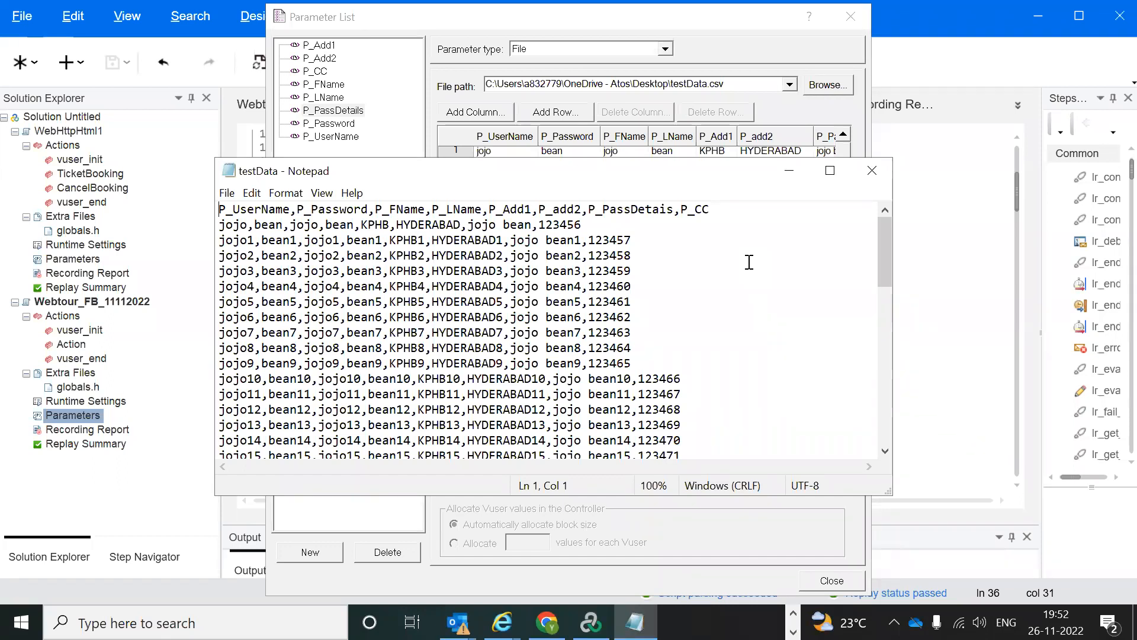
pyautogui.click(872, 173)
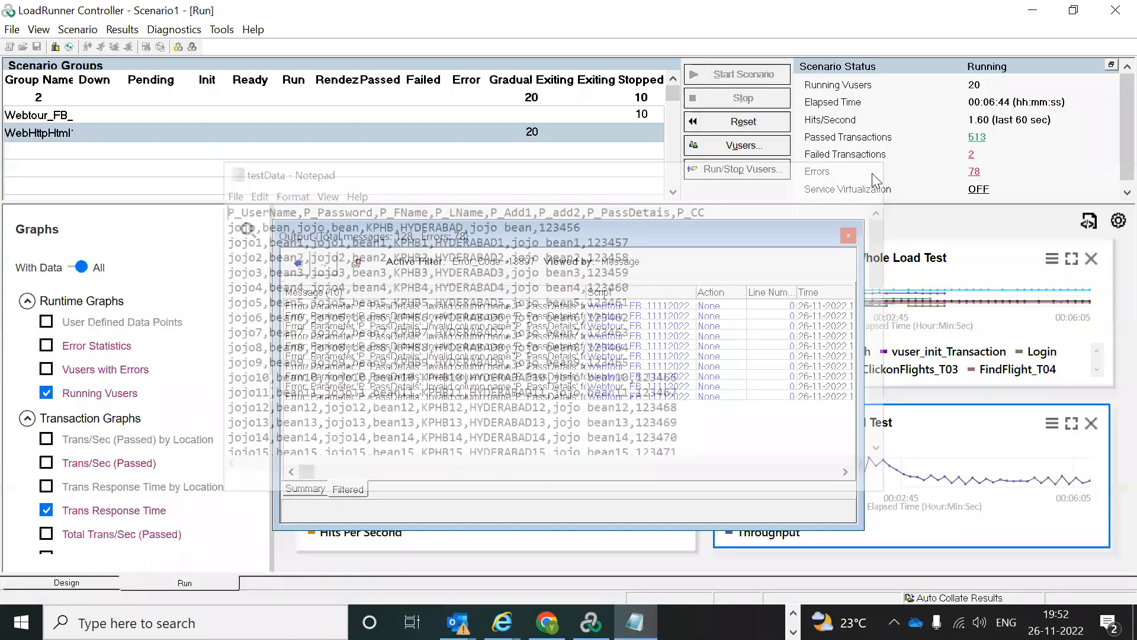
# - Close the Controller's Output window and show the scenario design with its groups and schedule graph
pyautogui.click(848, 237)
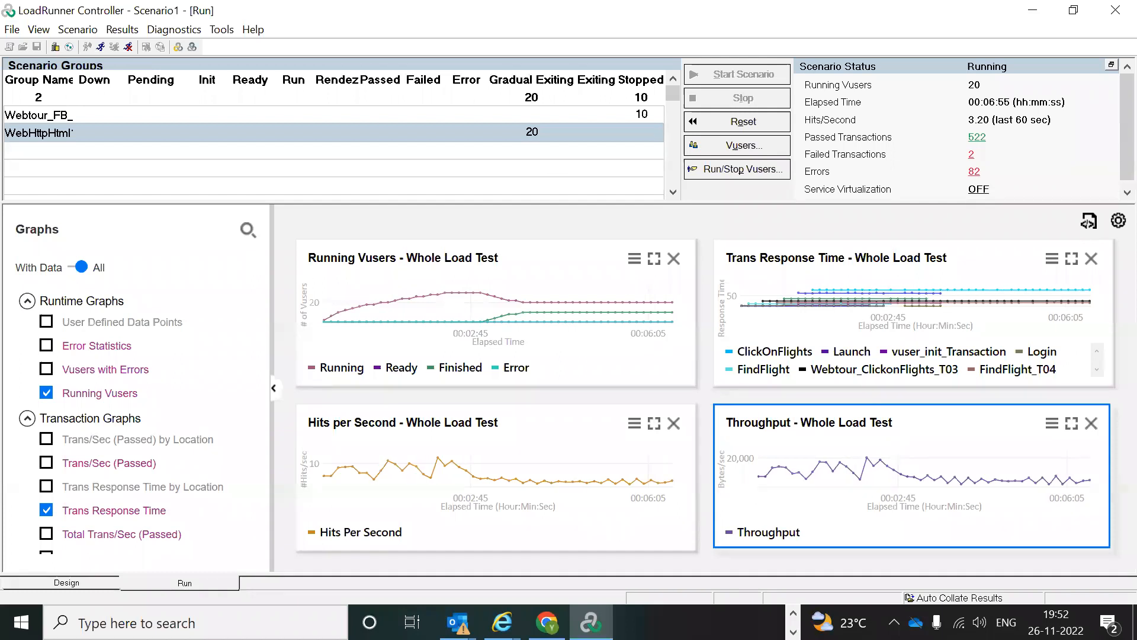
pyautogui.moveTo(590, 622)
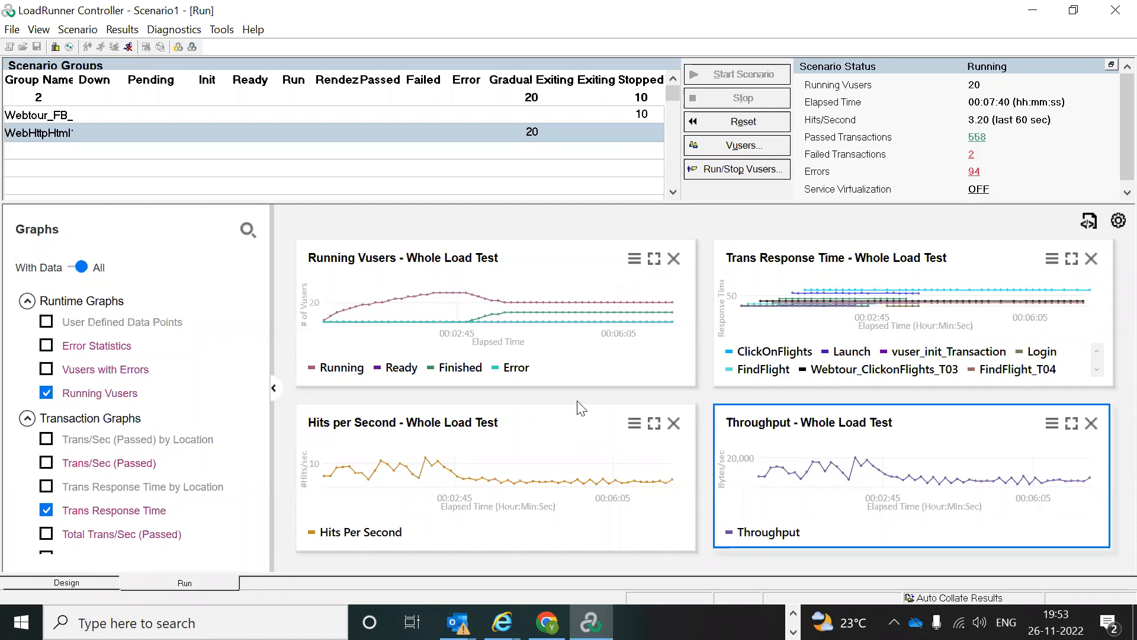
pyautogui.click(66, 583)
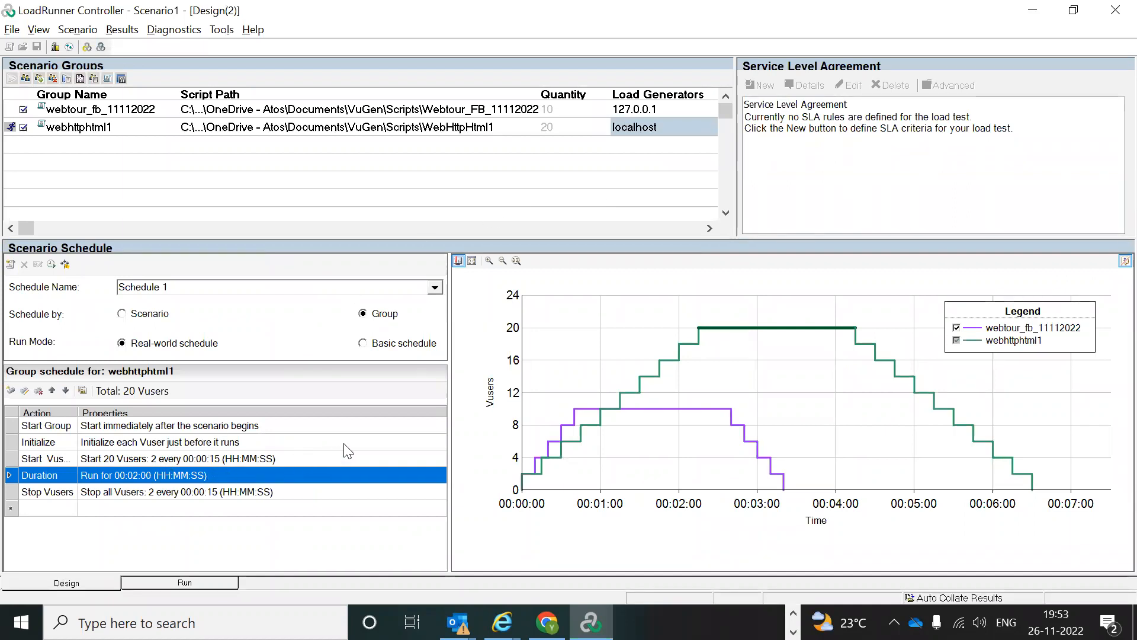
# - Switch to the Notepad load-test notes and highlight the "500 users" line
pyautogui.hotkey('alt', 'Tab')
pyautogui.hotkey('alt', 'Tab')
pyautogui.hotkey('alt', 'Tab')
pyautogui.hotkey('alt', 'Tab')
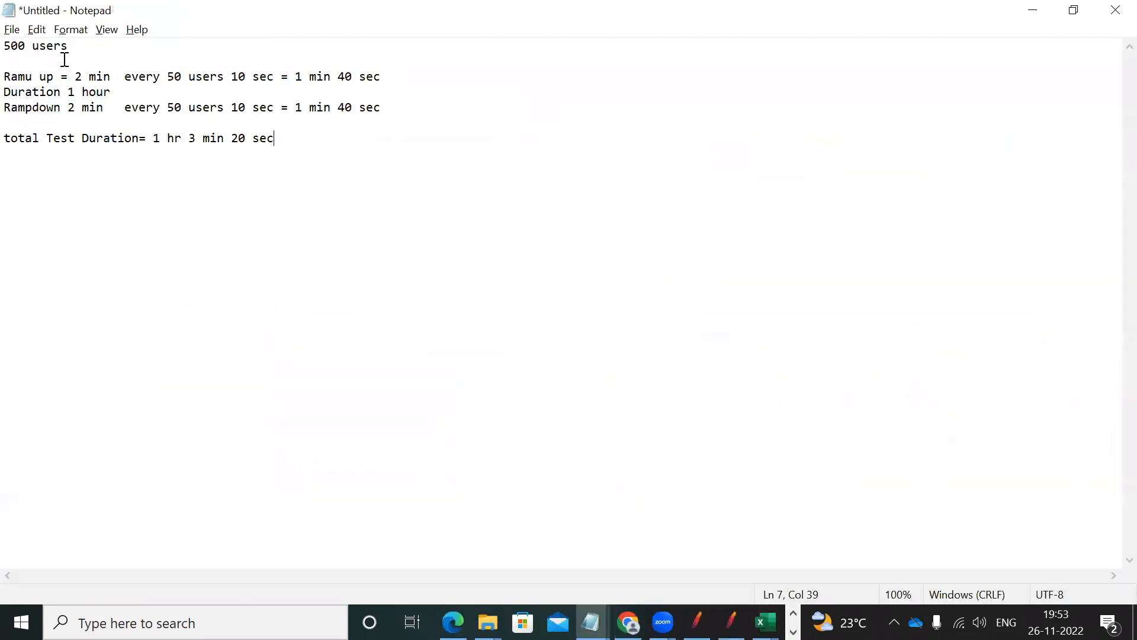
pyautogui.moveTo(78, 43); pyautogui.dragTo(7, 46)
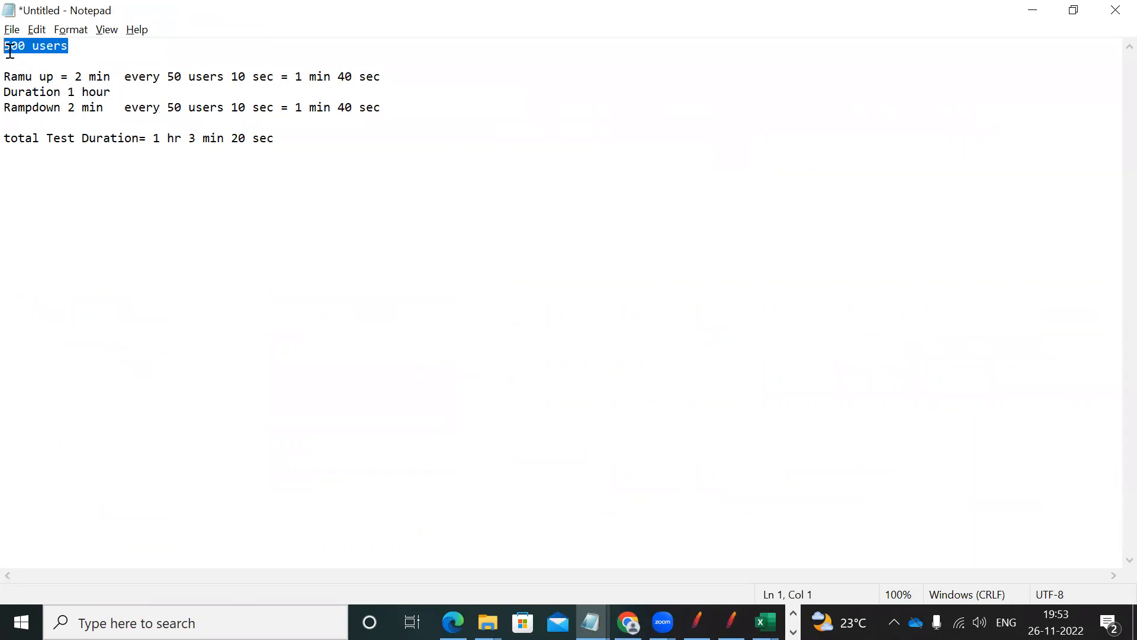
# - Change the load-test notes to 5000 users and set the ramp-up batch to every 1000 users
pyautogui.click(81, 50)
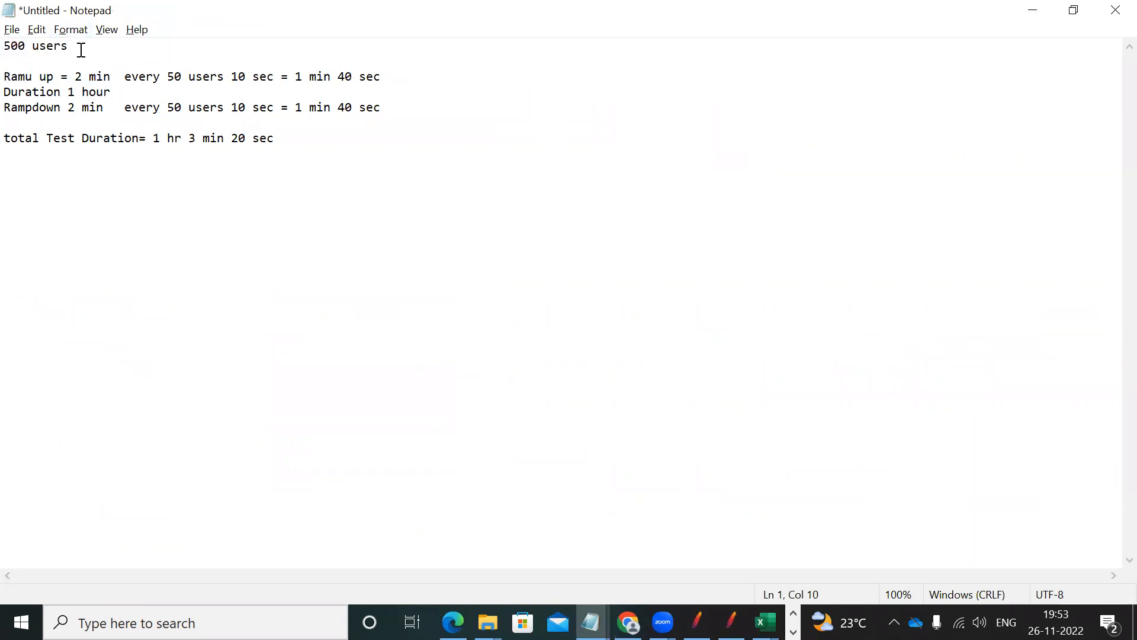
pyautogui.moveTo(112, 75); pyautogui.dragTo(75, 76)
pyautogui.click(27, 46)
pyautogui.write('0')
pyautogui.moveTo(183, 75); pyautogui.dragTo(168, 71)
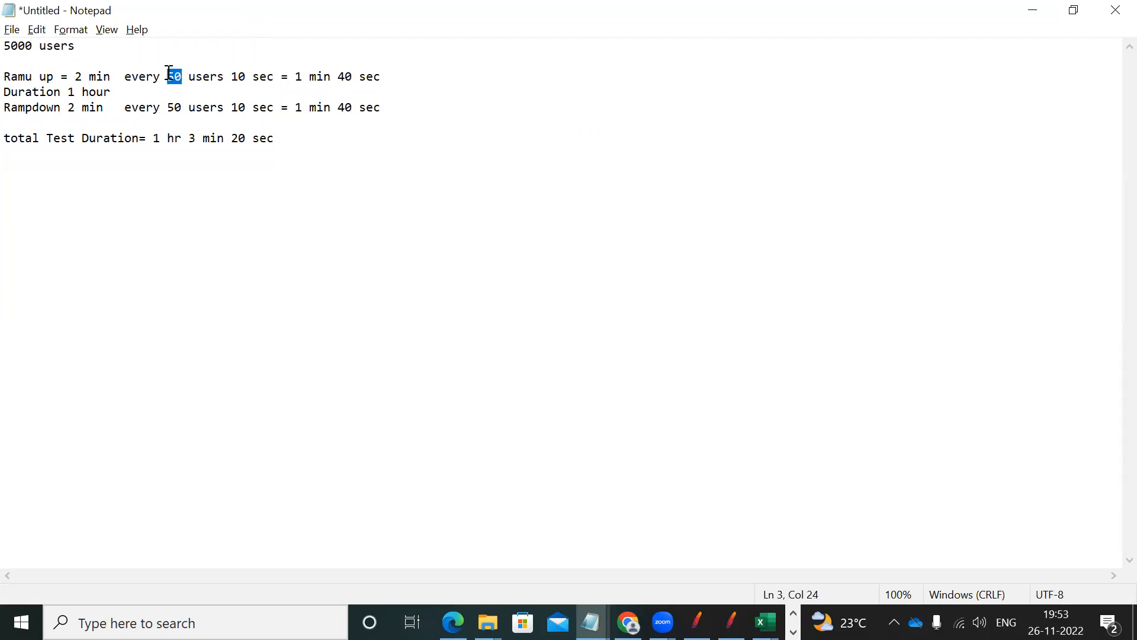
pyautogui.write('1000')
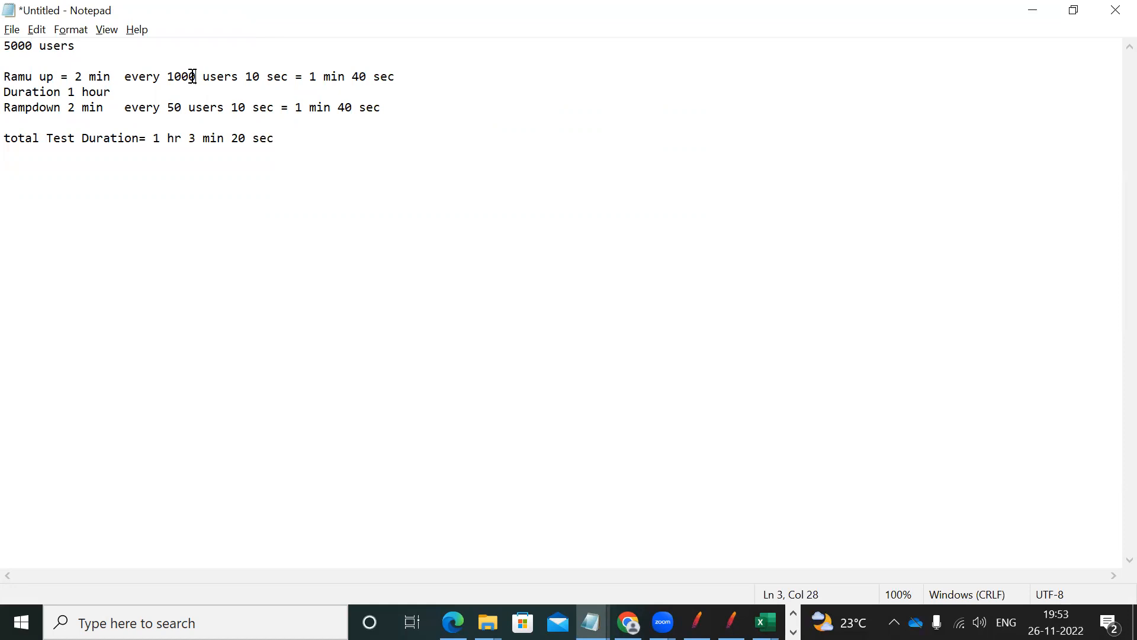
# - Try 500 users as the ramp-up batch size in the notes and set it back to 1000
pyautogui.moveTo(197, 78); pyautogui.dragTo(170, 83)
pyautogui.moveTo(74, 76); pyautogui.dragTo(82, 75)
pyautogui.moveTo(196, 76); pyautogui.dragTo(169, 74)
pyautogui.write('500')
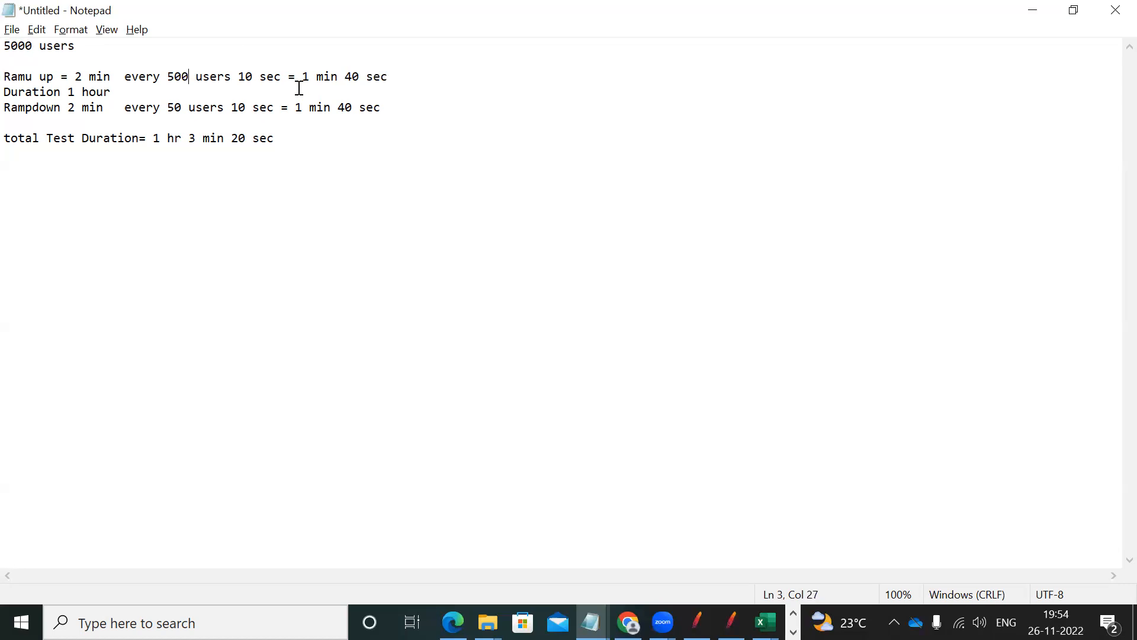
pyautogui.moveTo(188, 76); pyautogui.dragTo(169, 76)
pyautogui.write('1000')
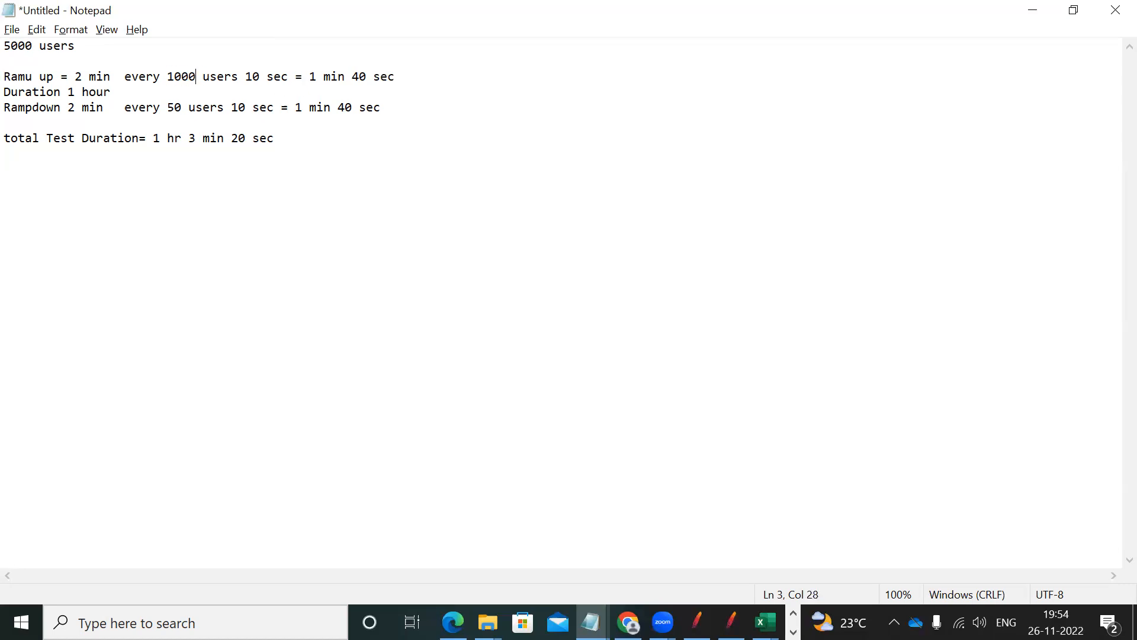
# - Switch to the Controller's run view, inspect both groups' Vuser quantity fields in the Run/Stop Vusers dialog, and close it
pyautogui.hotkey('alt', 'Tab')
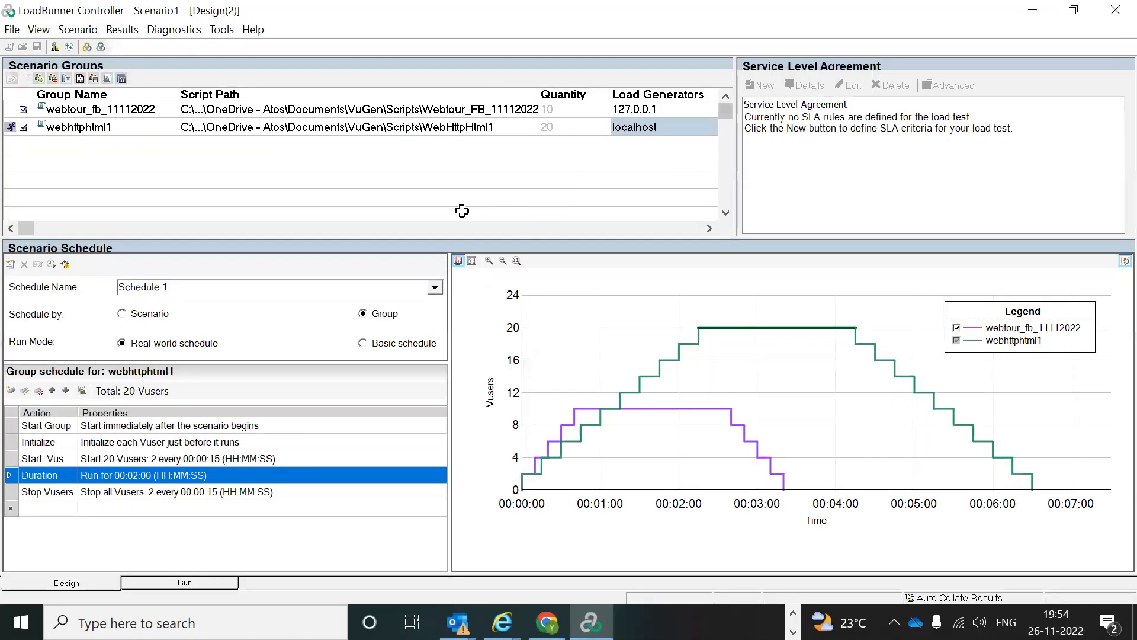
pyautogui.click(185, 582)
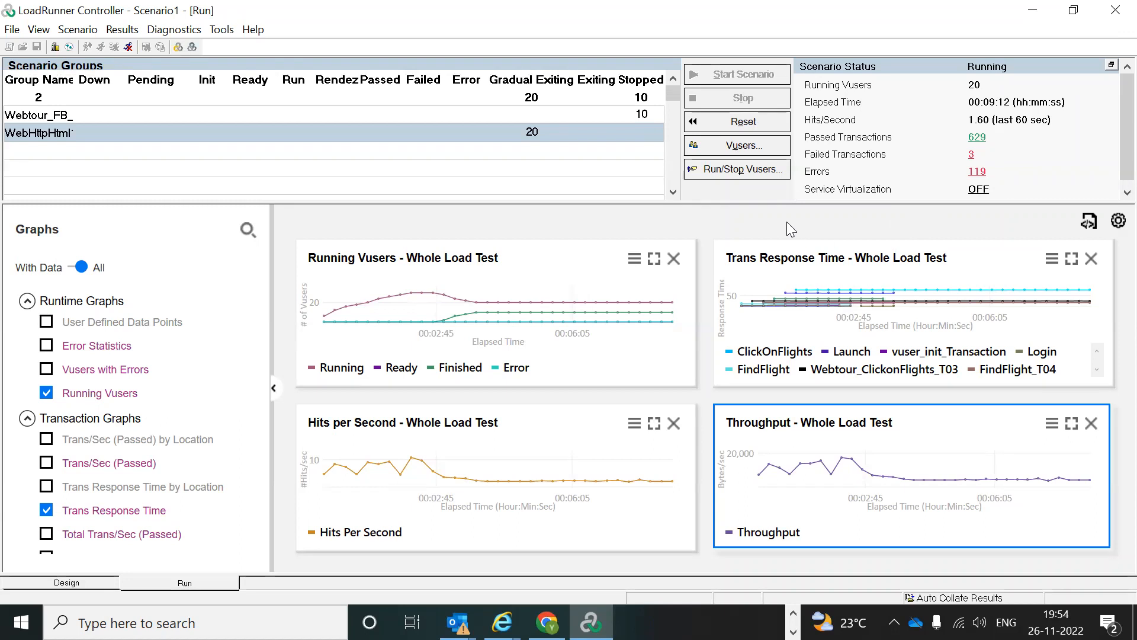
pyautogui.click(743, 171)
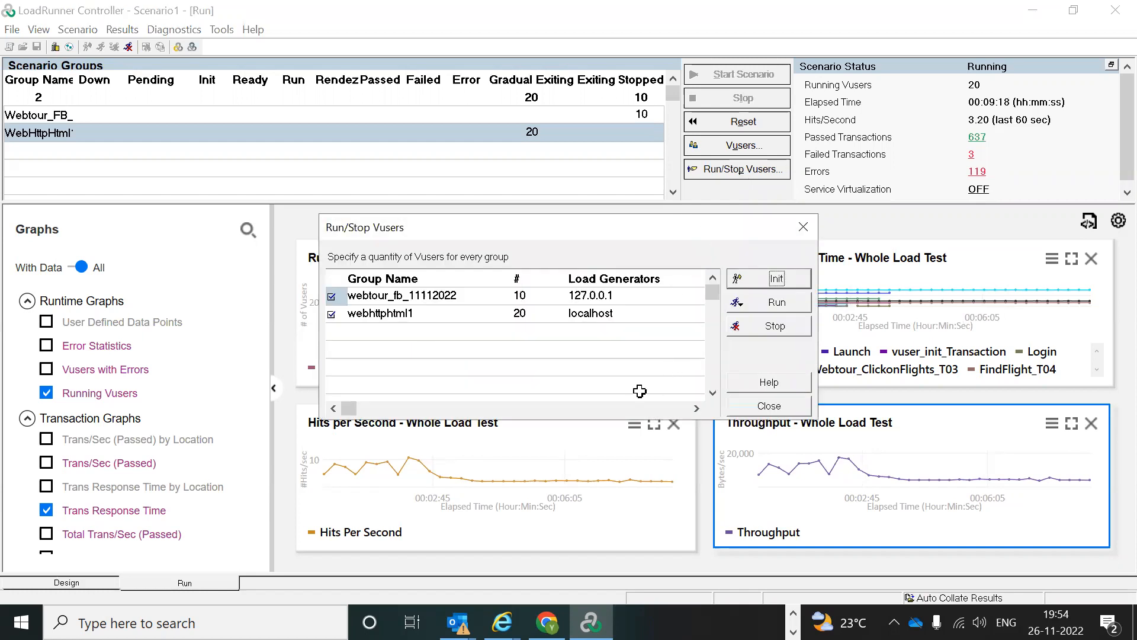
pyautogui.click(512, 296)
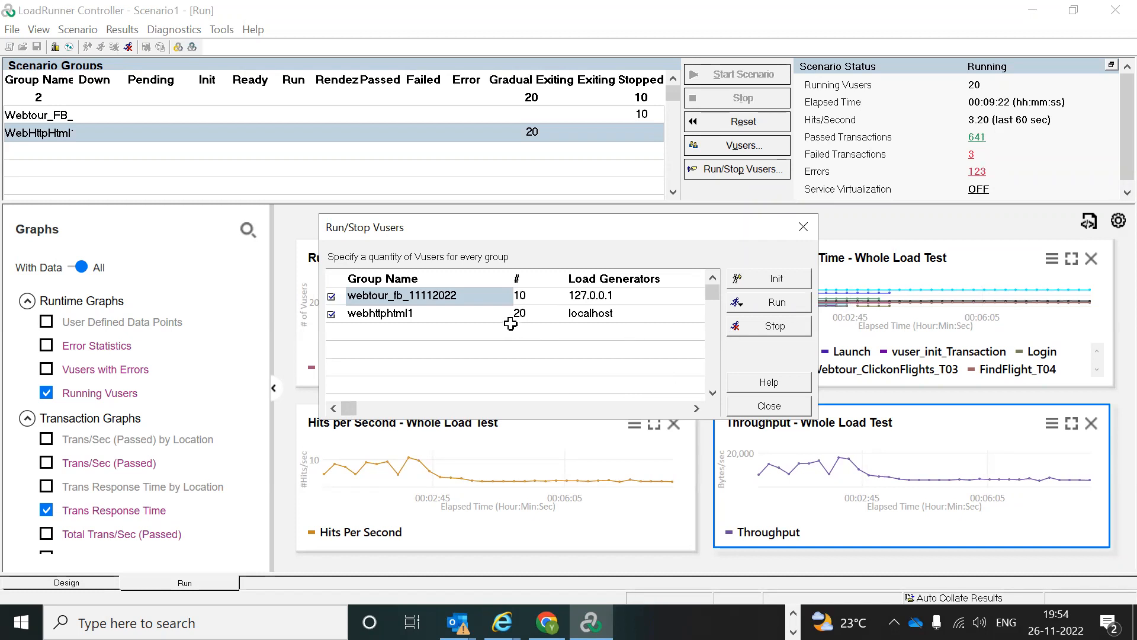
pyautogui.click(530, 320)
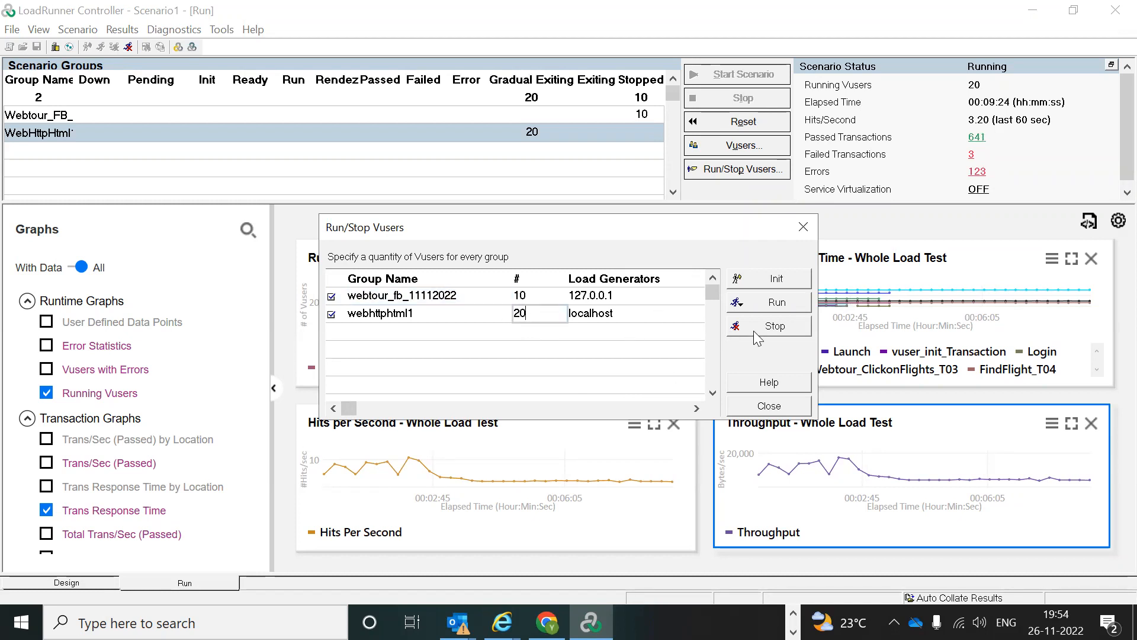
pyautogui.click(525, 295)
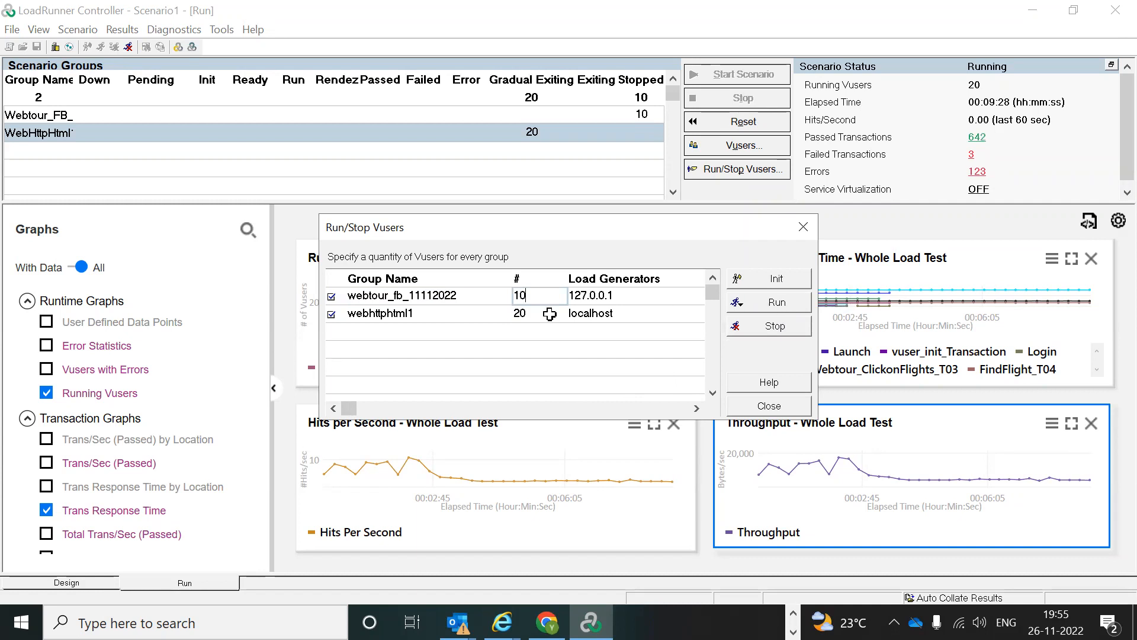
pyautogui.click(794, 229)
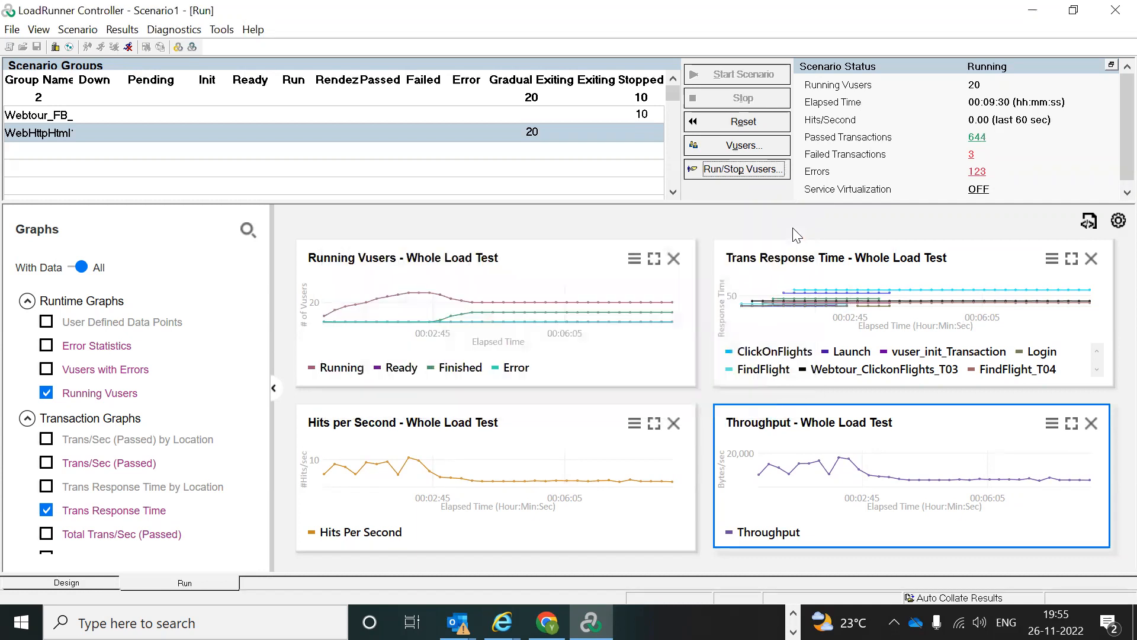
# - Open and enlarge the Vusers window, and add 2 Vusers to group webtour_fb_11112022 on load generator 127.0.0.1
pyautogui.click(739, 148)
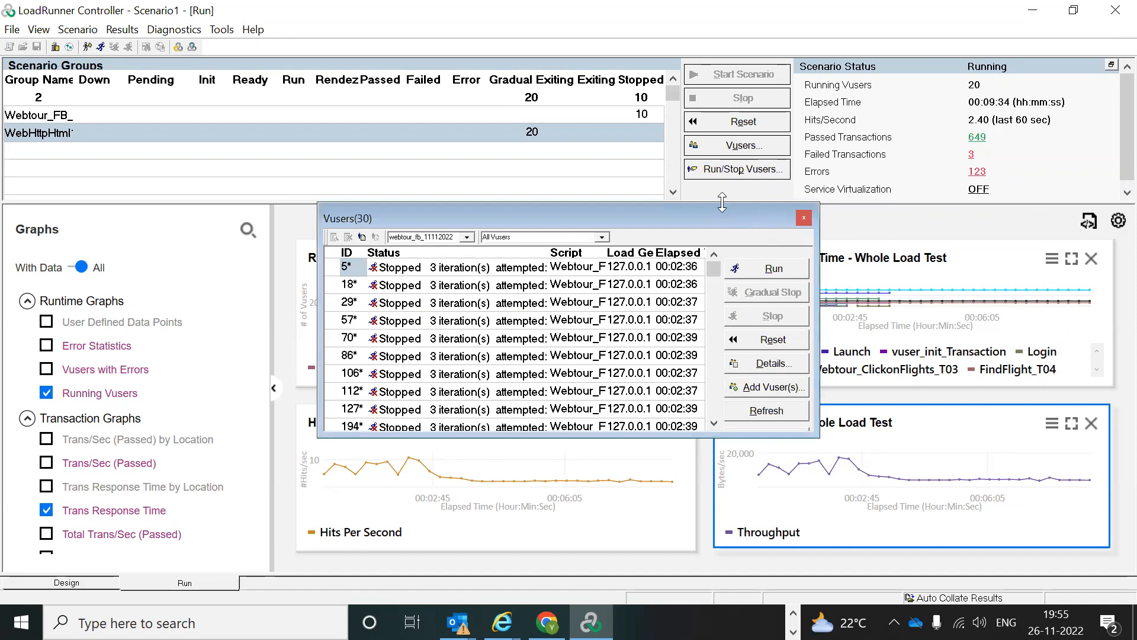
pyautogui.moveTo(722, 202); pyautogui.dragTo(708, 57)
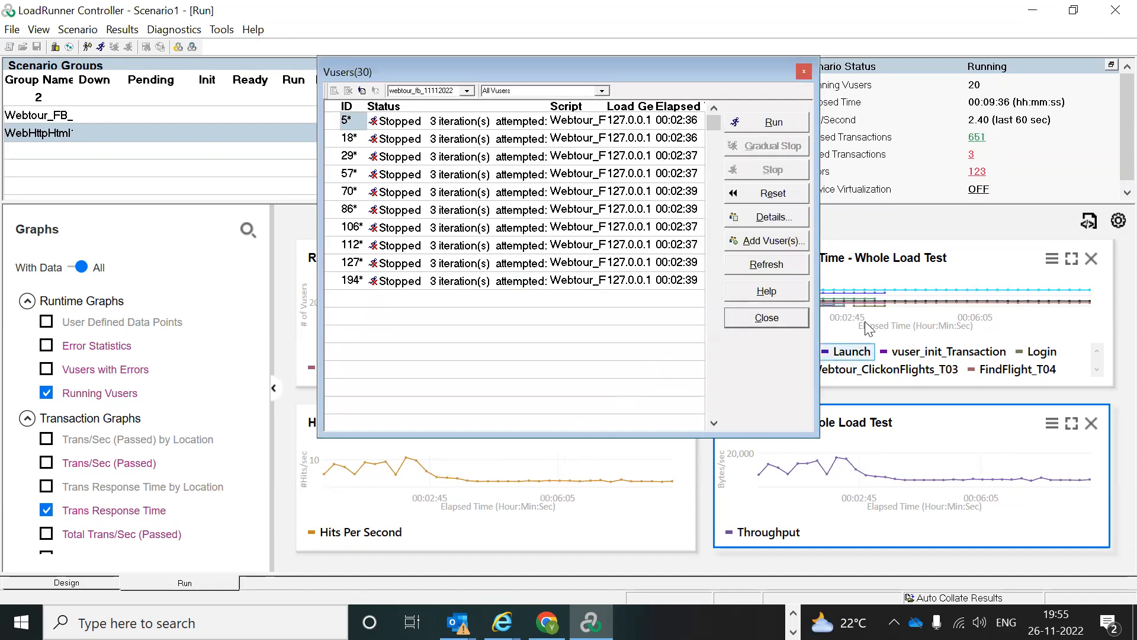
pyautogui.moveTo(820, 179); pyautogui.dragTo(931, 181)
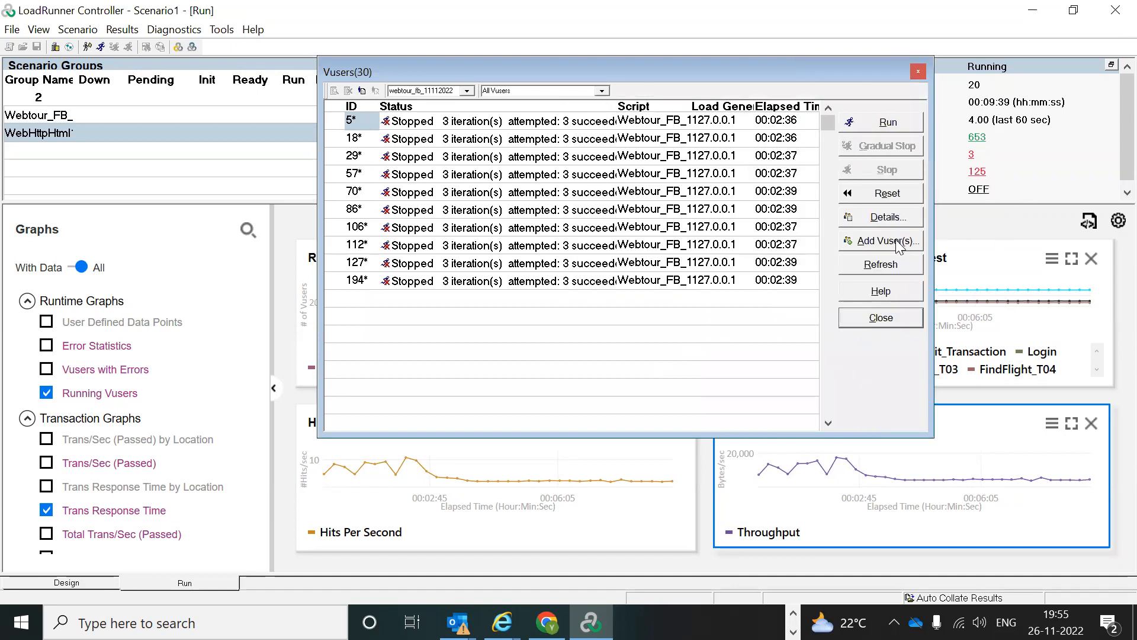
pyautogui.click(898, 243)
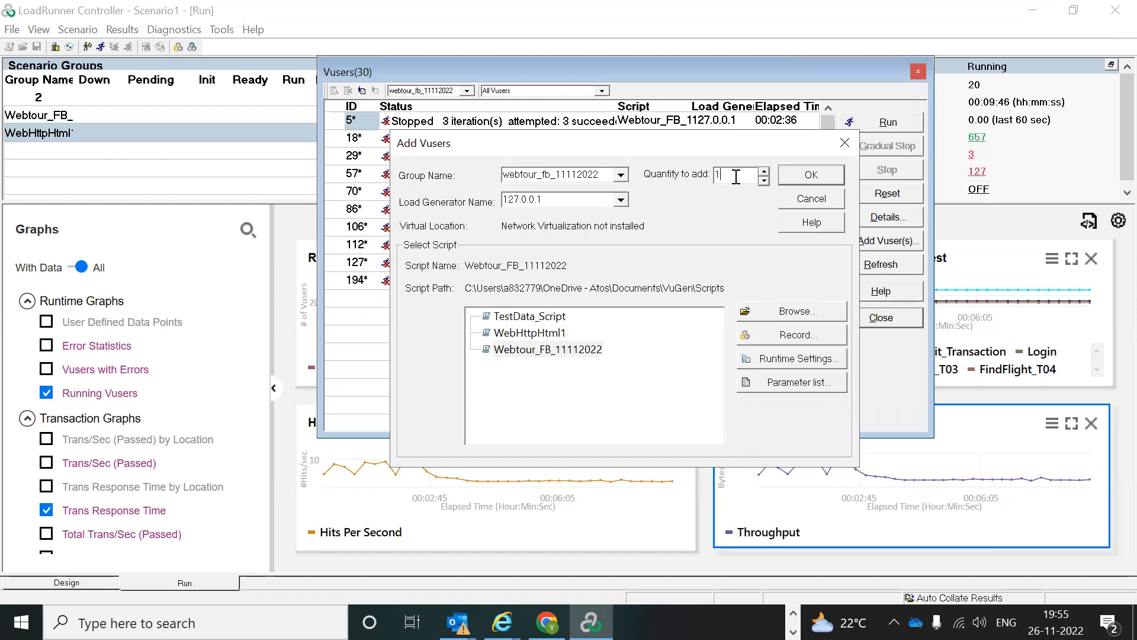
pyautogui.write('1')
pyautogui.write('2')
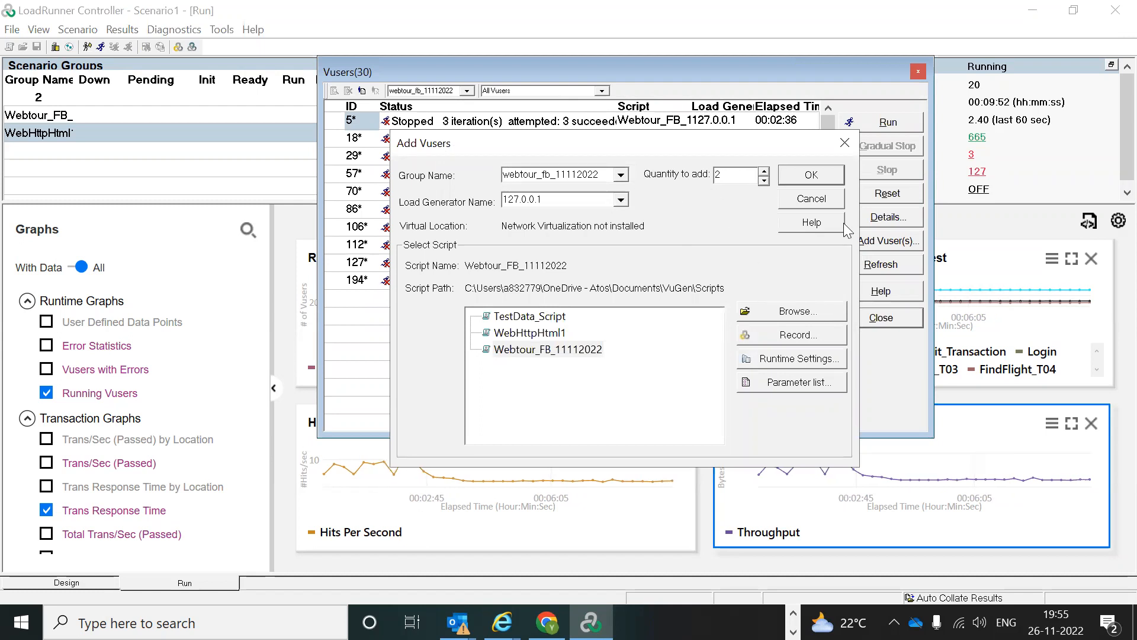
pyautogui.click(812, 175)
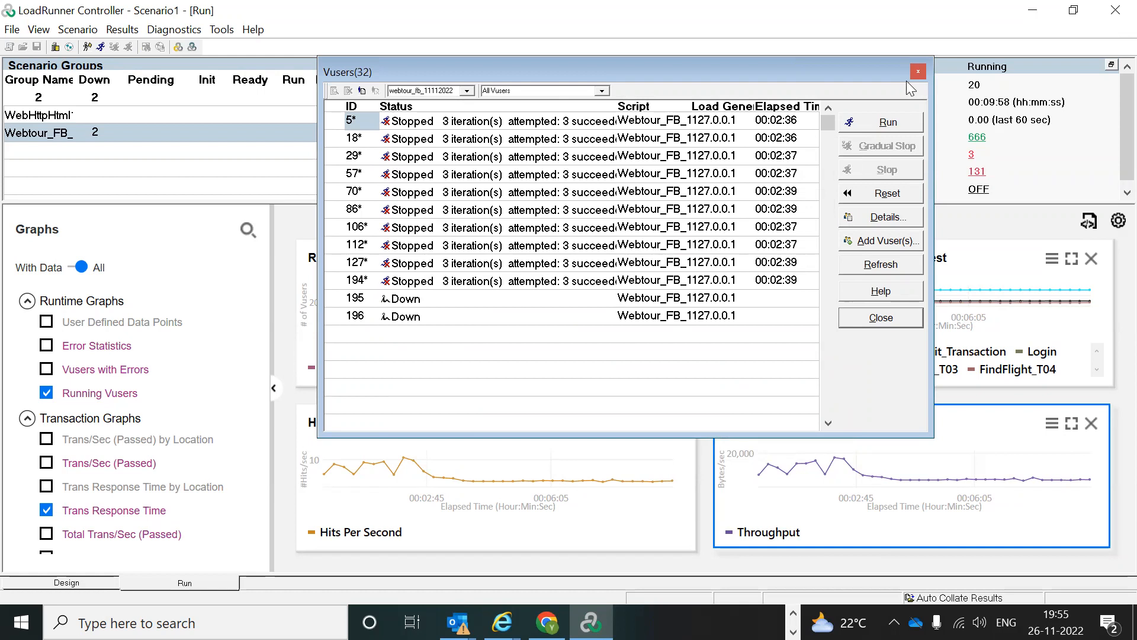
# - Select the two newly added Vusers, narrow the selection to the first one's row, and close the Vusers window
pyautogui.click(436, 297)
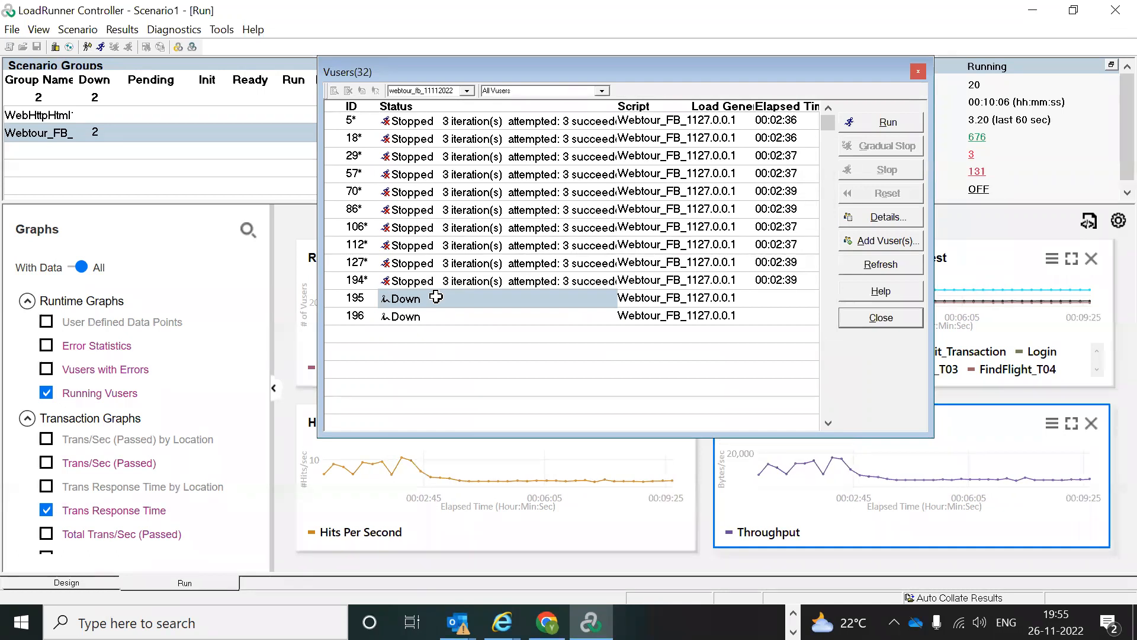
pyautogui.hotkey('shift', 'Down')
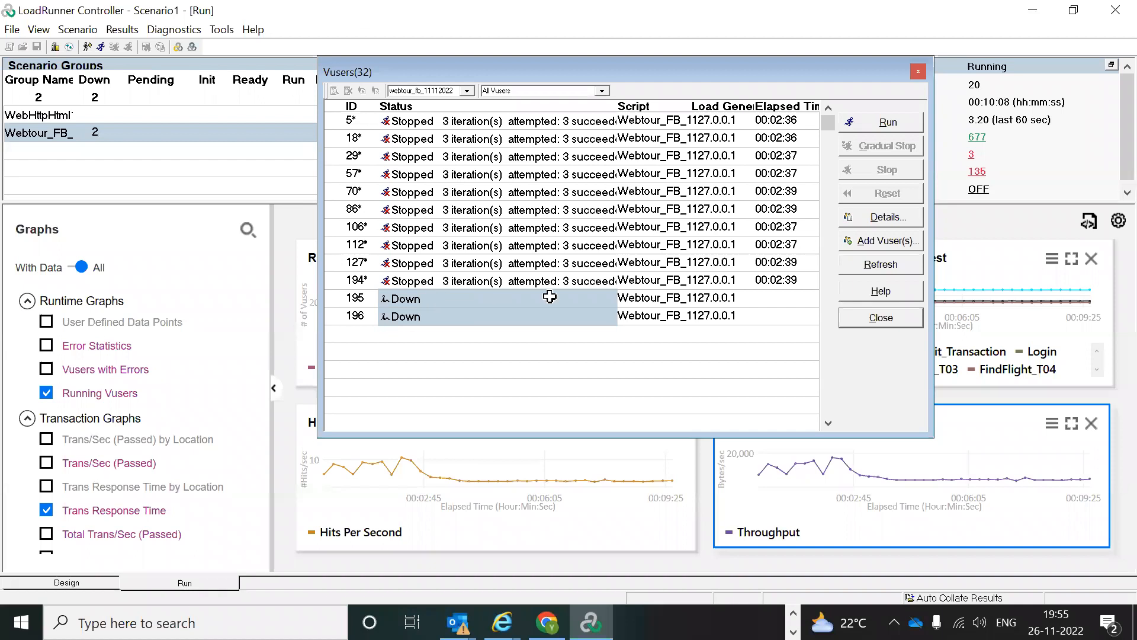
pyautogui.click(339, 297)
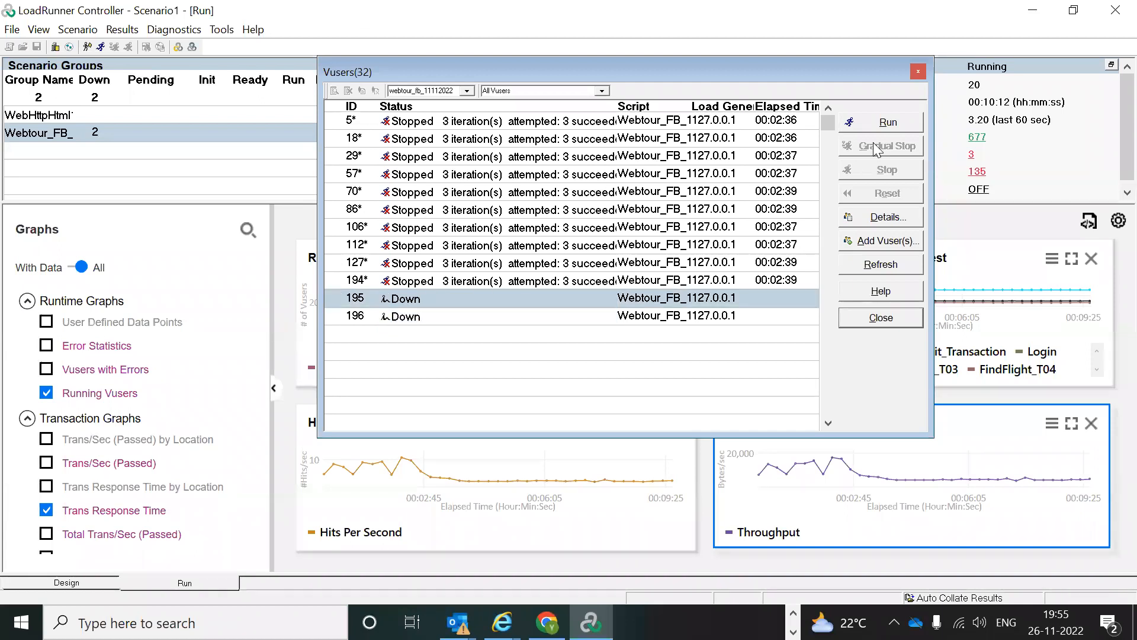
pyautogui.click(919, 71)
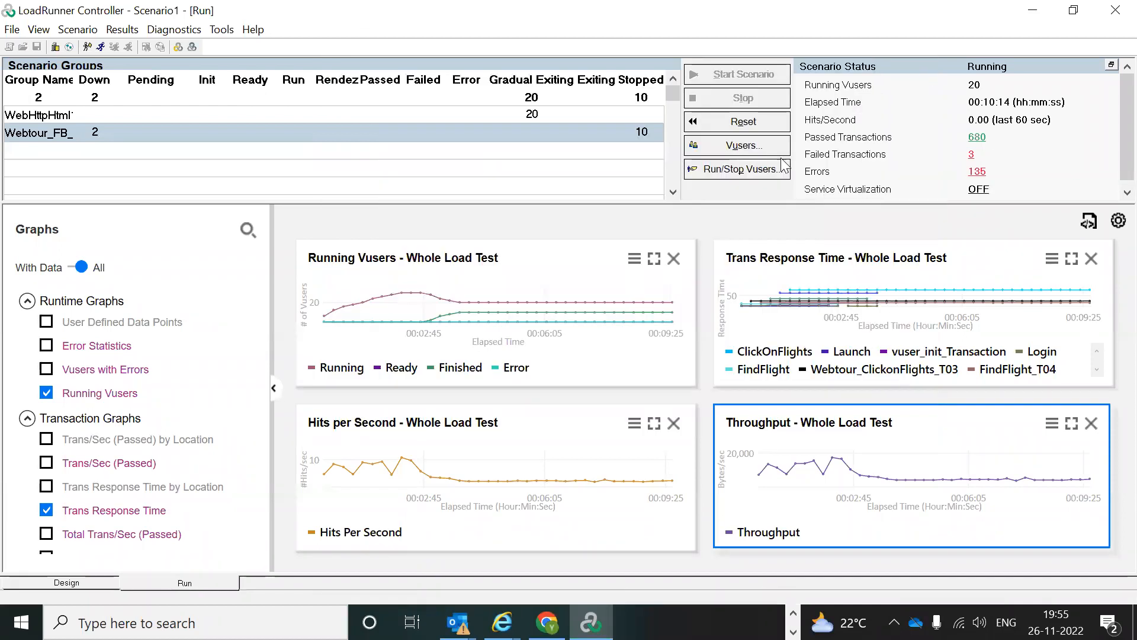